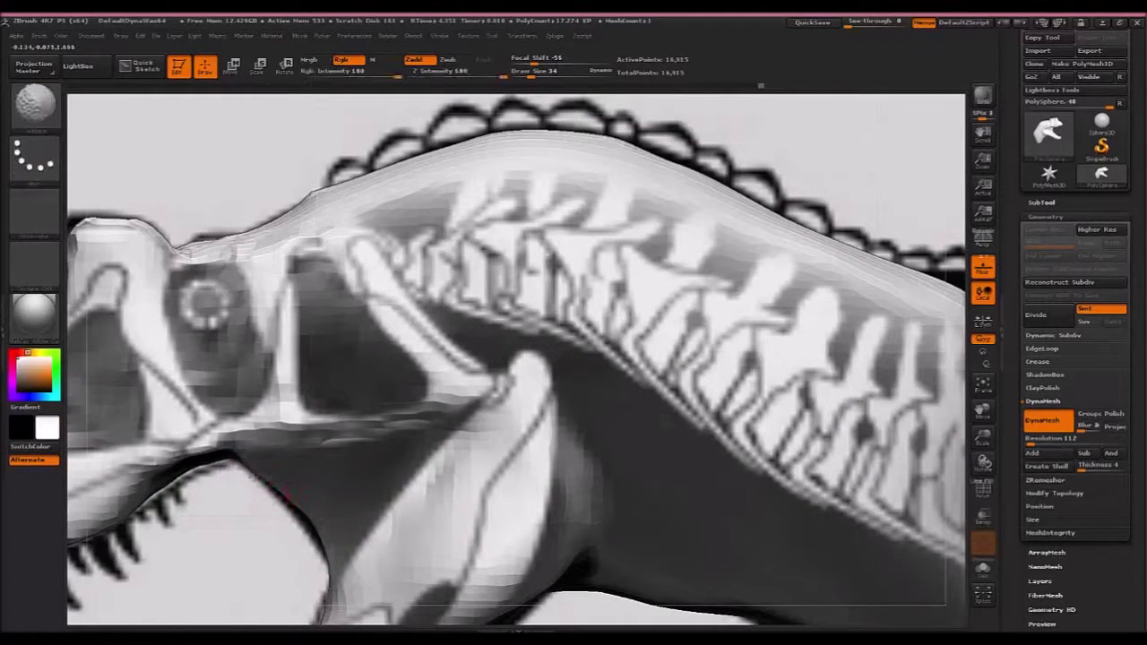
Smooth the skin edge at the corner of the open mouth and switch to the Move brush.
{"action": "left_click_drag", "start_coordinate": [252, 478], "coordinate": [285, 502], "text": "shift"}
{"action": "right_click_drag", "start_coordinate": [316, 511], "coordinate": [395, 444], "text": "alt"}
{"action": "left_click", "coordinate": [51, 116]}
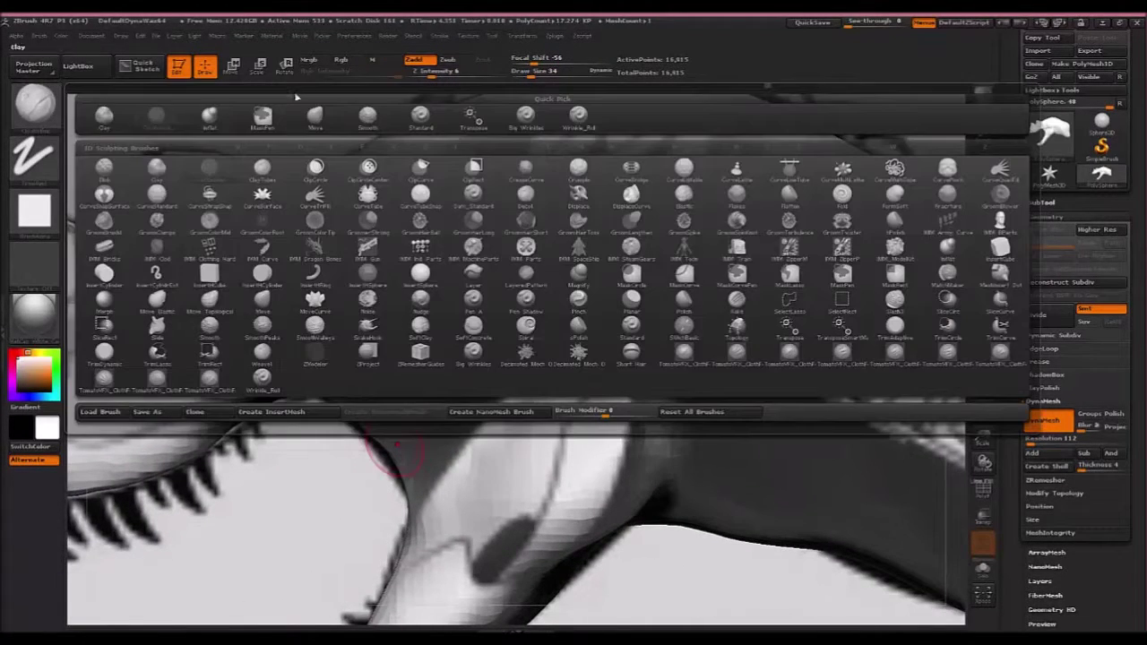
{"action": "left_click", "coordinate": [332, 120]}
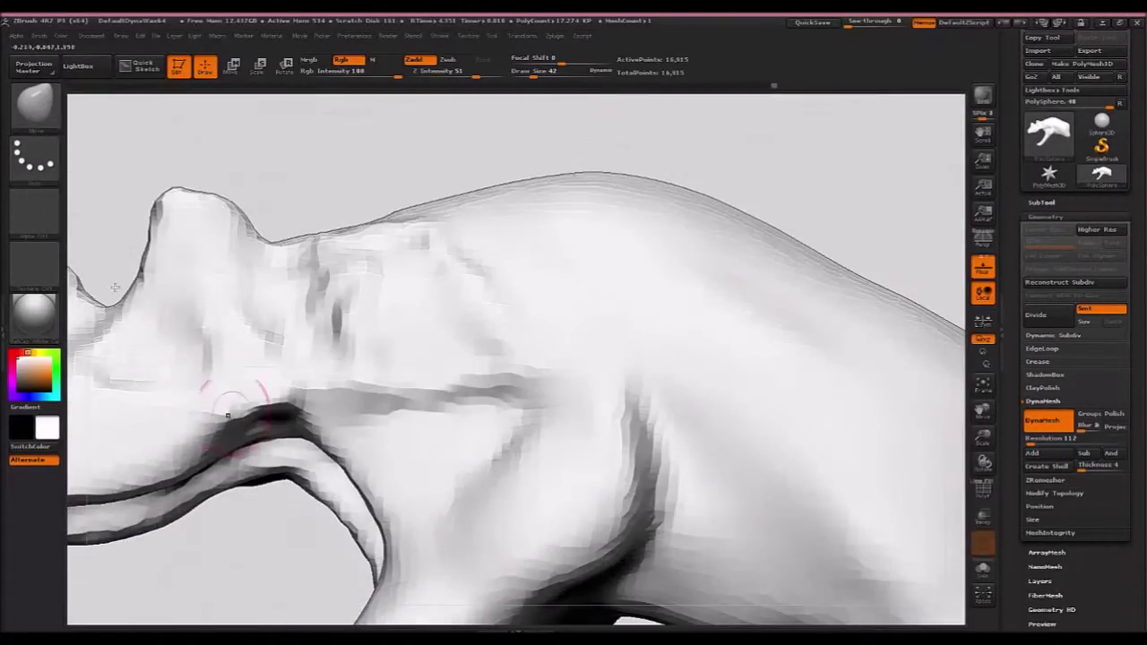
Switch to the ClayBuildup brush and start shaping the roof of the open mouth from below.
{"action": "left_click", "coordinate": [34, 103]}
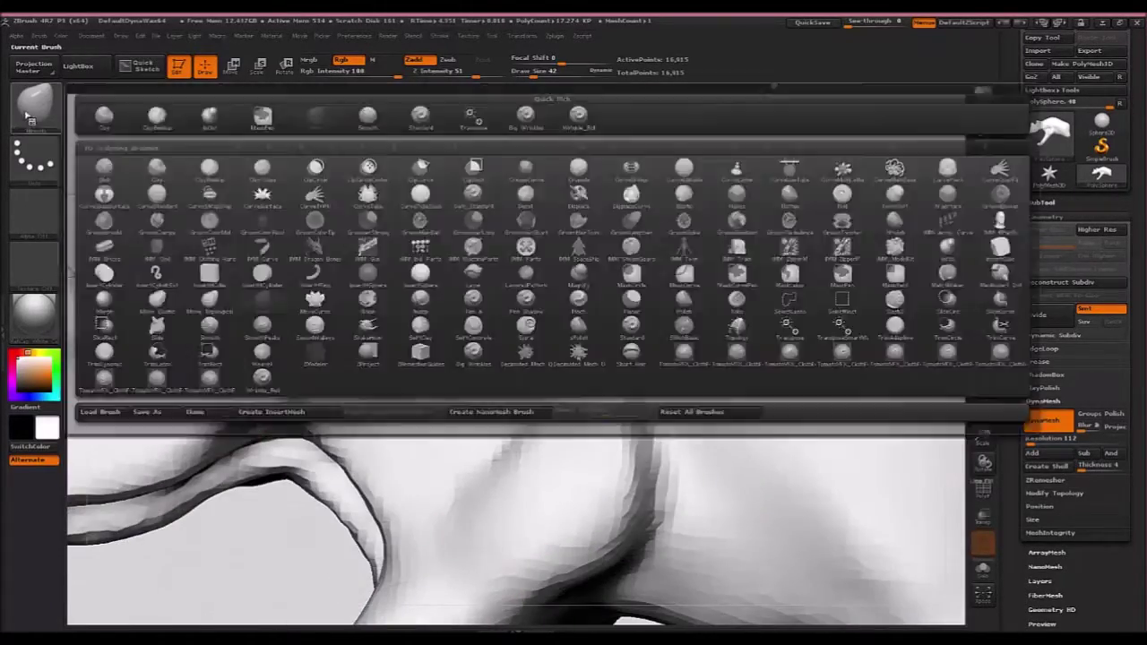
{"action": "left_click", "coordinate": [156, 116]}
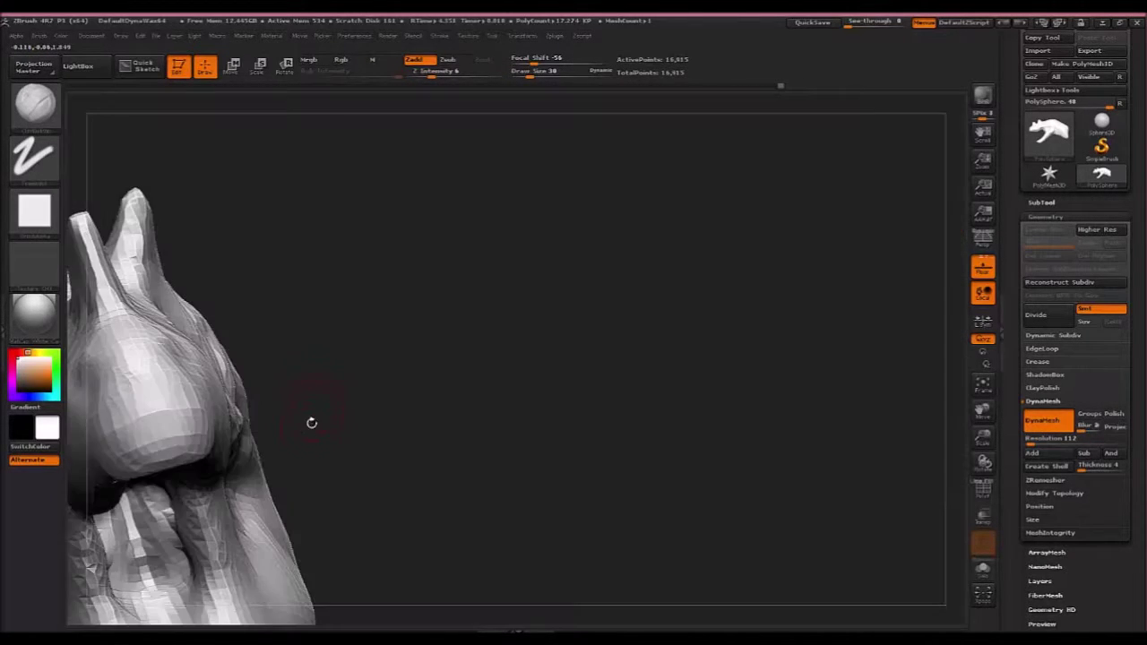
{"action": "left_click_drag", "start_coordinate": [310, 441], "coordinate": [219, 421]}
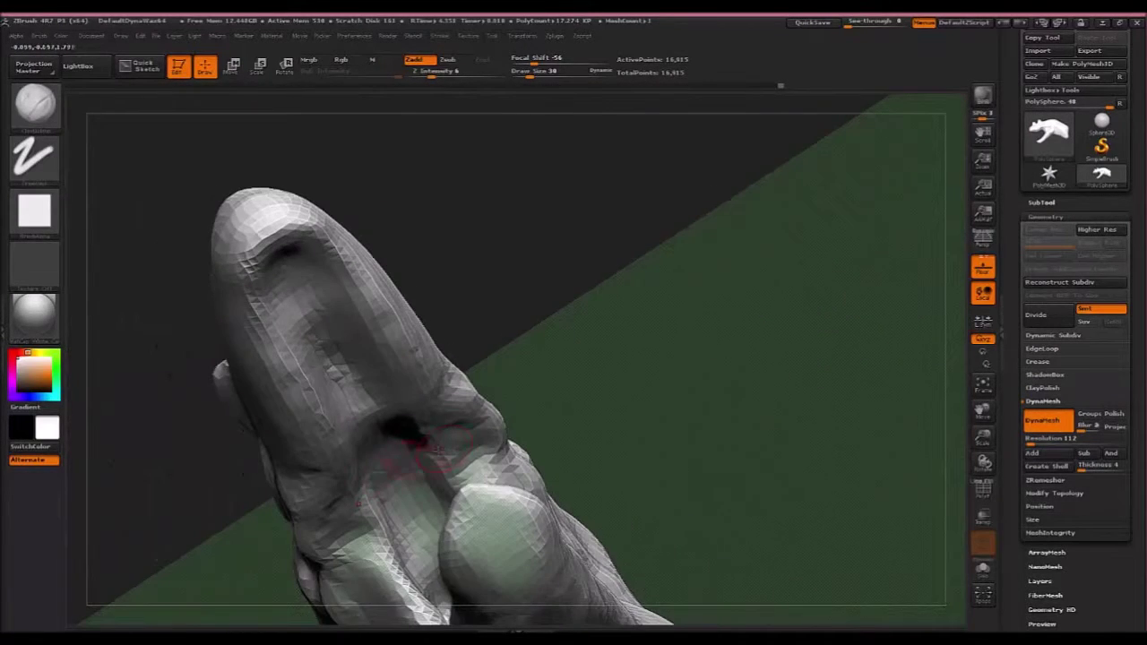
{"action": "right_click_drag", "start_coordinate": [381, 482], "coordinate": [376, 506]}
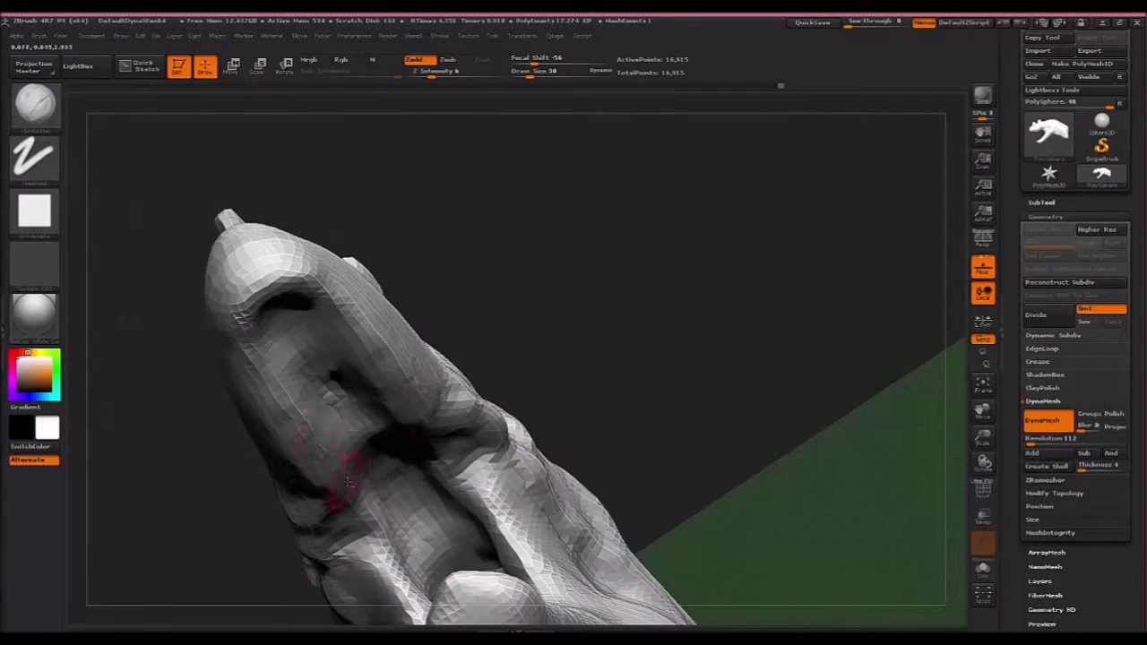
{"action": "right_click_drag", "start_coordinate": [354, 453], "coordinate": [399, 414]}
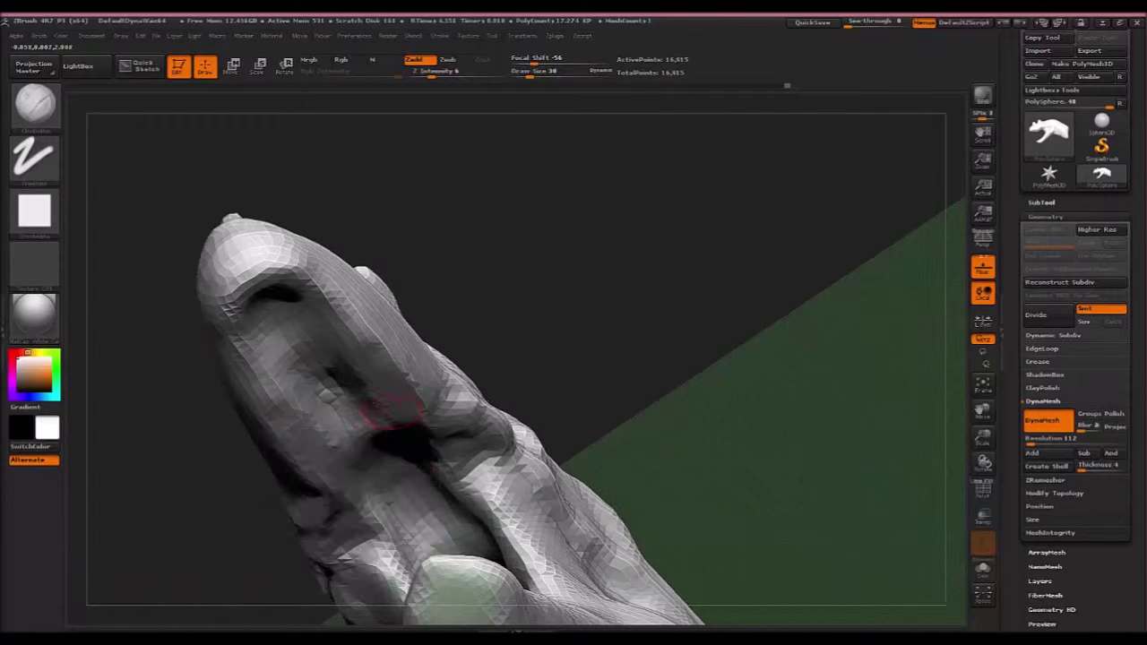
Set Z Intensity to 13 and sculpt the palate and the rear inner walls of the mouth.
{"action": "left_click", "coordinate": [443, 72]}
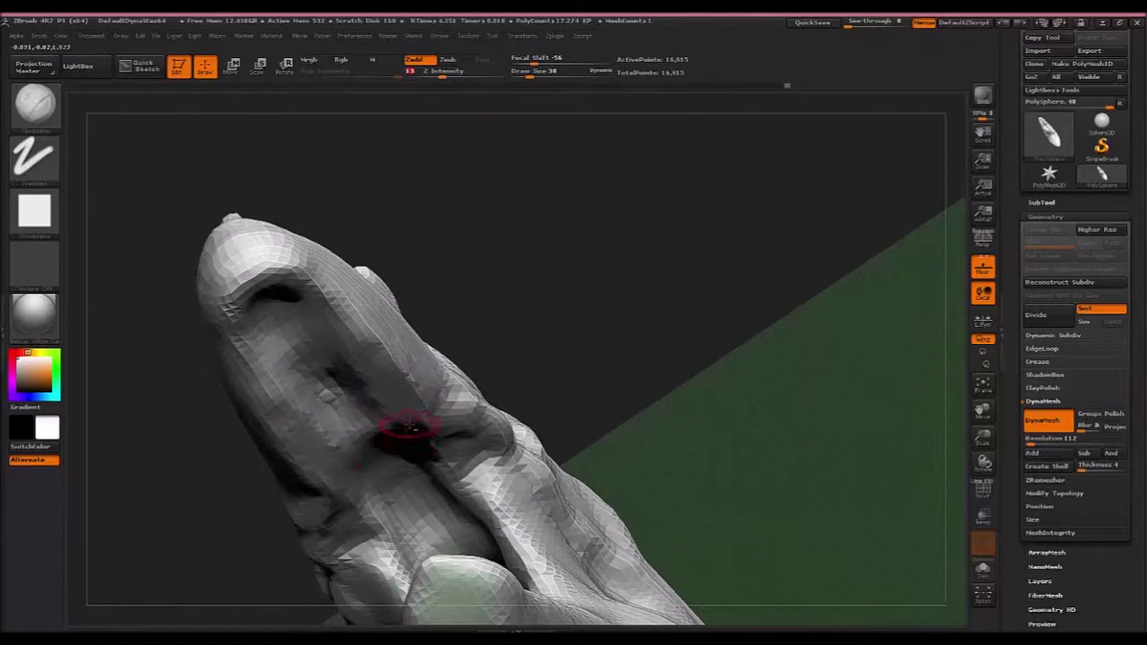
{"action": "left_click_drag", "start_coordinate": [410, 428], "coordinate": [291, 328]}
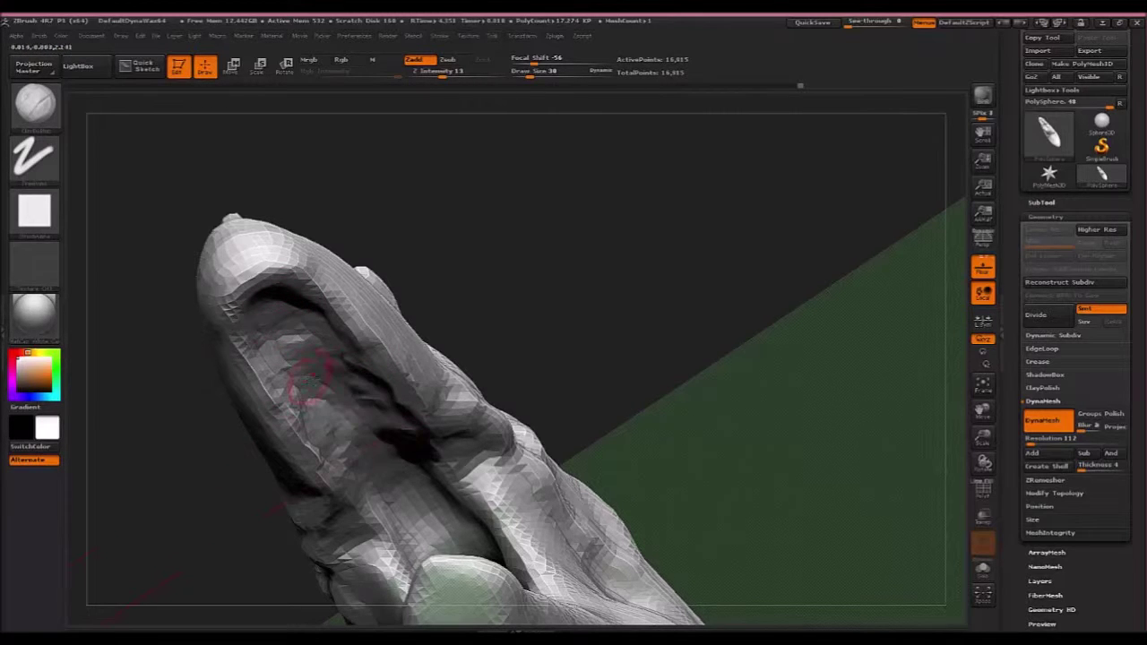
{"action": "mouse_move", "coordinate": [324, 391]}
{"action": "right_mouse_down"}
{"action": "mouse_move", "coordinate": [448, 368]}
{"action": "mouse_move", "coordinate": [484, 413]}
{"action": "mouse_move", "coordinate": [538, 430]}
{"action": "mouse_move", "coordinate": [330, 387]}
{"action": "right_mouse_up"}
{"action": "left_click_drag", "start_coordinate": [331, 387], "coordinate": [343, 387]}
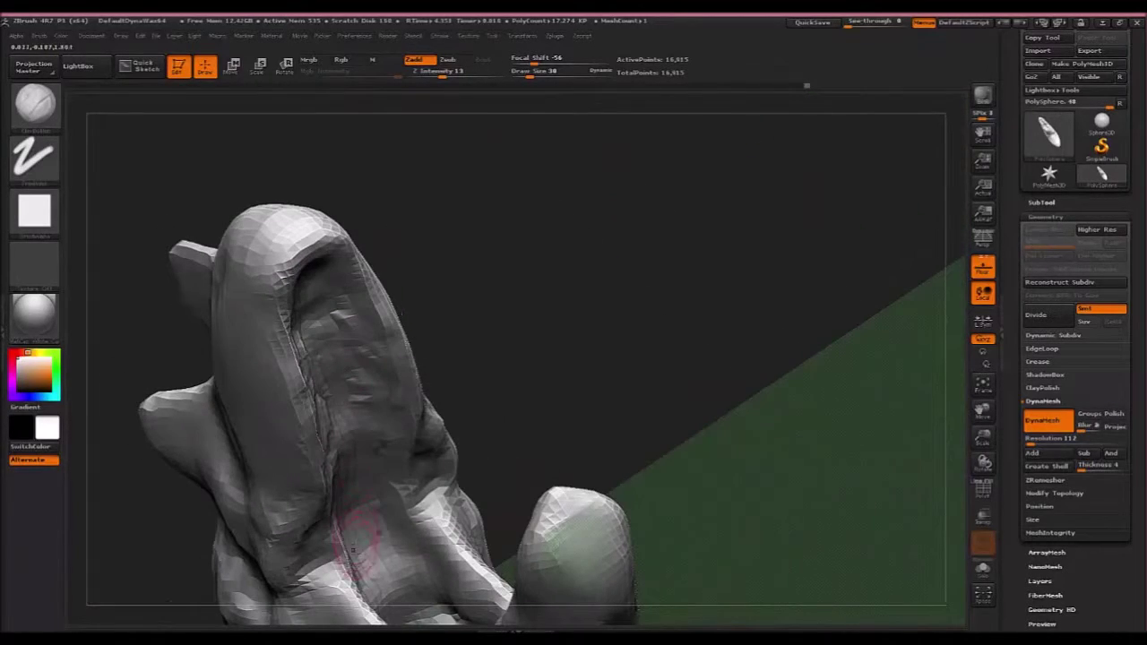
{"action": "left_click_drag", "start_coordinate": [331, 527], "coordinate": [327, 538]}
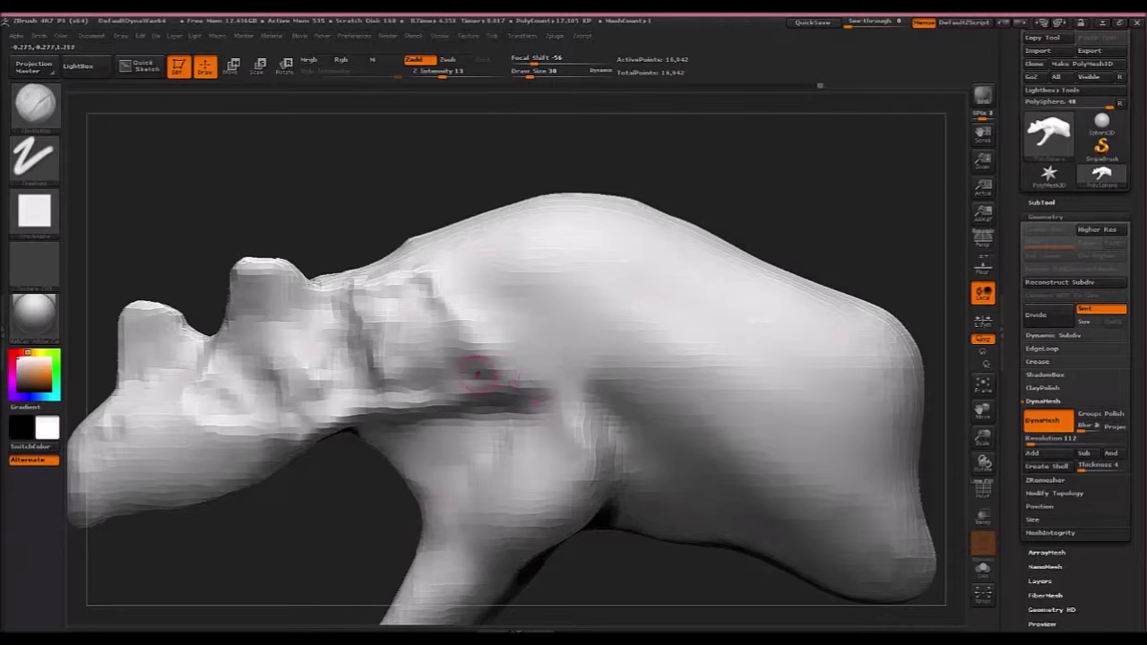
Show the reference image and build up a clay ridge along the rear lower jaw bone up to the jaw joint.
{"action": "left_click", "coordinate": [983, 265]}
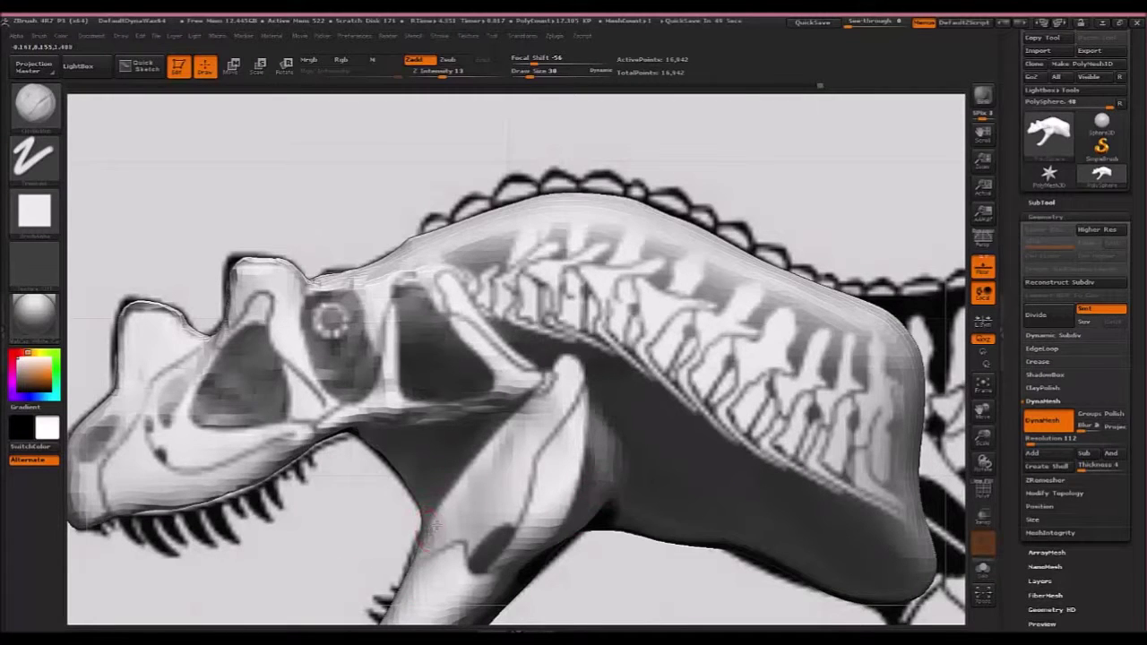
{"action": "left_click_drag", "start_coordinate": [432, 527], "coordinate": [567, 415]}
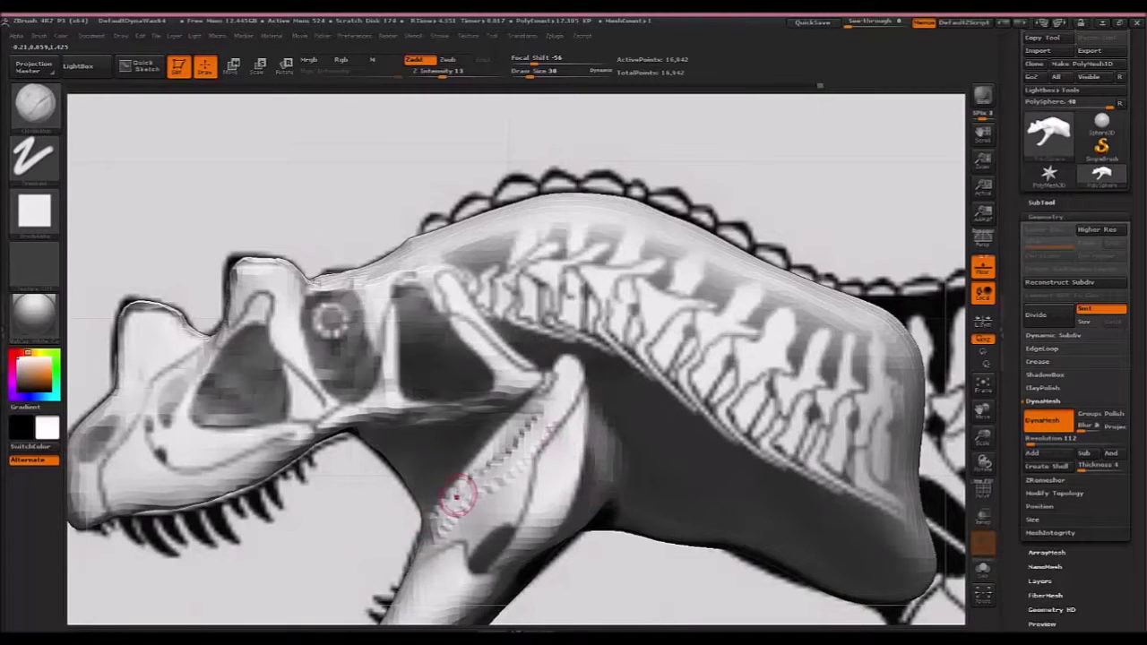
{"action": "left_click_drag", "start_coordinate": [459, 496], "coordinate": [554, 406]}
{"action": "left_click_drag", "start_coordinate": [475, 474], "coordinate": [572, 369]}
{"action": "left_click_drag", "start_coordinate": [595, 592], "coordinate": [654, 485], "text": "alt"}
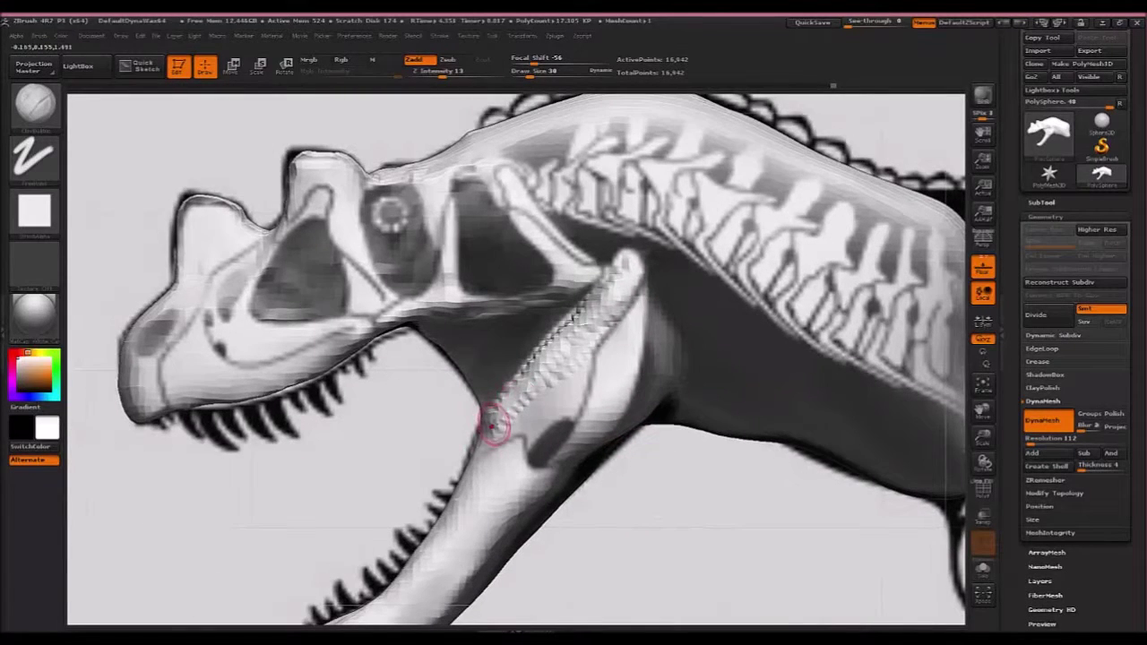
{"action": "key", "text": "ctrl+z"}
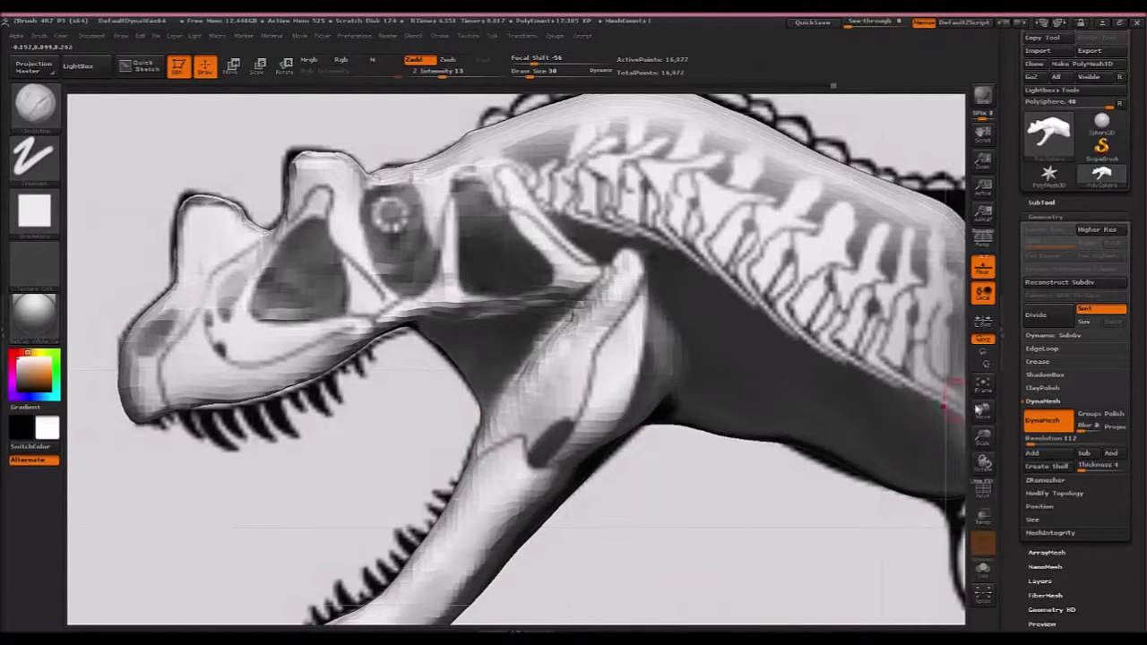
Hide the reference image and smooth the upper end of the jaw ridge into the neck.
{"action": "left_click", "coordinate": [983, 273]}
{"action": "left_click_drag", "start_coordinate": [600, 545], "coordinate": [689, 543]}
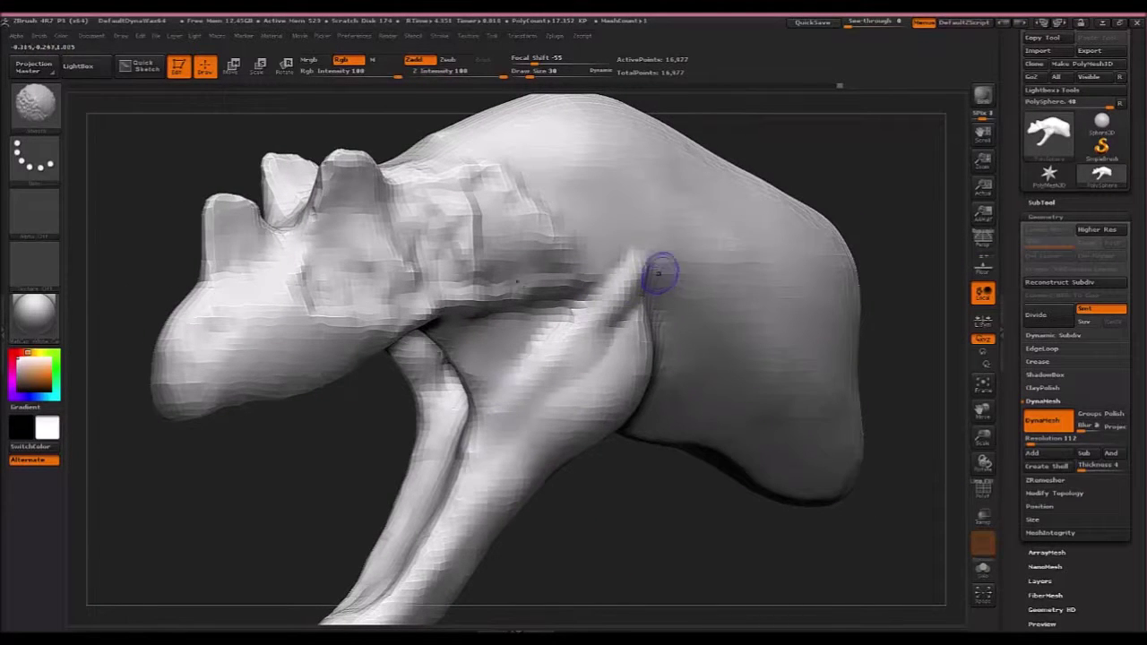
{"action": "left_click_drag", "start_coordinate": [660, 273], "coordinate": [621, 249], "text": "shift"}
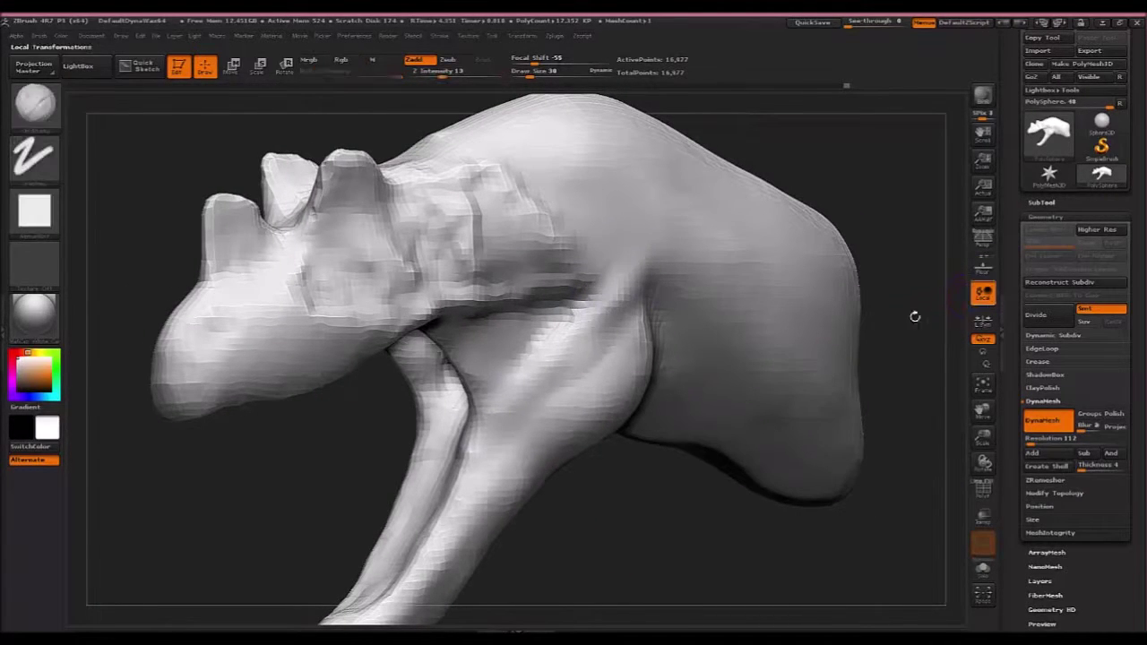
{"action": "left_click_drag", "start_coordinate": [914, 315], "coordinate": [928, 273]}
Compare with the reference image, then build up and smooth the diagonal bone at the back of the skull.
{"action": "left_click", "coordinate": [983, 266]}
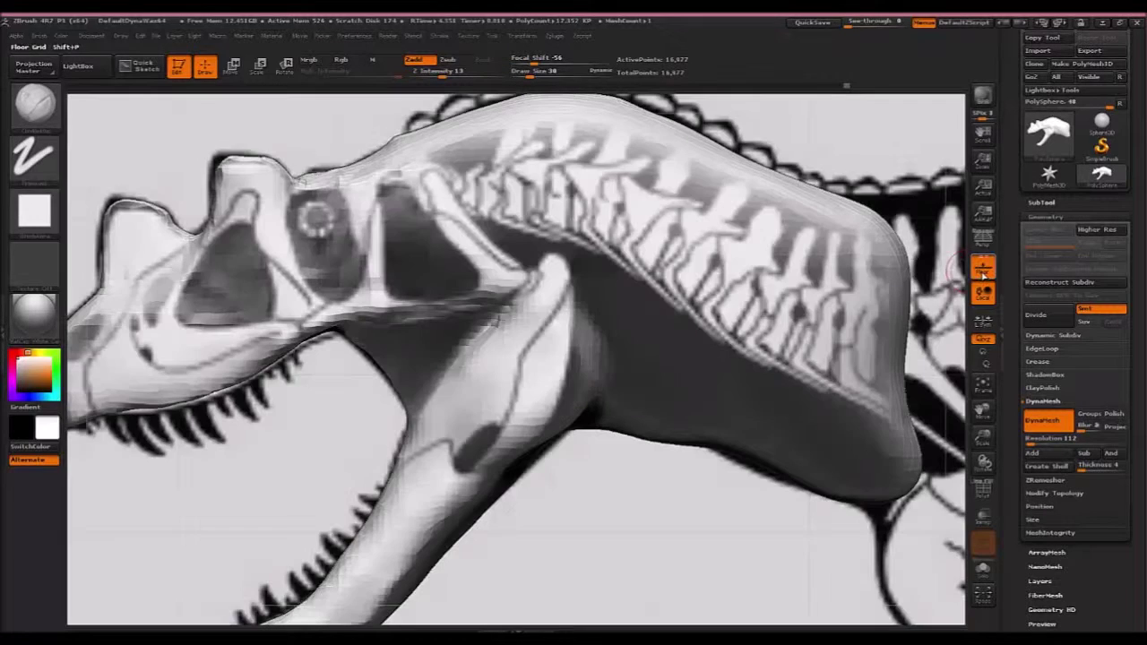
{"action": "left_click", "coordinate": [983, 267]}
{"action": "mouse_move", "coordinate": [441, 186]}
{"action": "left_mouse_down"}
{"action": "mouse_move", "coordinate": [508, 256]}
{"action": "mouse_move", "coordinate": [523, 258]}
{"action": "mouse_move", "coordinate": [513, 255]}
{"action": "left_mouse_up"}
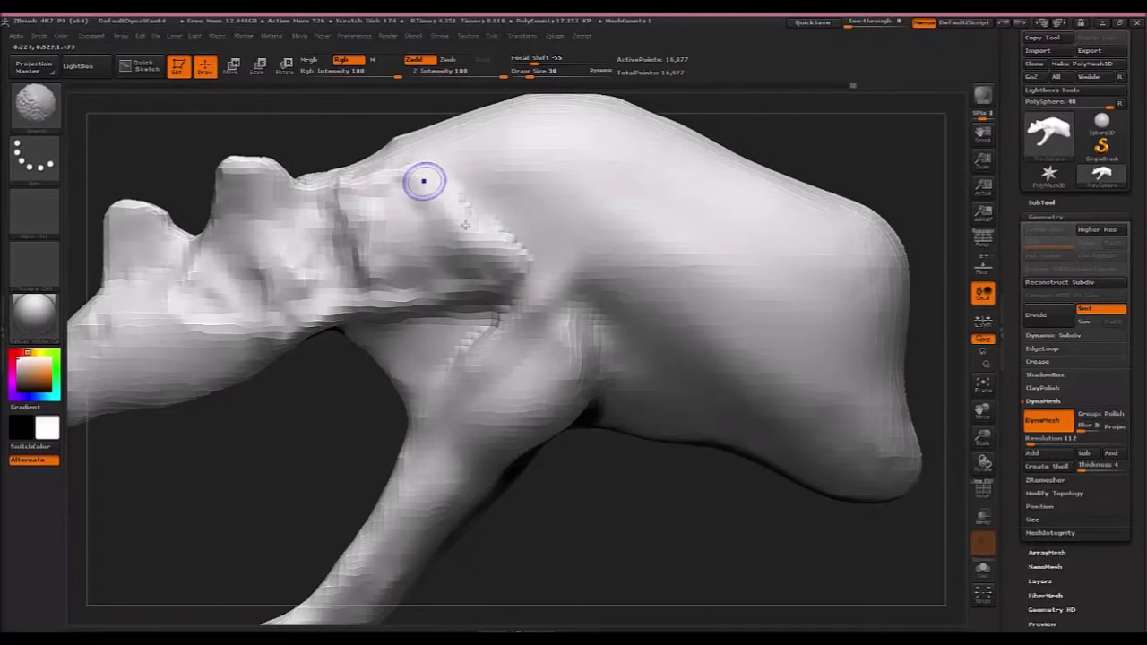
{"action": "left_click_drag", "start_coordinate": [422, 182], "coordinate": [514, 273], "text": "shift"}
Mask the eye spot with draw size 22 and build up clay around it with ClayBuildup.
{"action": "mouse_move", "coordinate": [601, 319]}
{"action": "right_mouse_down", "text": "ctrl"}
{"action": "mouse_move", "coordinate": [559, 343]}
{"action": "mouse_move", "coordinate": [572, 338]}
{"action": "mouse_move", "coordinate": [558, 328]}
{"action": "right_mouse_up", "text": "ctrl"}
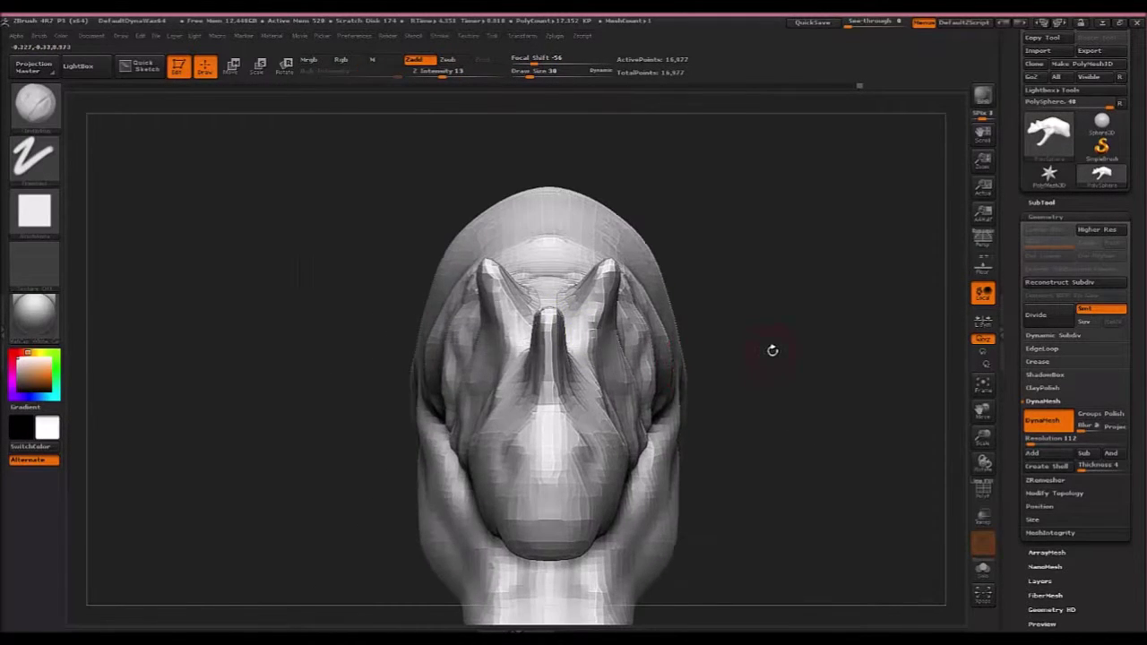
{"action": "right_click_drag", "start_coordinate": [774, 351], "coordinate": [753, 365]}
{"action": "left_click_drag", "start_coordinate": [753, 363], "coordinate": [627, 388]}
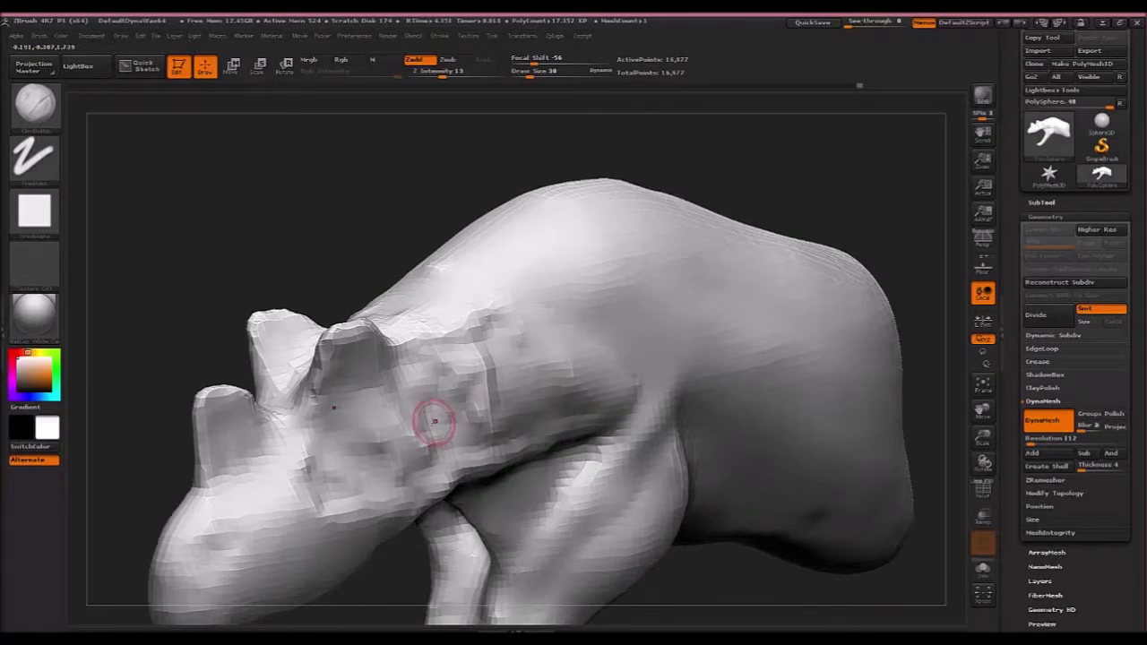
{"action": "right_click_drag", "start_coordinate": [434, 421], "coordinate": [428, 390]}
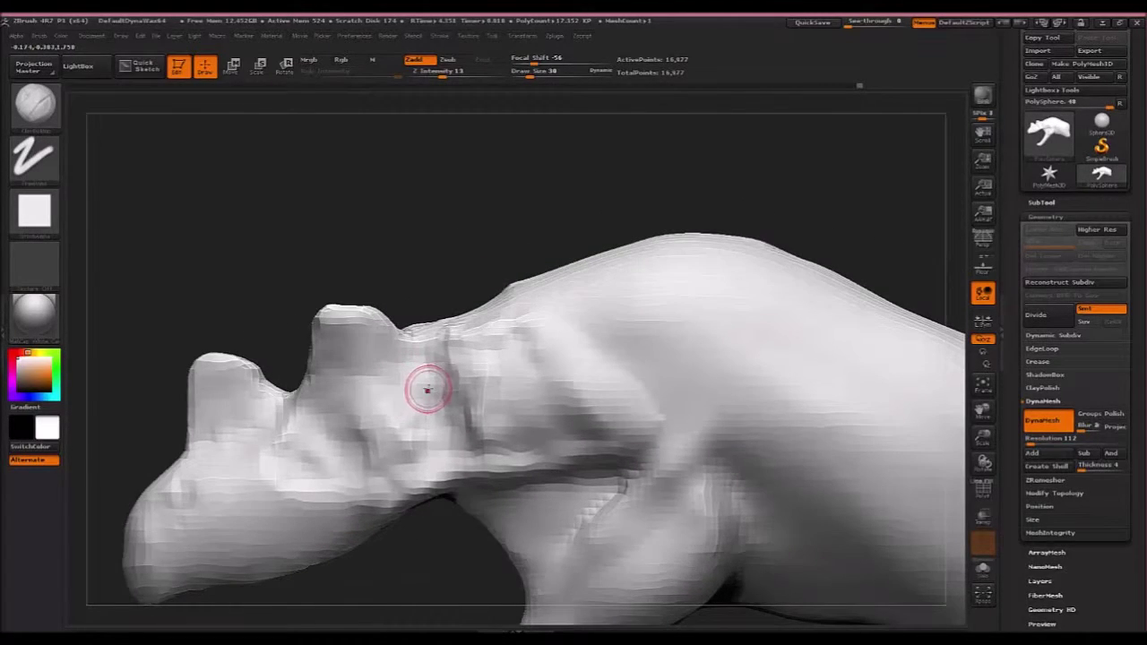
{"action": "key", "text": "ctrl"}
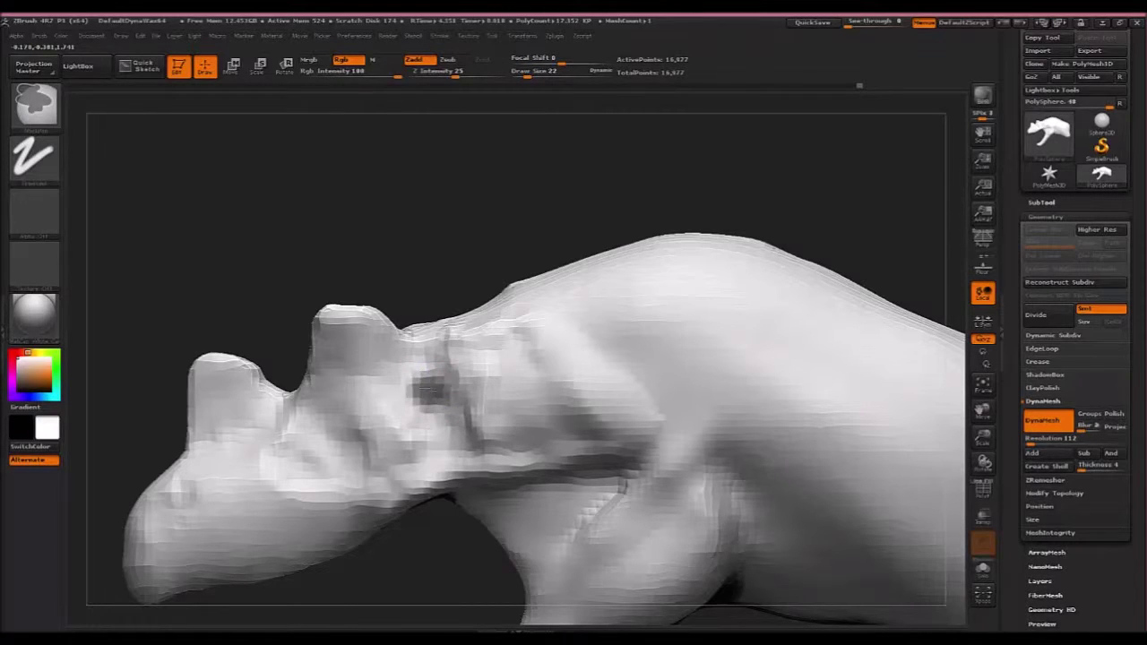
{"action": "left_click_drag", "start_coordinate": [451, 384], "coordinate": [421, 392], "text": "ctrl"}
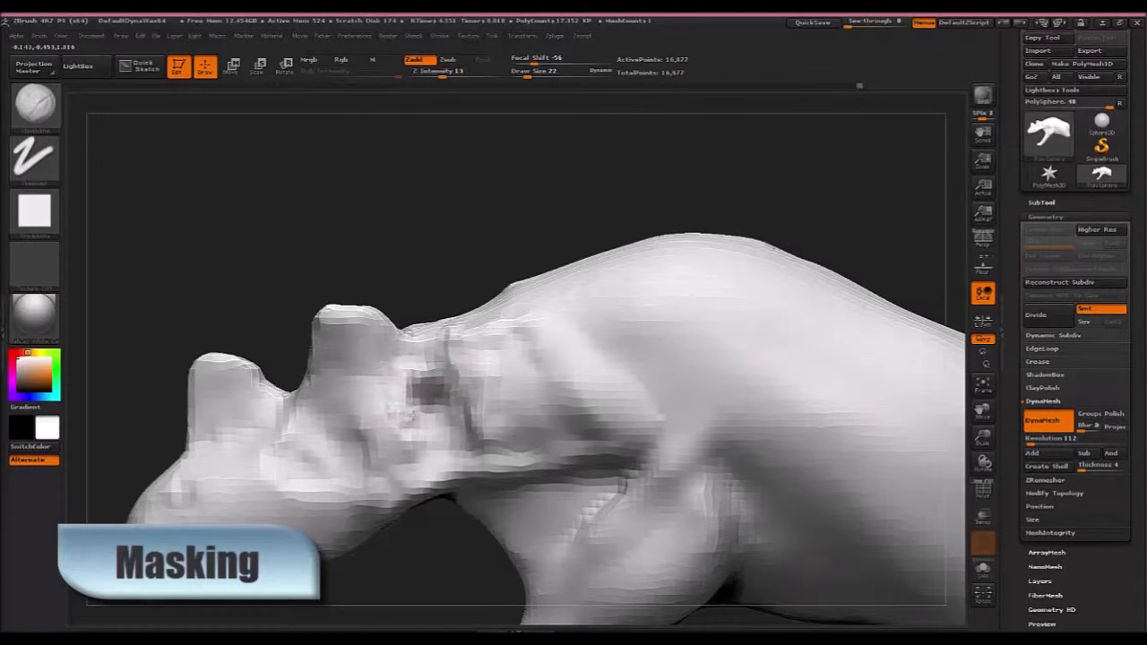
{"action": "mouse_move", "coordinate": [439, 366]}
{"action": "left_mouse_down"}
{"action": "mouse_move", "coordinate": [412, 418]}
{"action": "mouse_move", "coordinate": [439, 394]}
{"action": "mouse_move", "coordinate": [448, 407]}
{"action": "left_mouse_up"}
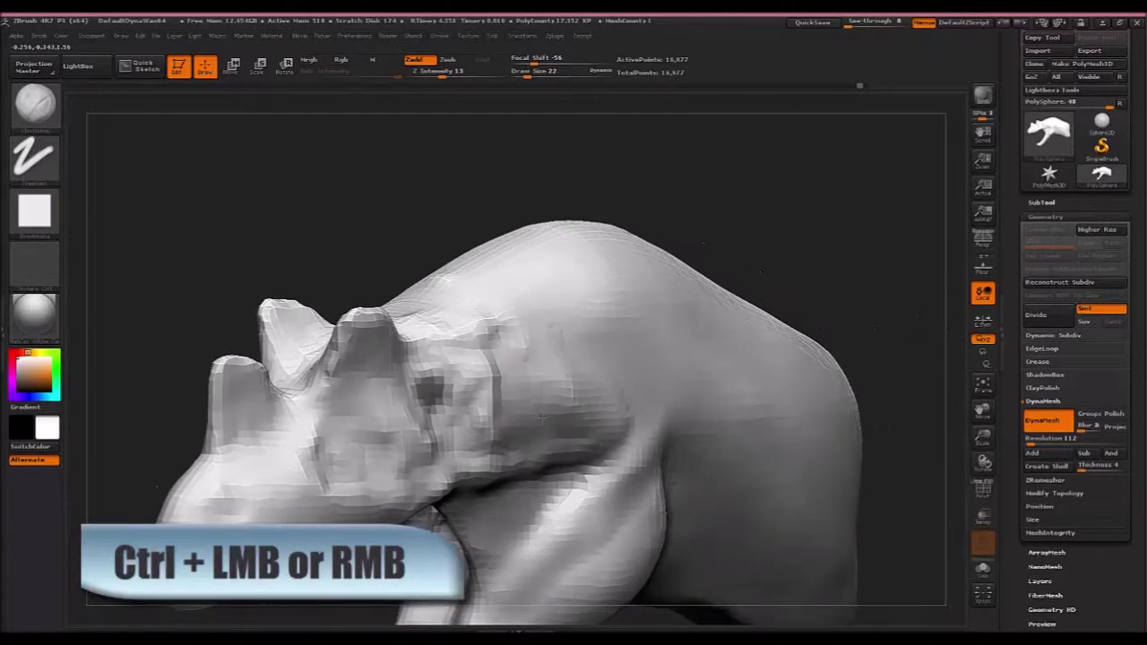
Switch to the Move brush with draw size 86 and reshape the sides of the face below the brow horns.
{"action": "mouse_move", "coordinate": [541, 417]}
{"action": "right_mouse_down"}
{"action": "mouse_move", "coordinate": [951, 462]}
{"action": "mouse_move", "coordinate": [791, 478]}
{"action": "right_mouse_up"}
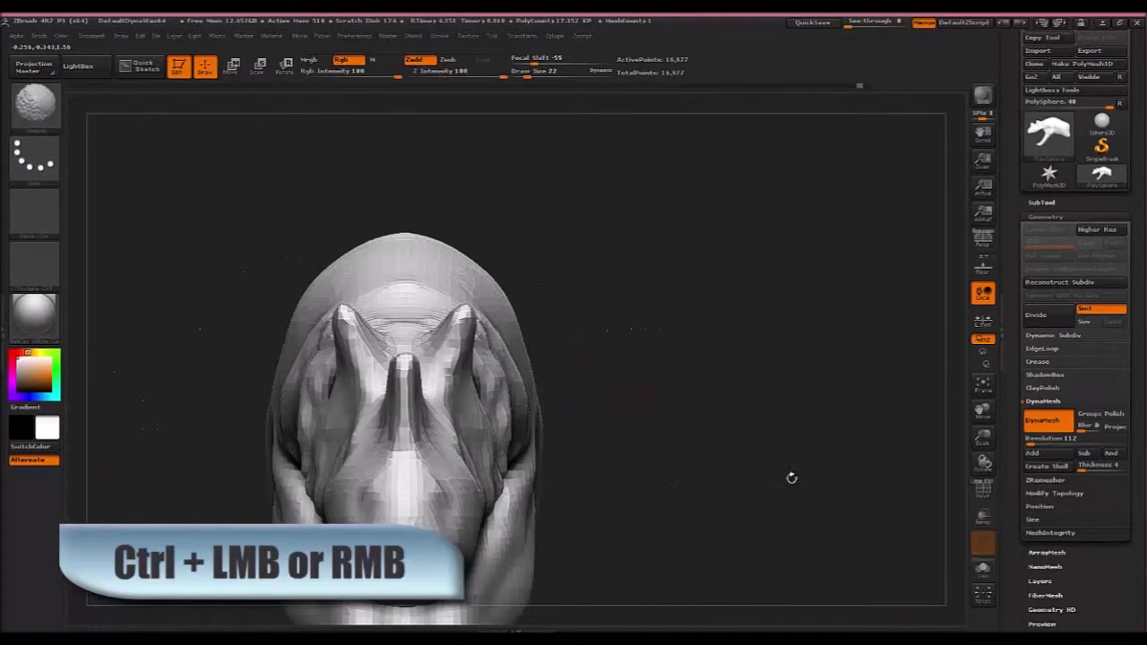
{"action": "key", "text": "ctrl"}
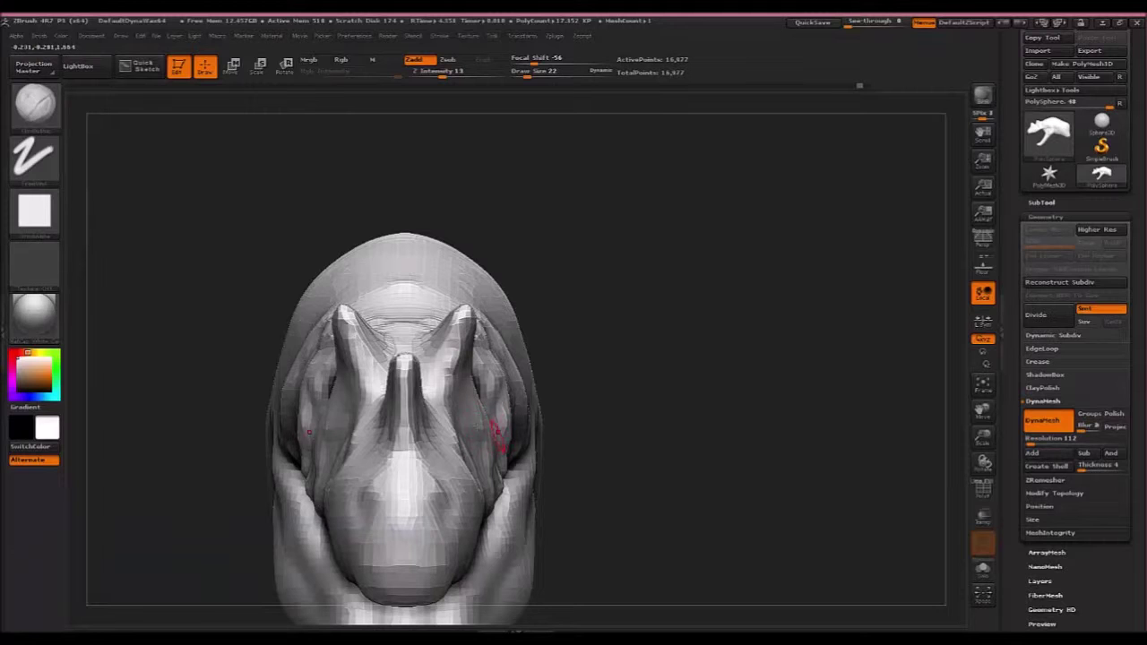
{"action": "left_click", "coordinate": [34, 103]}
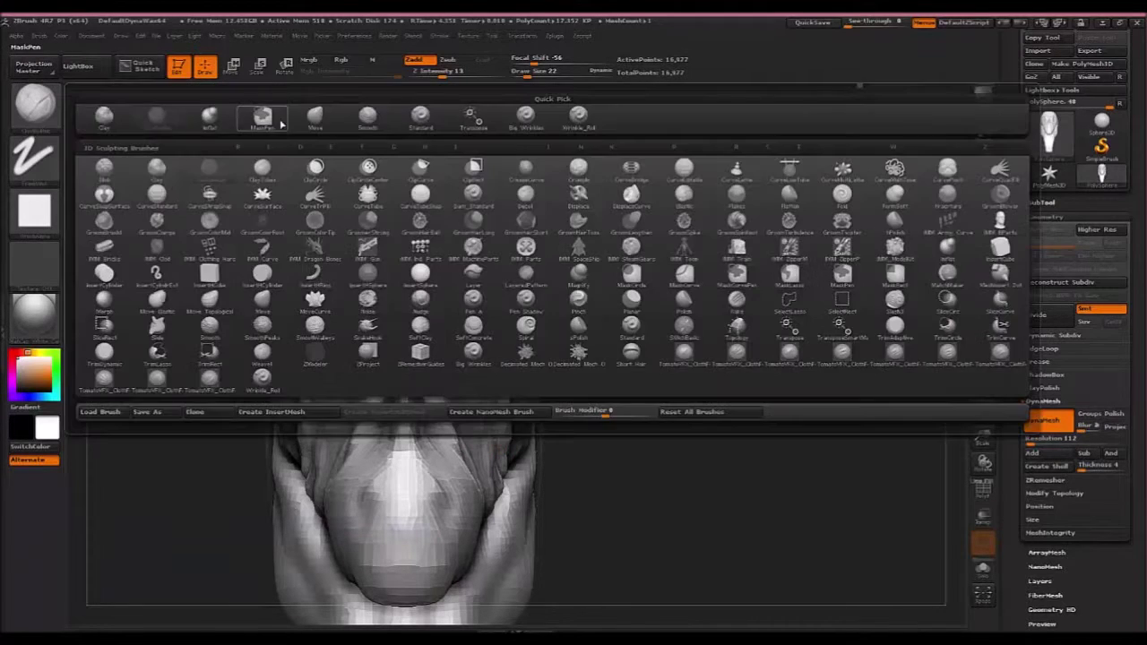
{"action": "left_click", "coordinate": [297, 129]}
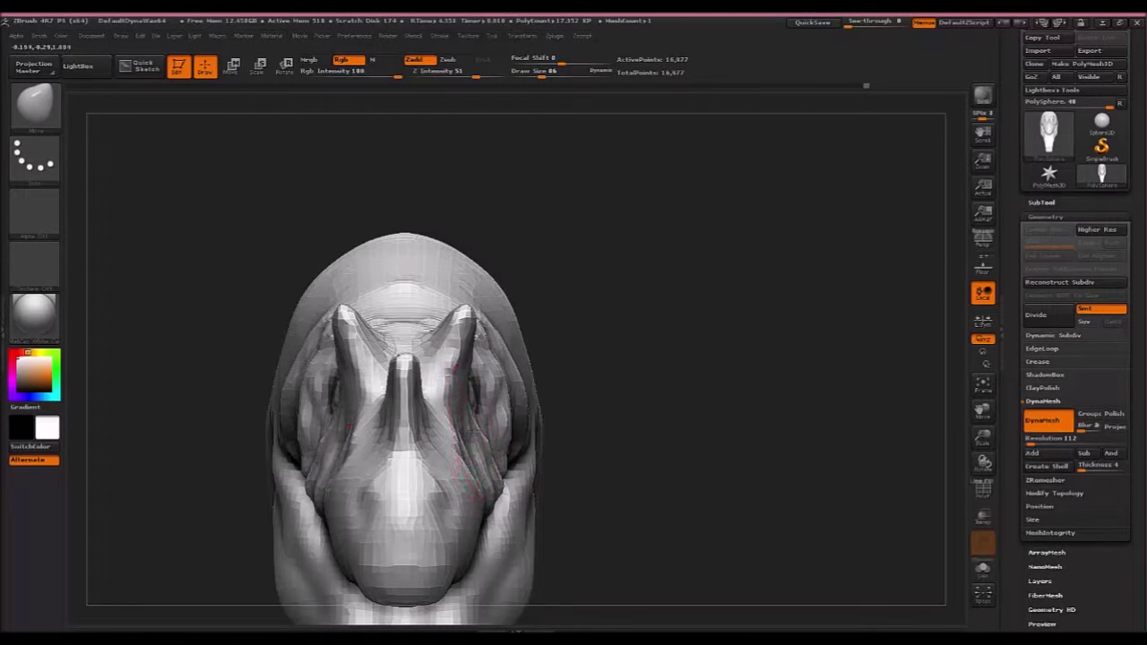
{"action": "left_click_drag", "start_coordinate": [584, 408], "coordinate": [867, 620]}
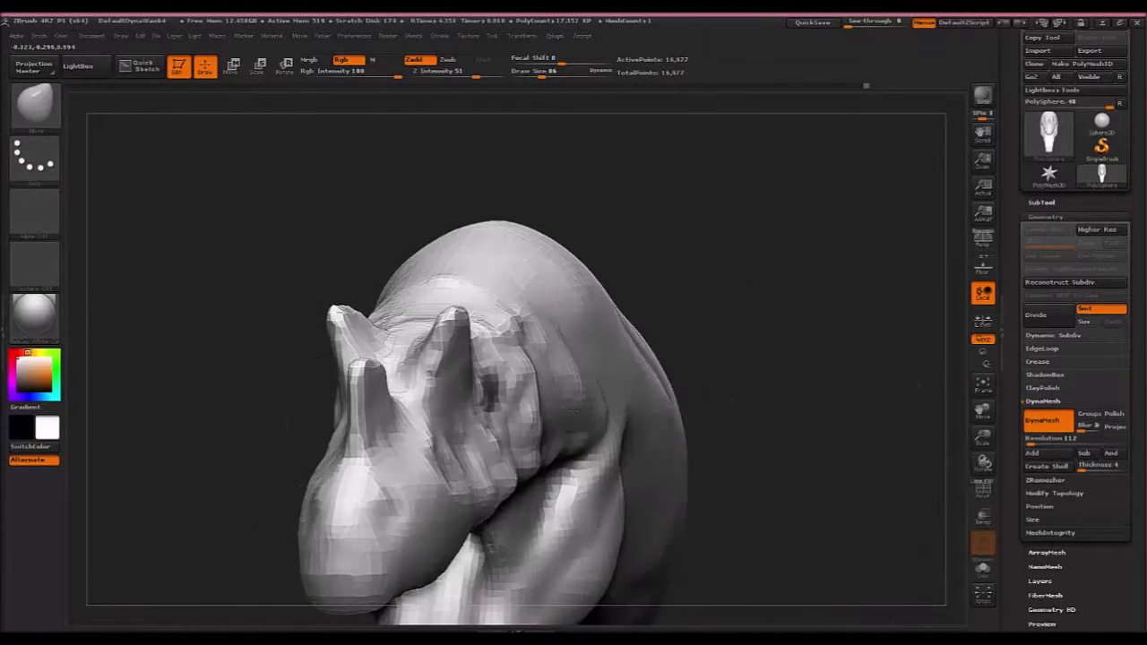
Adjust the width and contour of the snout and cheeks from the front with the Move brush.
{"action": "mouse_move", "coordinate": [304, 421]}
{"action": "left_mouse_down"}
{"action": "mouse_move", "coordinate": [609, 395]}
{"action": "mouse_move", "coordinate": [676, 372]}
{"action": "mouse_move", "coordinate": [529, 403]}
{"action": "mouse_move", "coordinate": [224, 376]}
{"action": "left_mouse_up"}
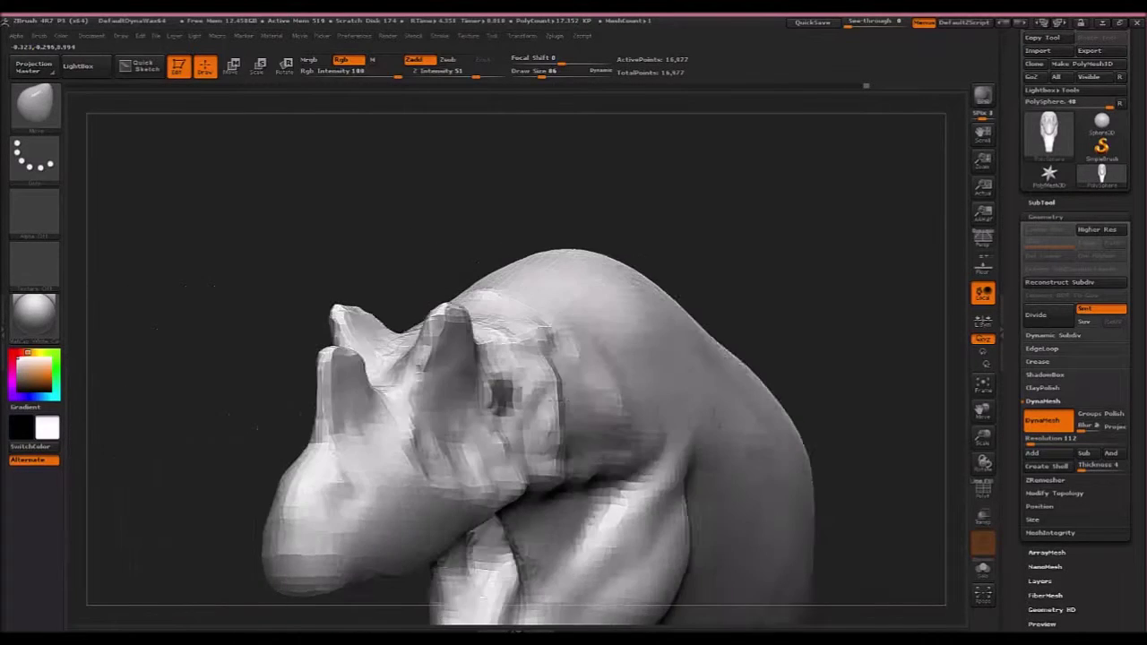
{"action": "mouse_move", "coordinate": [367, 466]}
{"action": "right_mouse_down"}
{"action": "mouse_move", "coordinate": [260, 448]}
{"action": "mouse_move", "coordinate": [413, 484]}
{"action": "mouse_move", "coordinate": [440, 473]}
{"action": "right_mouse_up"}
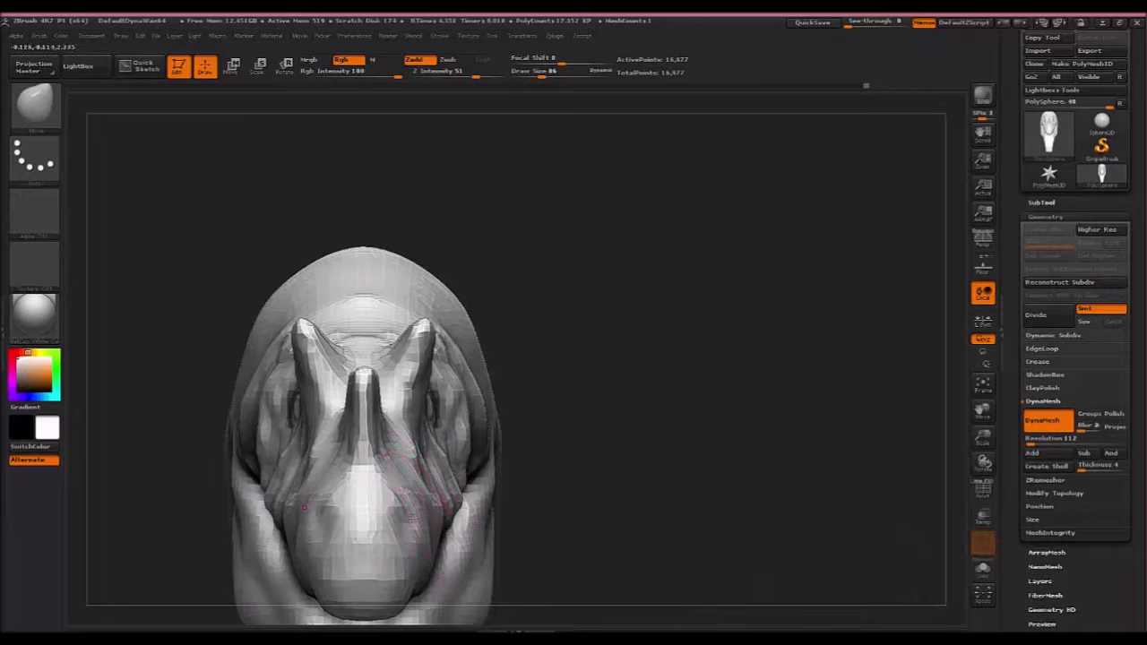
{"action": "left_click_drag", "start_coordinate": [403, 515], "coordinate": [406, 555]}
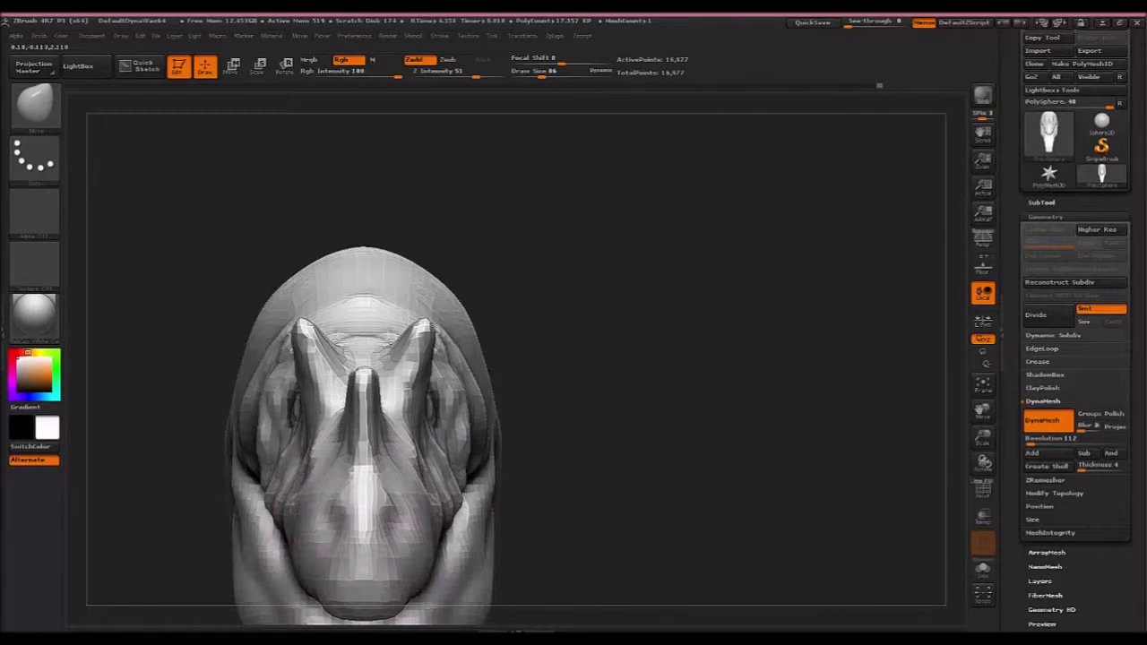
{"action": "left_click_drag", "start_coordinate": [304, 512], "coordinate": [313, 509]}
{"action": "left_click_drag", "start_coordinate": [312, 459], "coordinate": [321, 450]}
Return to the side of the head and clear the mask from the eye.
{"action": "left_click_drag", "start_coordinate": [650, 402], "coordinate": [583, 438]}
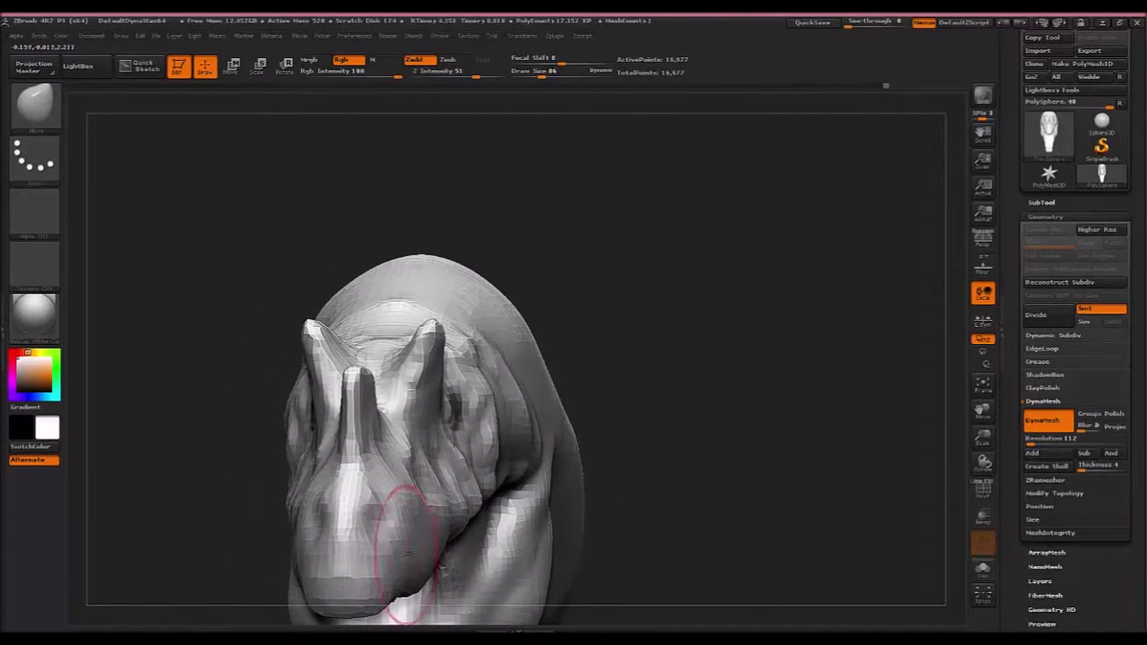
{"action": "mouse_move", "coordinate": [740, 536]}
{"action": "left_mouse_down"}
{"action": "mouse_move", "coordinate": [582, 545]}
{"action": "mouse_move", "coordinate": [488, 371]}
{"action": "left_mouse_up"}
{"action": "left_click_drag", "start_coordinate": [515, 423], "coordinate": [465, 412], "text": "ctrl"}
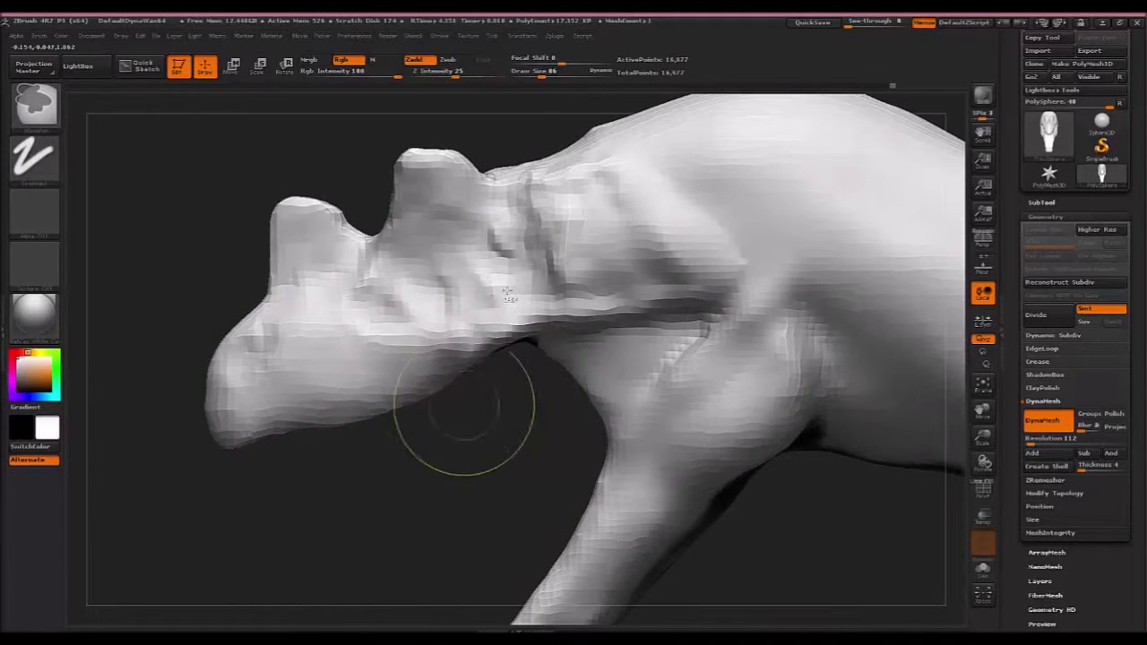
Reduce the draw size to 34 and smooth the rough clay around the eye and below the brow horn.
{"action": "key", "text": "bracketleft"}
{"action": "key", "text": "bracketleft"}
{"action": "key", "text": "bracketleft"}
{"action": "key", "text": "bracketleft"}
{"action": "key", "text": "bracketleft"}
{"action": "key", "text": "bracketleft"}
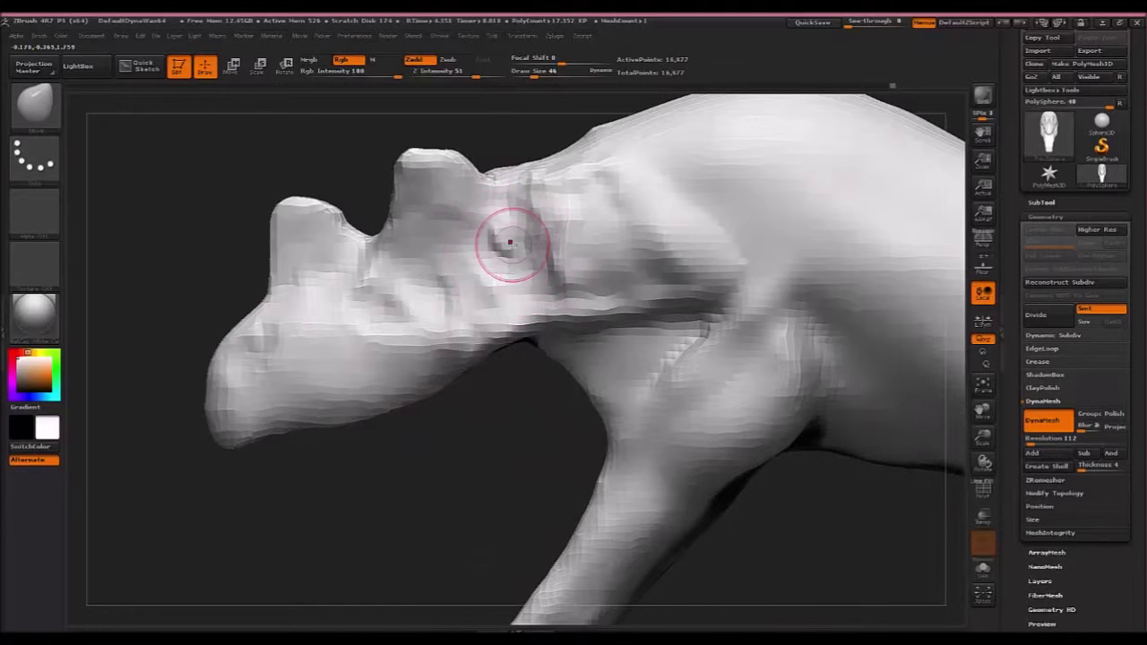
{"action": "left_click_drag", "start_coordinate": [509, 247], "coordinate": [511, 244], "text": "shift"}
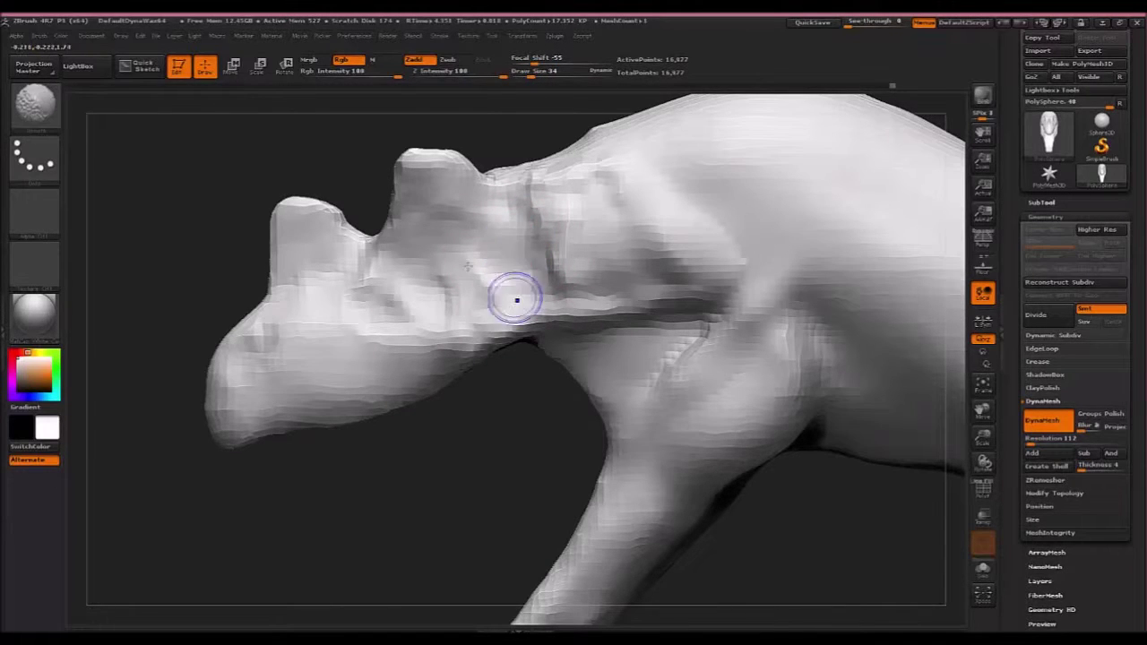
{"action": "mouse_move", "coordinate": [451, 315]}
{"action": "right_mouse_down"}
{"action": "mouse_move", "coordinate": [587, 301]}
{"action": "mouse_move", "coordinate": [430, 305]}
{"action": "mouse_move", "coordinate": [422, 284]}
{"action": "mouse_move", "coordinate": [397, 287]}
{"action": "right_mouse_up"}
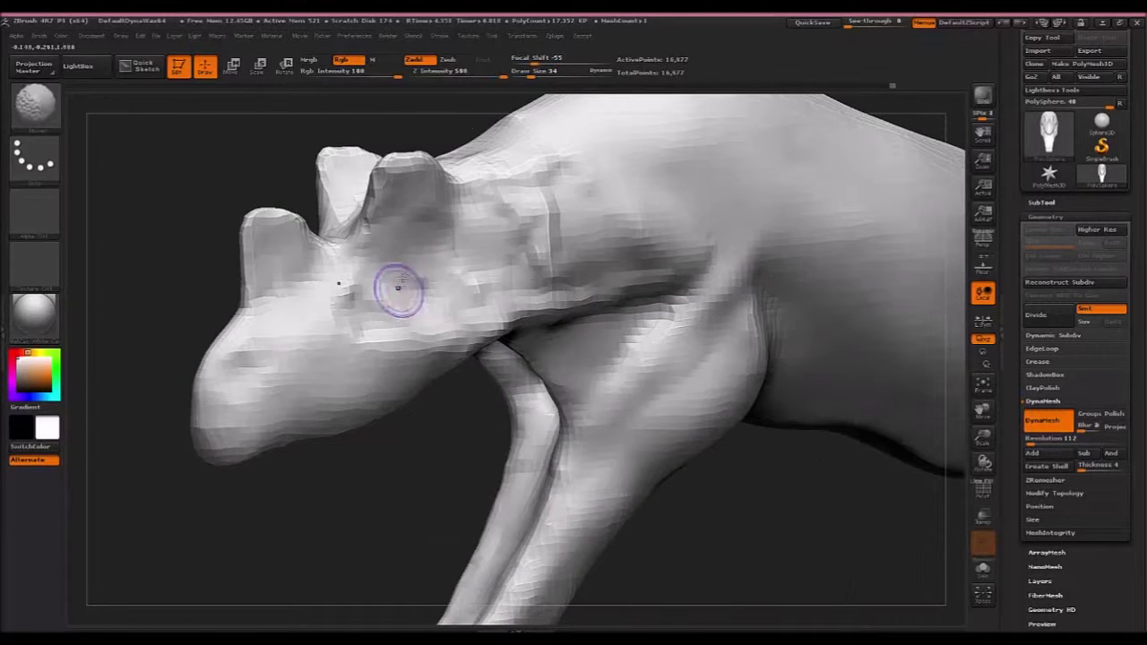
{"action": "left_click_drag", "start_coordinate": [397, 286], "coordinate": [414, 283], "text": "shift"}
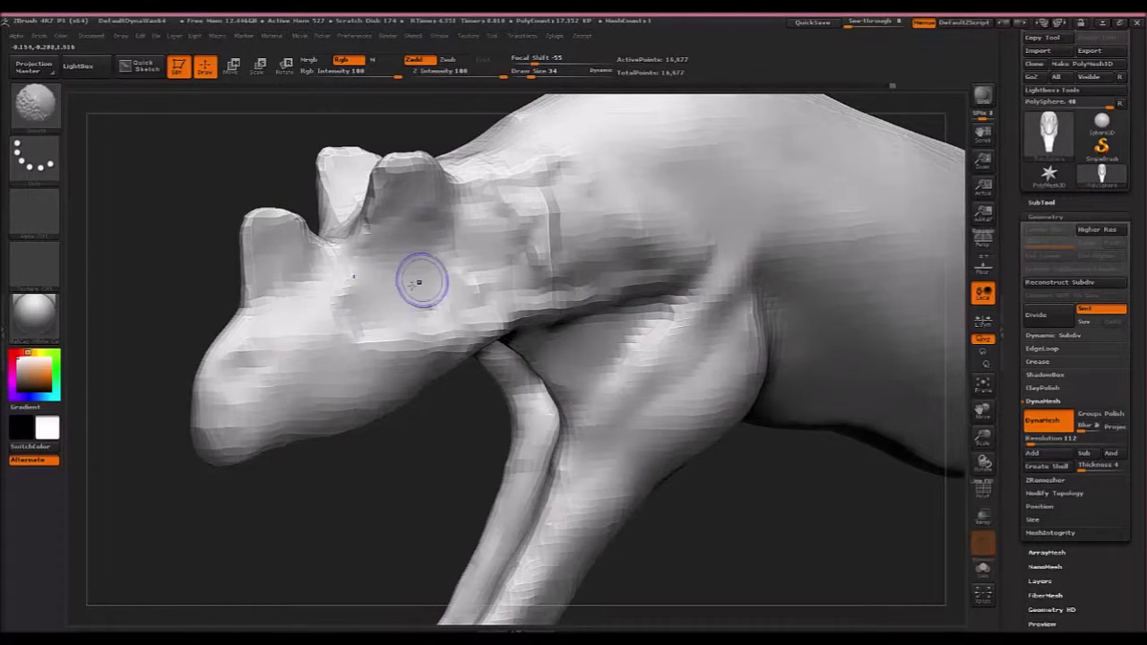
{"action": "key", "text": "shift"}
Compare the side of the head with the jaw-muscle reference in Photo Gallery and the skeletal overlay.
{"action": "right_click_drag", "start_coordinate": [442, 322], "coordinate": [396, 452], "text": "alt"}
{"action": "mouse_move", "coordinate": [492, 338]}
{"action": "right_mouse_down"}
{"action": "mouse_move", "coordinate": [543, 399]}
{"action": "mouse_move", "coordinate": [552, 380]}
{"action": "right_mouse_up"}
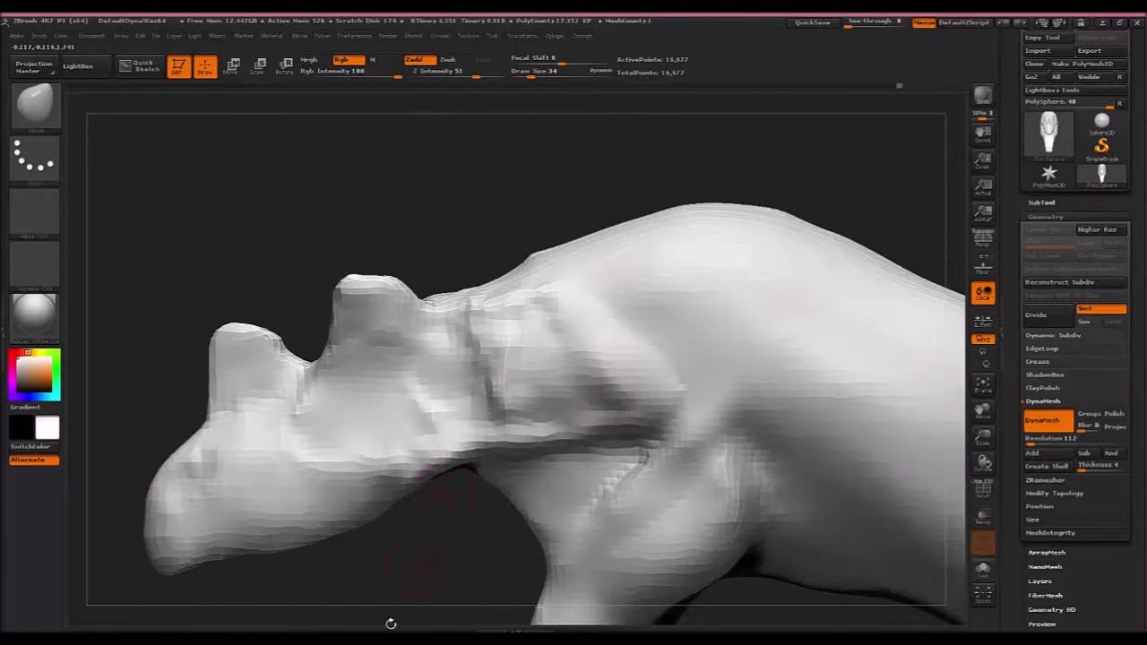
{"action": "left_click", "coordinate": [360, 639]}
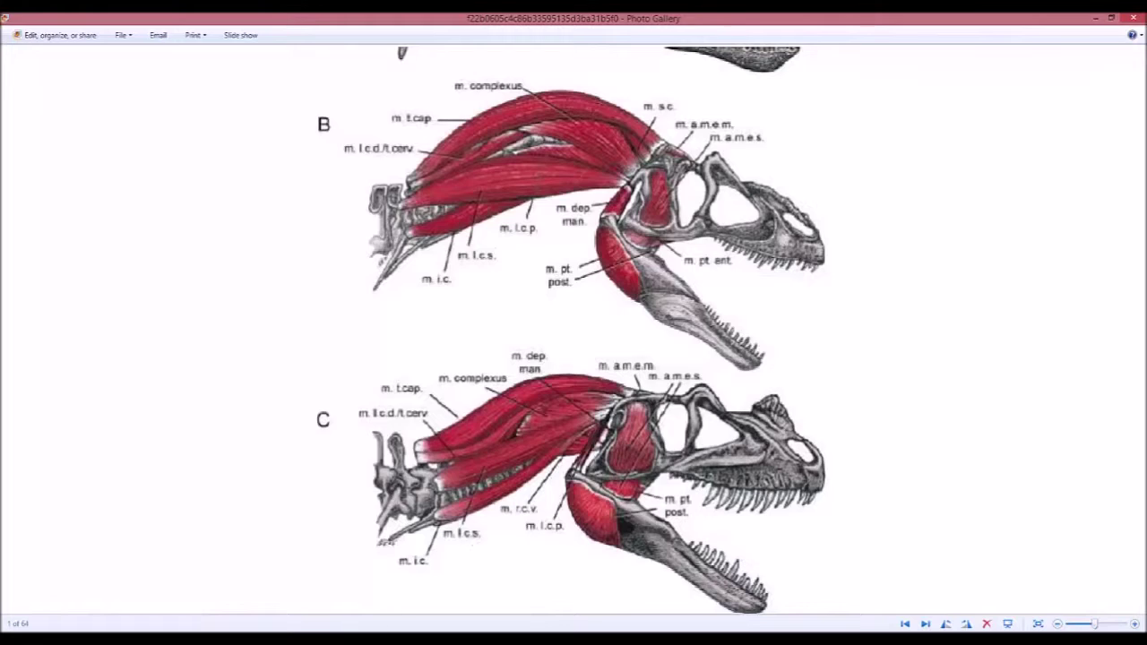
{"action": "key", "text": "alt+Tab"}
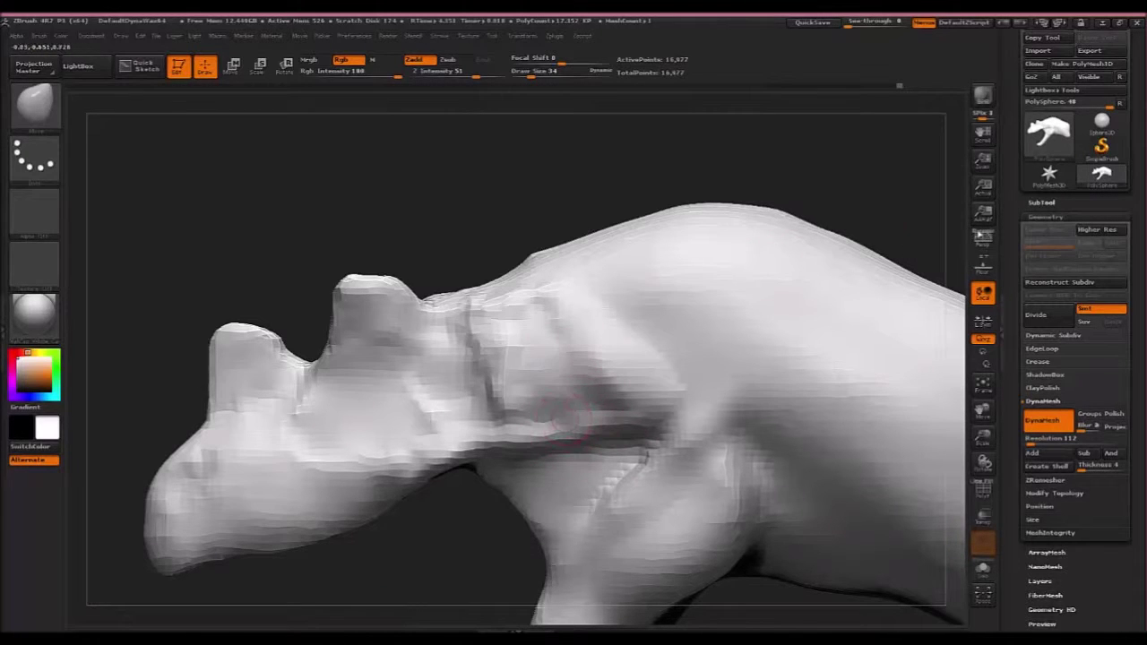
{"action": "left_click", "coordinate": [983, 267]}
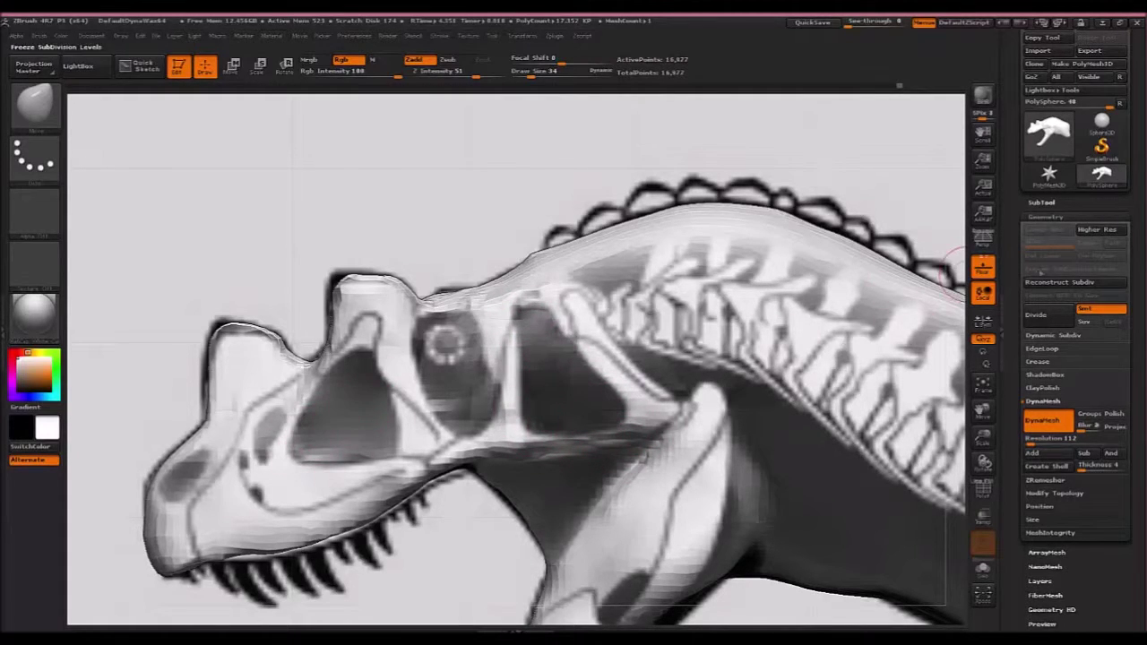
{"action": "left_click", "coordinate": [983, 266]}
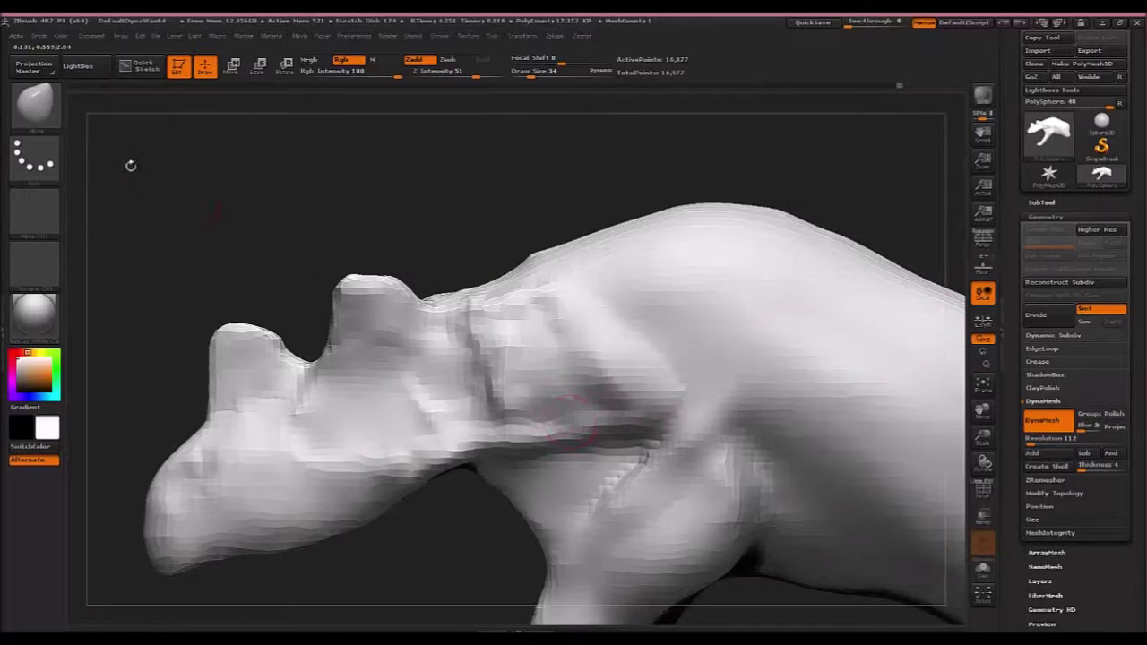
Build up the muscle area behind the eye with ClayBuildup and smooth its transition toward the jaw joint.
{"action": "left_click", "coordinate": [36, 107]}
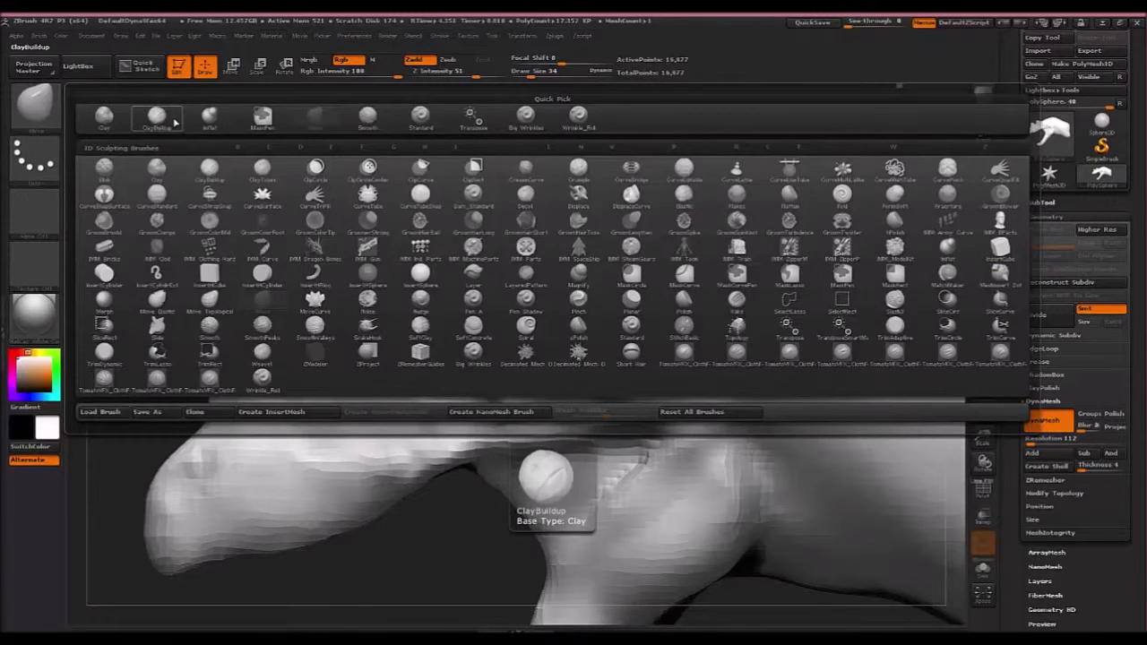
{"action": "left_click", "coordinate": [173, 118]}
{"action": "mouse_move", "coordinate": [538, 409]}
{"action": "left_mouse_down"}
{"action": "mouse_move", "coordinate": [622, 379]}
{"action": "mouse_move", "coordinate": [533, 410]}
{"action": "left_mouse_up"}
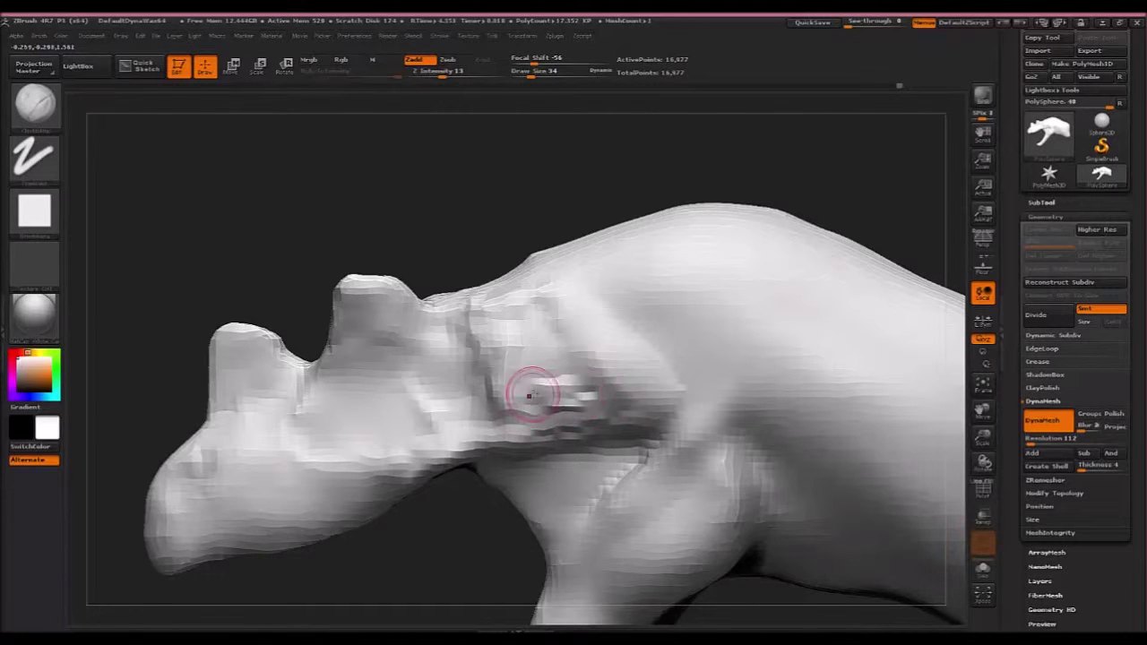
{"action": "mouse_move", "coordinate": [567, 385]}
{"action": "left_mouse_down"}
{"action": "mouse_move", "coordinate": [520, 376]}
{"action": "mouse_move", "coordinate": [535, 353]}
{"action": "mouse_move", "coordinate": [514, 375]}
{"action": "left_mouse_up"}
{"action": "mouse_move", "coordinate": [616, 389]}
{"action": "left_mouse_down", "text": "shift"}
{"action": "mouse_move", "coordinate": [578, 366]}
{"action": "mouse_move", "coordinate": [587, 382]}
{"action": "mouse_move", "coordinate": [540, 406]}
{"action": "mouse_move", "coordinate": [631, 413]}
{"action": "mouse_move", "coordinate": [535, 412]}
{"action": "mouse_move", "coordinate": [654, 386]}
{"action": "left_mouse_up", "text": "shift"}
{"action": "mouse_move", "coordinate": [634, 373]}
{"action": "right_mouse_down"}
{"action": "mouse_move", "coordinate": [708, 355]}
{"action": "mouse_move", "coordinate": [641, 328]}
{"action": "mouse_move", "coordinate": [614, 368]}
{"action": "right_mouse_up"}
{"action": "left_click_drag", "start_coordinate": [614, 367], "coordinate": [499, 409]}
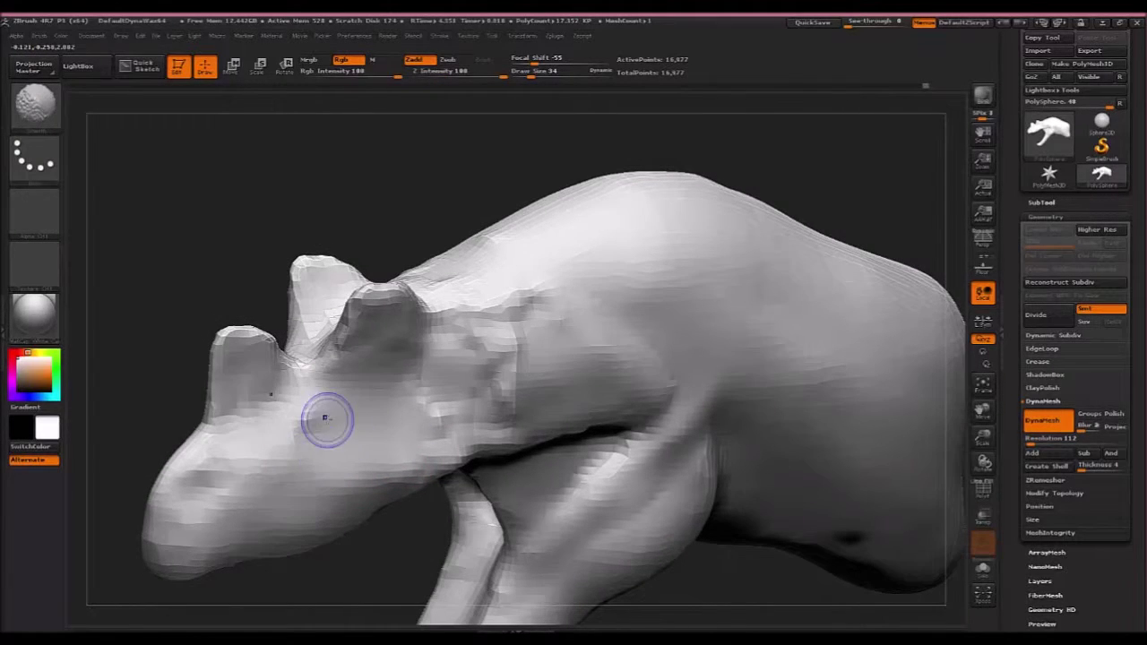
Smooth the side of the snout and the cheek below the eye.
{"action": "right_click_drag", "start_coordinate": [350, 452], "coordinate": [318, 464]}
{"action": "left_click_drag", "start_coordinate": [398, 462], "coordinate": [430, 446], "text": "shift"}
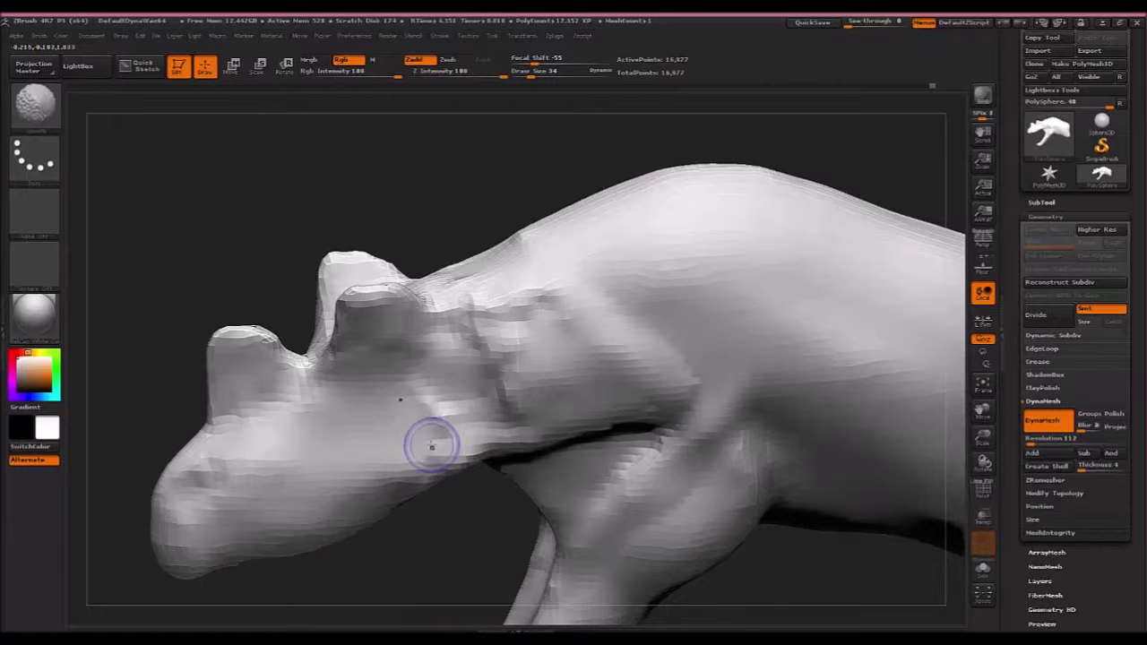
{"action": "right_click_drag", "start_coordinate": [394, 435], "coordinate": [308, 448], "text": "ctrl"}
{"action": "right_click_drag", "start_coordinate": [395, 511], "coordinate": [435, 493]}
{"action": "left_click_drag", "start_coordinate": [372, 442], "coordinate": [481, 410], "text": "shift"}
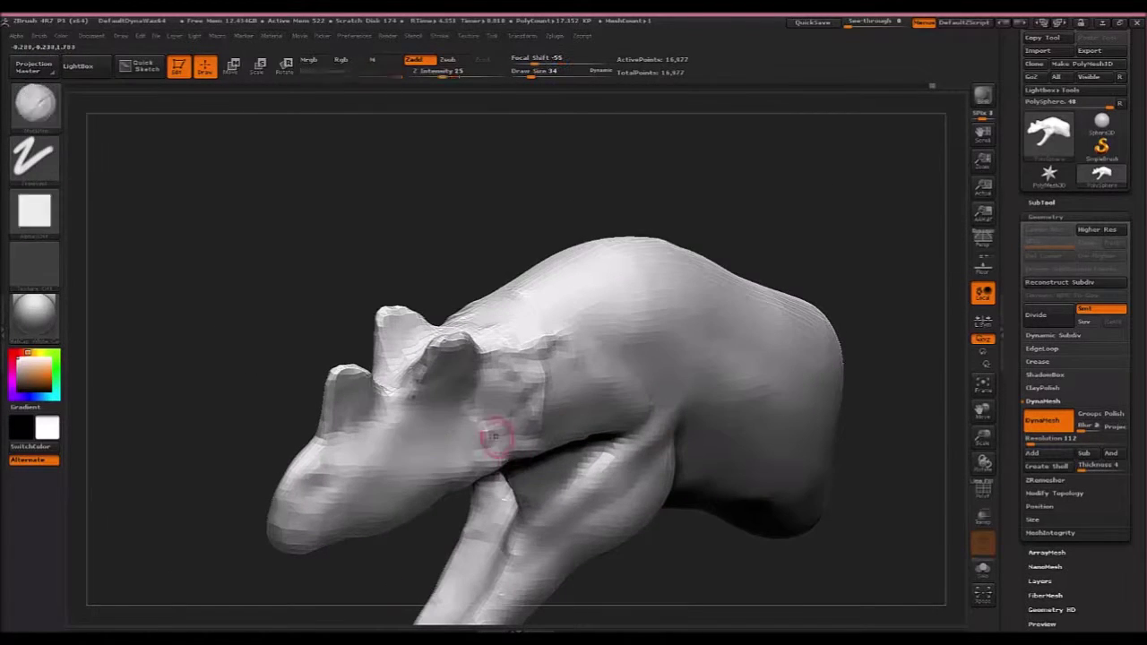
{"action": "left_click_drag", "start_coordinate": [496, 437], "coordinate": [501, 447], "text": "shift"}
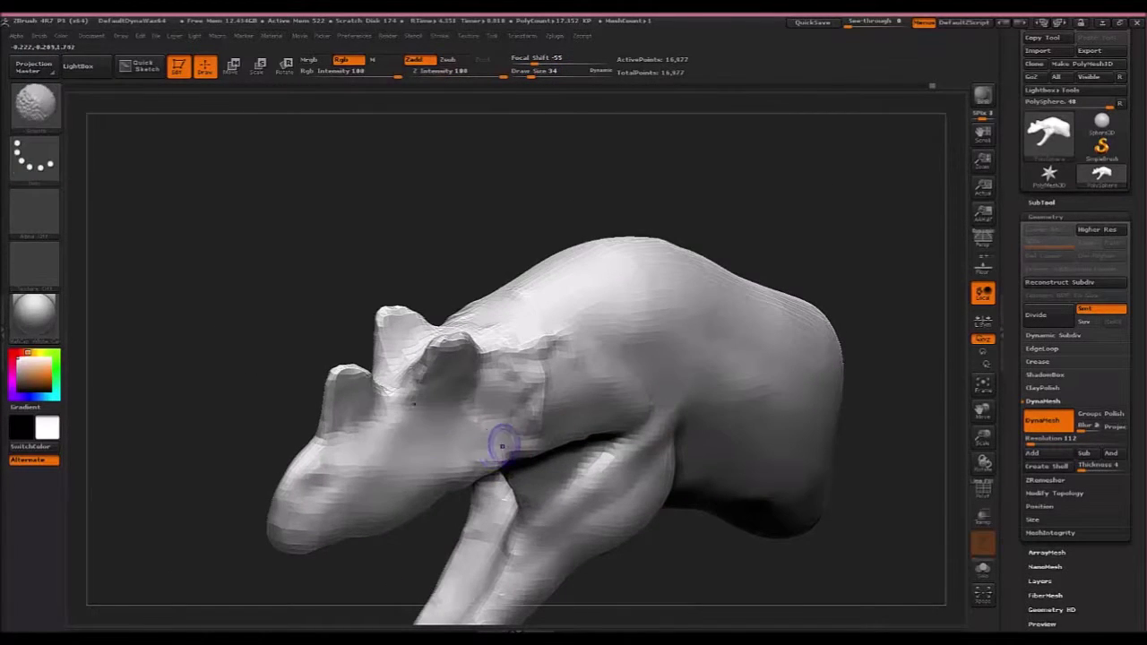
{"action": "right_click_drag", "start_coordinate": [537, 476], "coordinate": [372, 509], "text": "ctrl"}
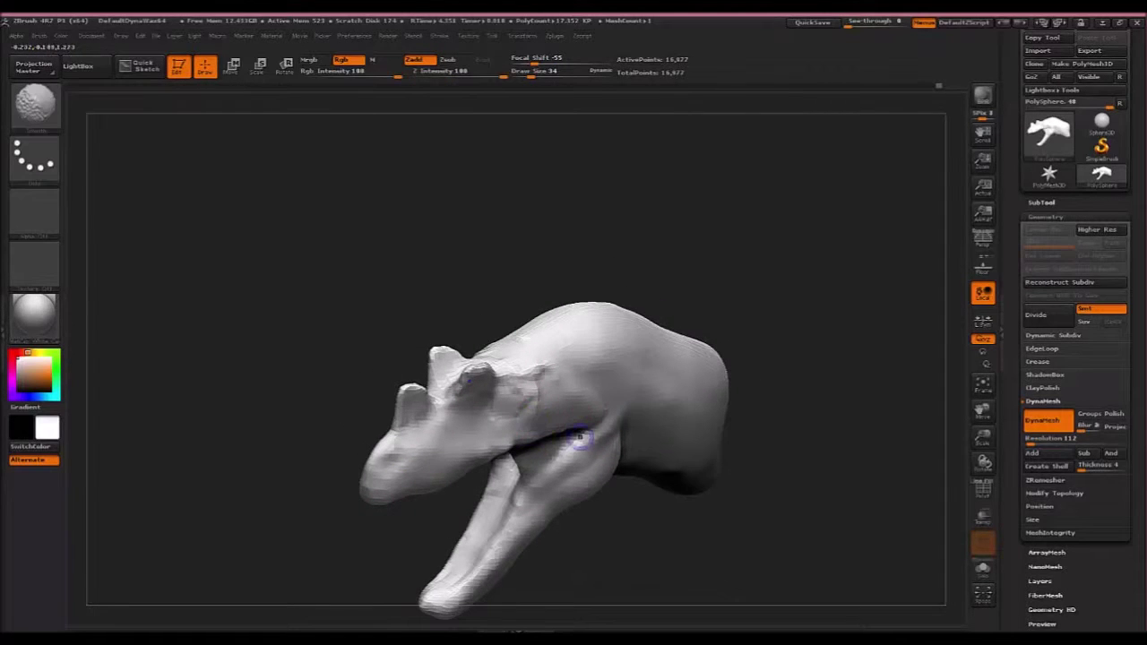
Smooth the rear of the upper lip edge and refine the temple down to the jaw joint with ClayBuildup.
{"action": "left_click_drag", "start_coordinate": [569, 440], "coordinate": [545, 417]}
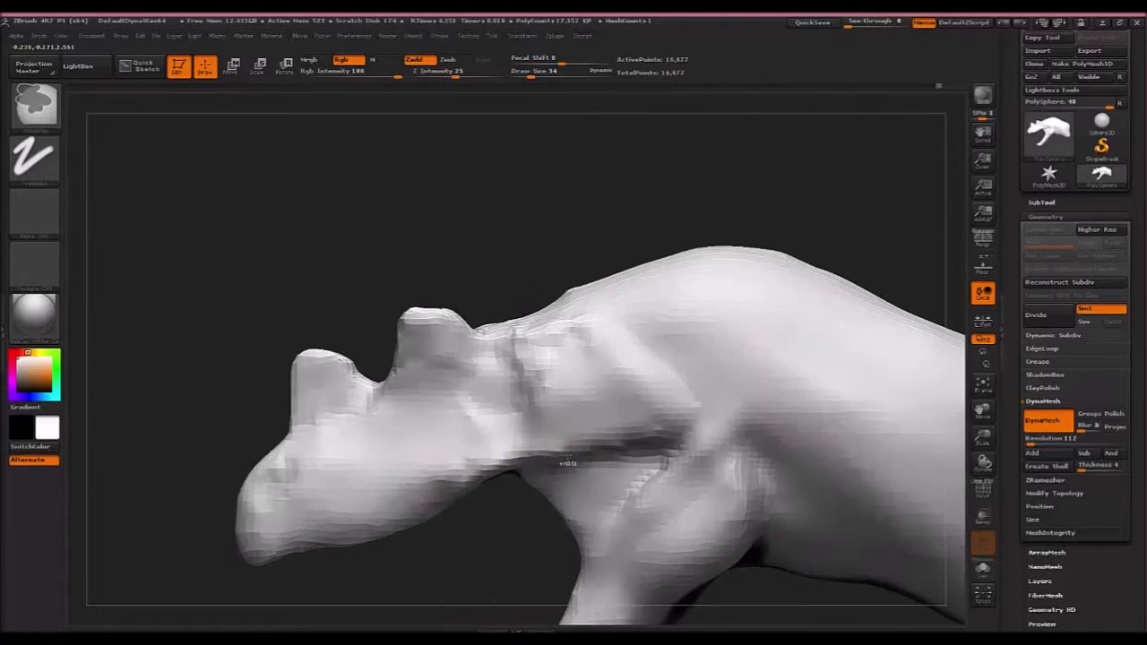
{"action": "key", "text": "shift"}
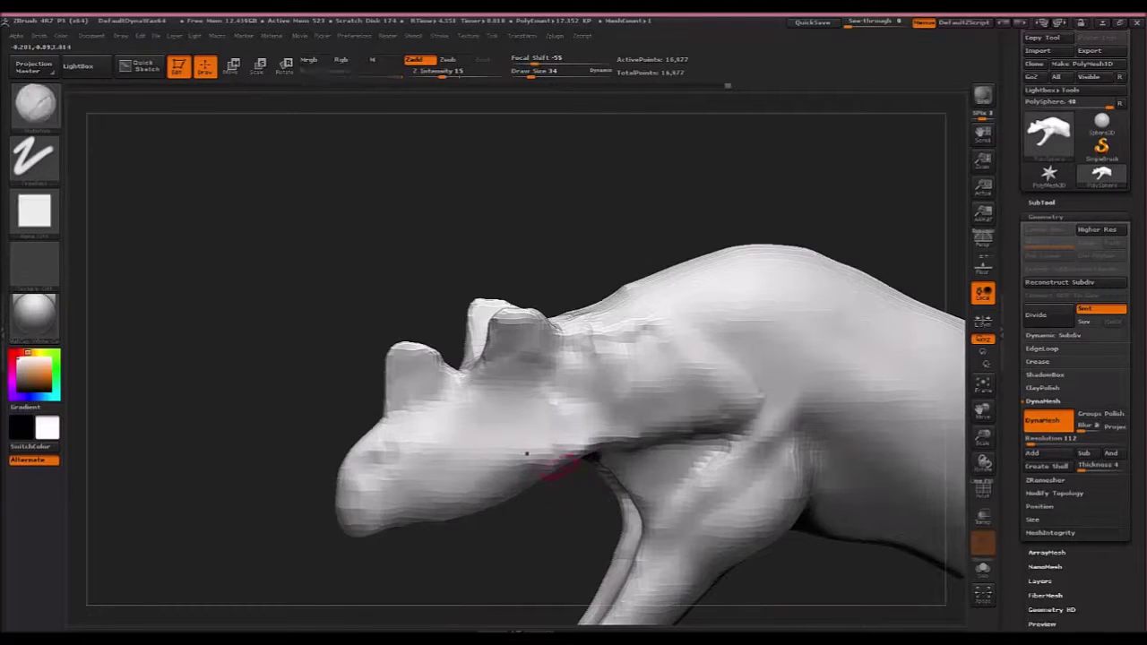
{"action": "key", "text": "shift"}
{"action": "left_click_drag", "start_coordinate": [630, 349], "coordinate": [616, 336]}
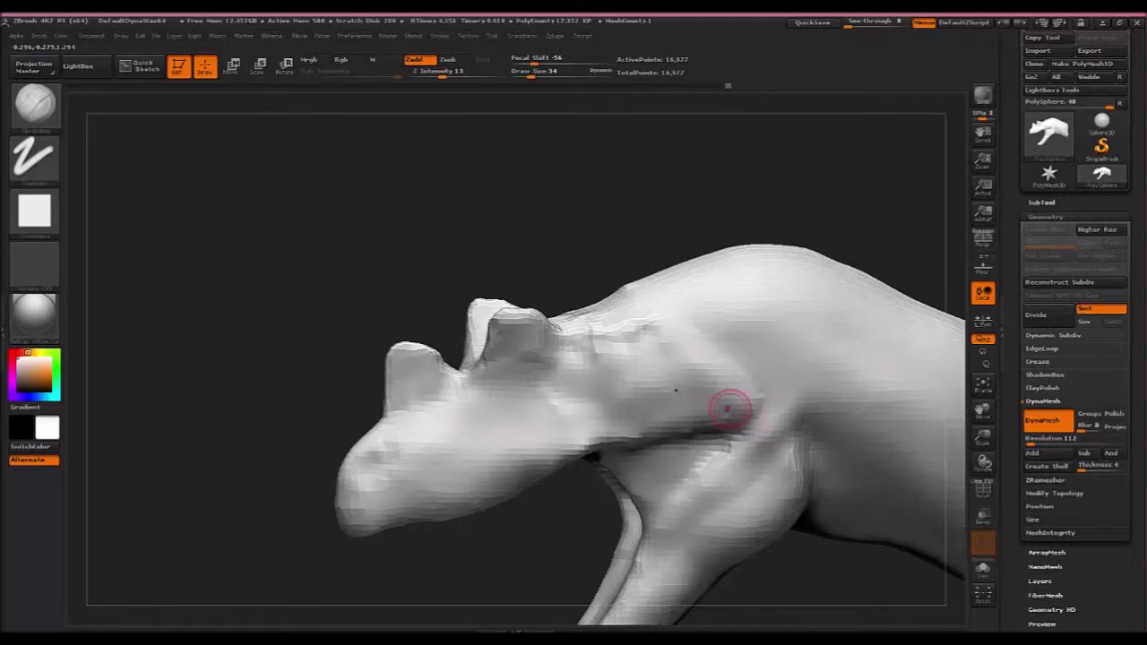
{"action": "mouse_move", "coordinate": [767, 403]}
{"action": "left_mouse_down"}
{"action": "mouse_move", "coordinate": [770, 420]}
{"action": "mouse_move", "coordinate": [743, 455]}
{"action": "mouse_move", "coordinate": [799, 384]}
{"action": "mouse_move", "coordinate": [717, 404]}
{"action": "mouse_move", "coordinate": [744, 399]}
{"action": "left_mouse_up"}
Add clay to the neck area just behind the jaw joint with ClayBuildup.
{"action": "right_click_drag", "start_coordinate": [856, 420], "coordinate": [800, 463], "text": "ctrl"}
{"action": "right_click_drag", "start_coordinate": [799, 464], "coordinate": [642, 464], "text": "alt"}
{"action": "right_click_drag", "start_coordinate": [628, 394], "coordinate": [833, 400]}
{"action": "left_click_drag", "start_coordinate": [631, 439], "coordinate": [571, 413]}
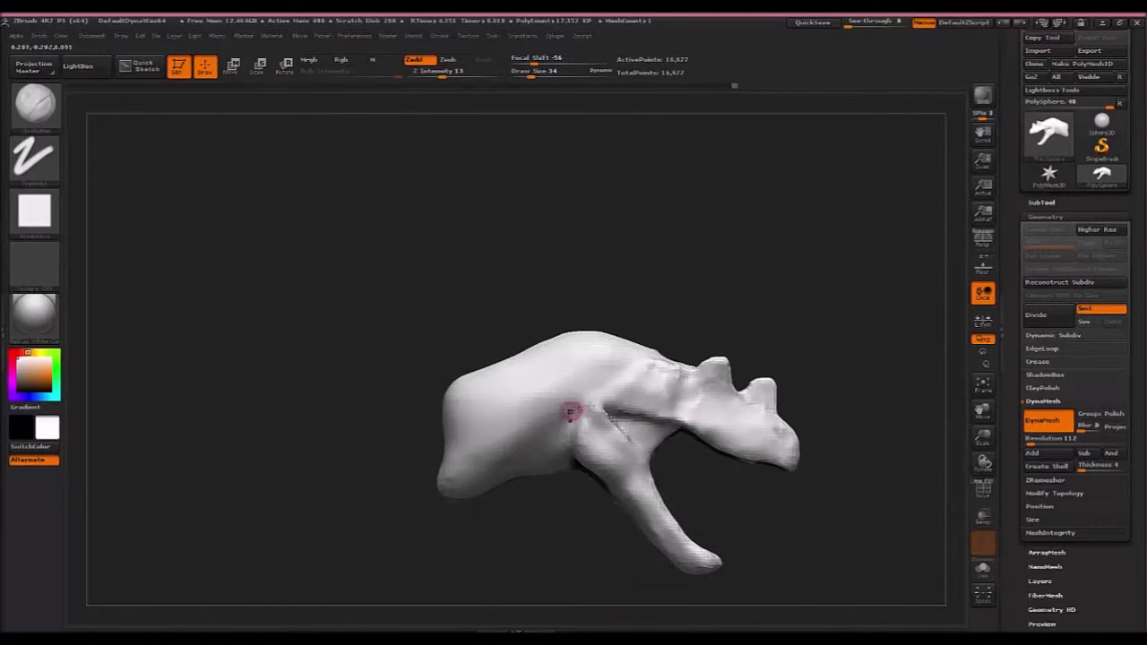
{"action": "mouse_move", "coordinate": [742, 491]}
{"action": "left_mouse_down"}
{"action": "mouse_move", "coordinate": [768, 512]}
{"action": "mouse_move", "coordinate": [669, 448]}
{"action": "mouse_move", "coordinate": [724, 525]}
{"action": "mouse_move", "coordinate": [610, 388]}
{"action": "mouse_move", "coordinate": [672, 436]}
{"action": "mouse_move", "coordinate": [720, 451]}
{"action": "left_mouse_up"}
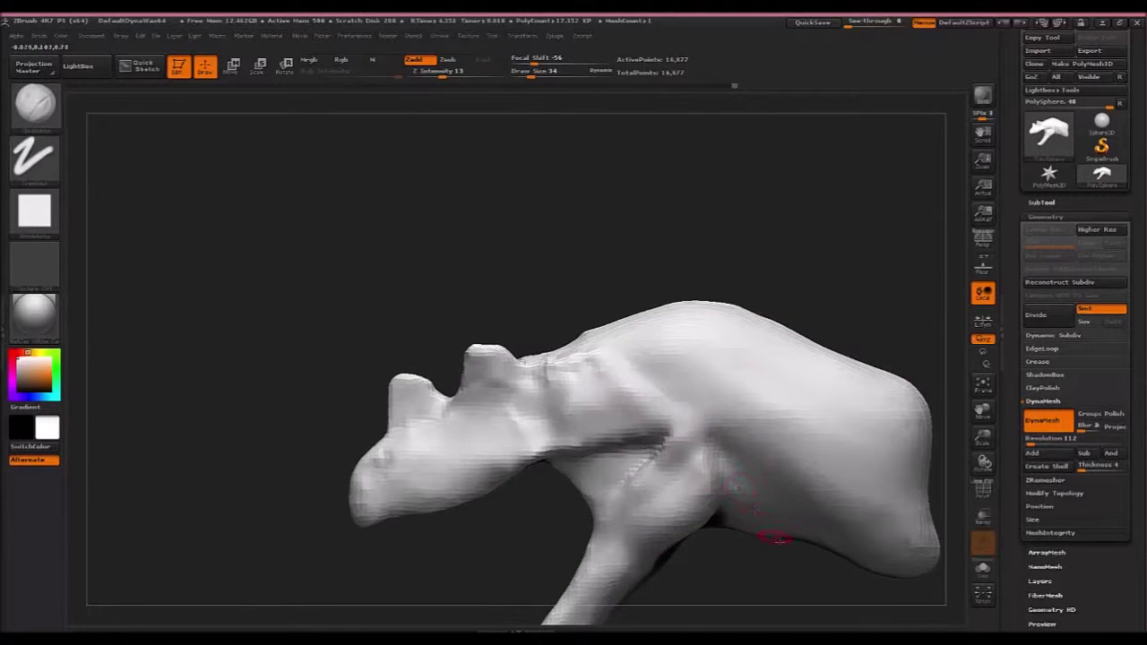
{"action": "mouse_move", "coordinate": [783, 545]}
{"action": "left_mouse_down"}
{"action": "mouse_move", "coordinate": [628, 595]}
{"action": "mouse_move", "coordinate": [713, 485]}
{"action": "left_mouse_up"}
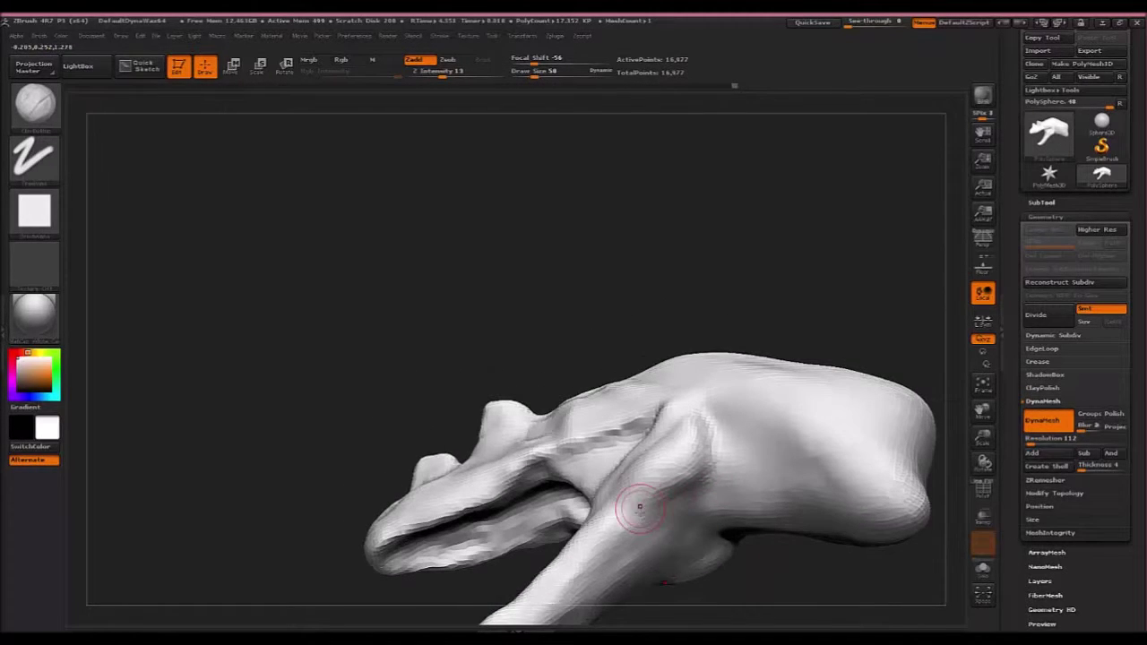
Build up the jaw muscle at the rear of the lower jaw and smooth it into the neck.
{"action": "mouse_move", "coordinate": [640, 507]}
{"action": "left_mouse_down"}
{"action": "mouse_move", "coordinate": [692, 468]}
{"action": "mouse_move", "coordinate": [717, 475]}
{"action": "left_mouse_up"}
{"action": "left_click_drag", "start_coordinate": [780, 565], "coordinate": [717, 573]}
{"action": "mouse_move", "coordinate": [677, 475]}
{"action": "left_mouse_down"}
{"action": "mouse_move", "coordinate": [709, 487]}
{"action": "mouse_move", "coordinate": [672, 522]}
{"action": "mouse_move", "coordinate": [677, 478]}
{"action": "mouse_move", "coordinate": [632, 518]}
{"action": "mouse_move", "coordinate": [657, 497]}
{"action": "mouse_move", "coordinate": [658, 539]}
{"action": "left_mouse_up"}
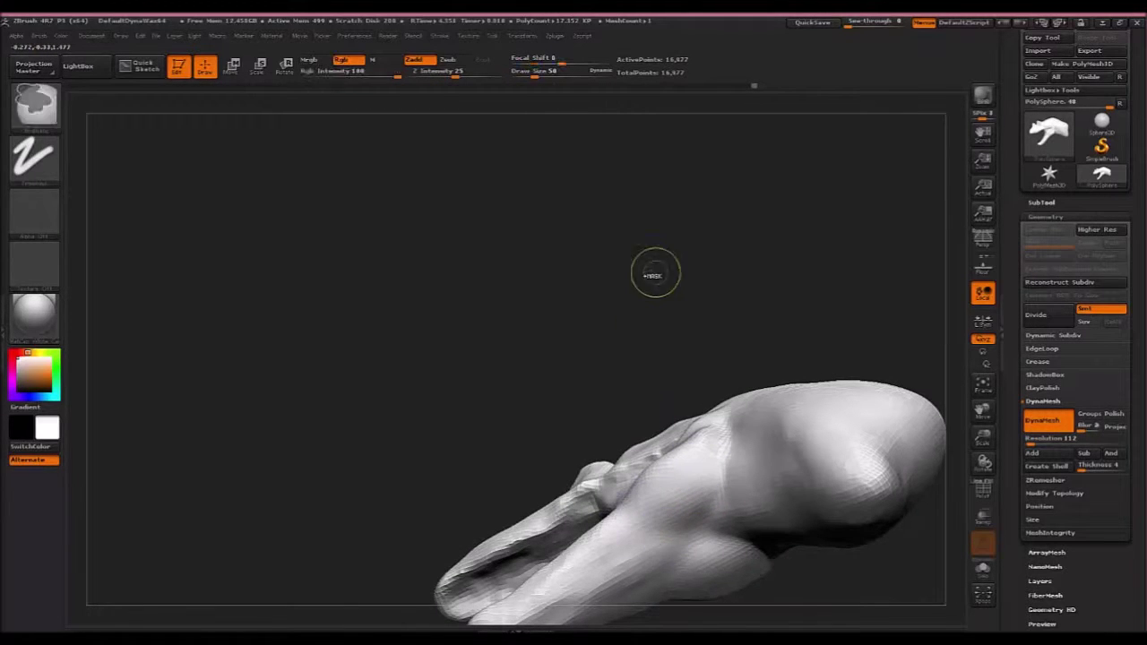
{"action": "left_click_drag", "start_coordinate": [623, 280], "coordinate": [557, 459]}
{"action": "left_click_drag", "start_coordinate": [683, 460], "coordinate": [706, 508], "text": "shift"}
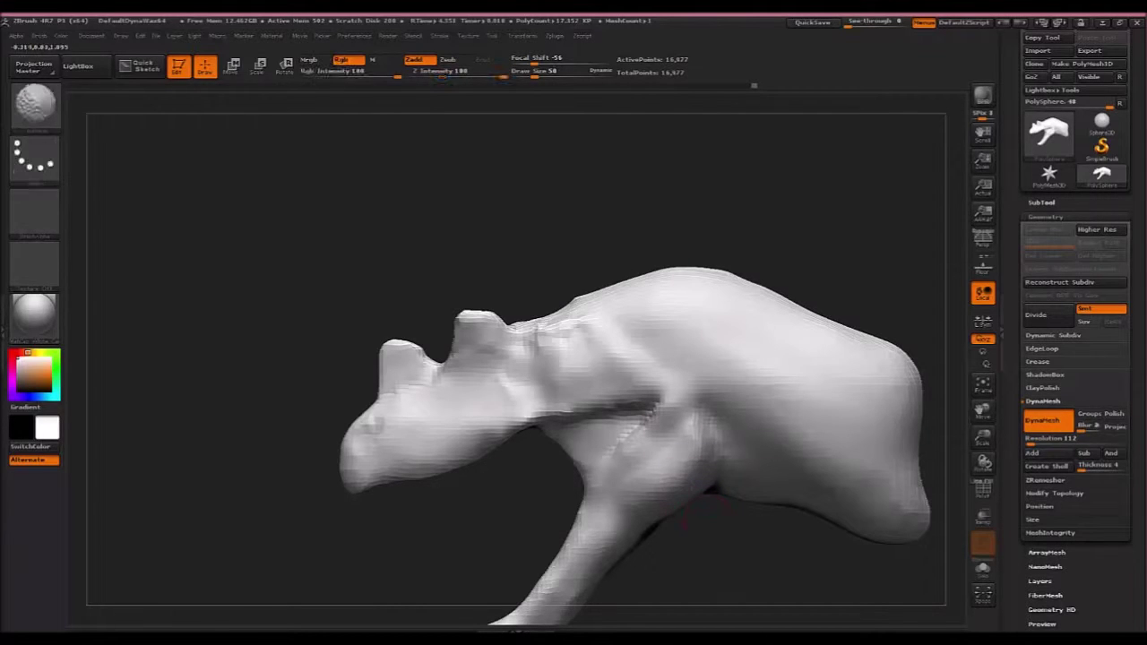
{"action": "mouse_move", "coordinate": [696, 447]}
{"action": "left_mouse_down", "text": "shift"}
{"action": "mouse_move", "coordinate": [674, 474]}
{"action": "mouse_move", "coordinate": [619, 494]}
{"action": "left_mouse_up", "text": "shift"}
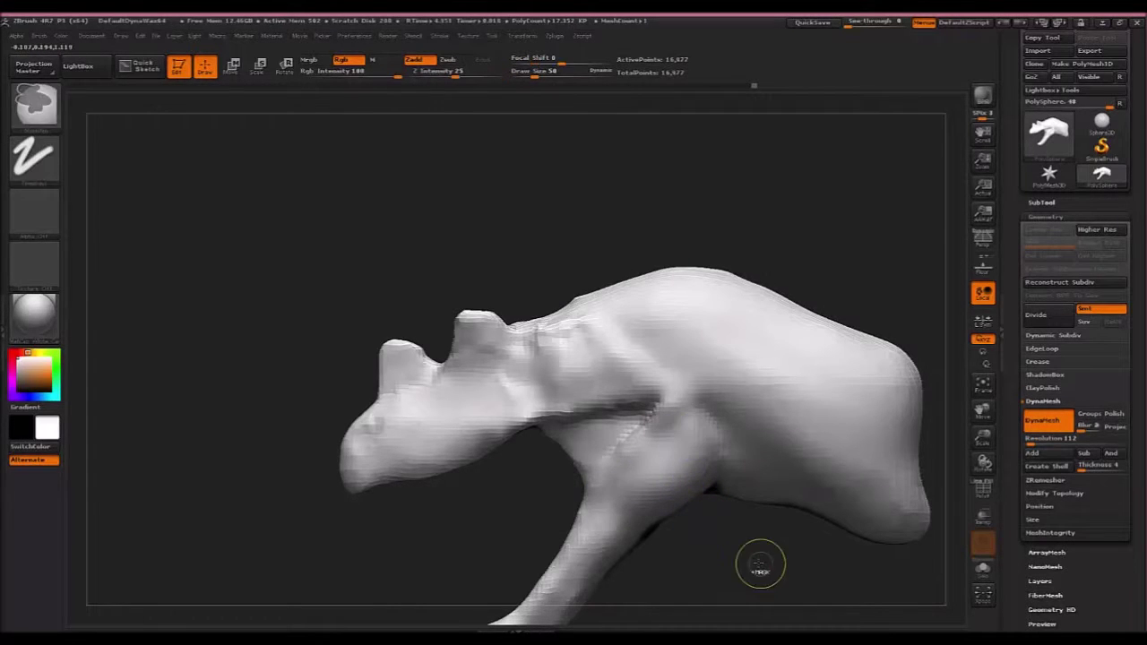
Examine the overall form of the head, lower jaw and neck with ClayBuildup active.
{"action": "right_click_drag", "start_coordinate": [761, 566], "coordinate": [690, 545], "text": "ctrl"}
{"action": "mouse_move", "coordinate": [689, 545]}
{"action": "left_mouse_down"}
{"action": "mouse_move", "coordinate": [760, 522]}
{"action": "mouse_move", "coordinate": [681, 529]}
{"action": "mouse_move", "coordinate": [744, 527]}
{"action": "mouse_move", "coordinate": [716, 531]}
{"action": "mouse_move", "coordinate": [794, 489]}
{"action": "left_mouse_up"}
{"action": "mouse_move", "coordinate": [794, 506]}
{"action": "right_mouse_down", "text": "ctrl"}
{"action": "mouse_move", "coordinate": [788, 523]}
{"action": "mouse_move", "coordinate": [823, 551]}
{"action": "right_mouse_up", "text": "ctrl"}
{"action": "key", "text": "b"}
{"action": "key", "text": "c"}
{"action": "key", "text": "b"}
{"action": "left_click_drag", "start_coordinate": [822, 552], "coordinate": [850, 573], "text": "alt"}
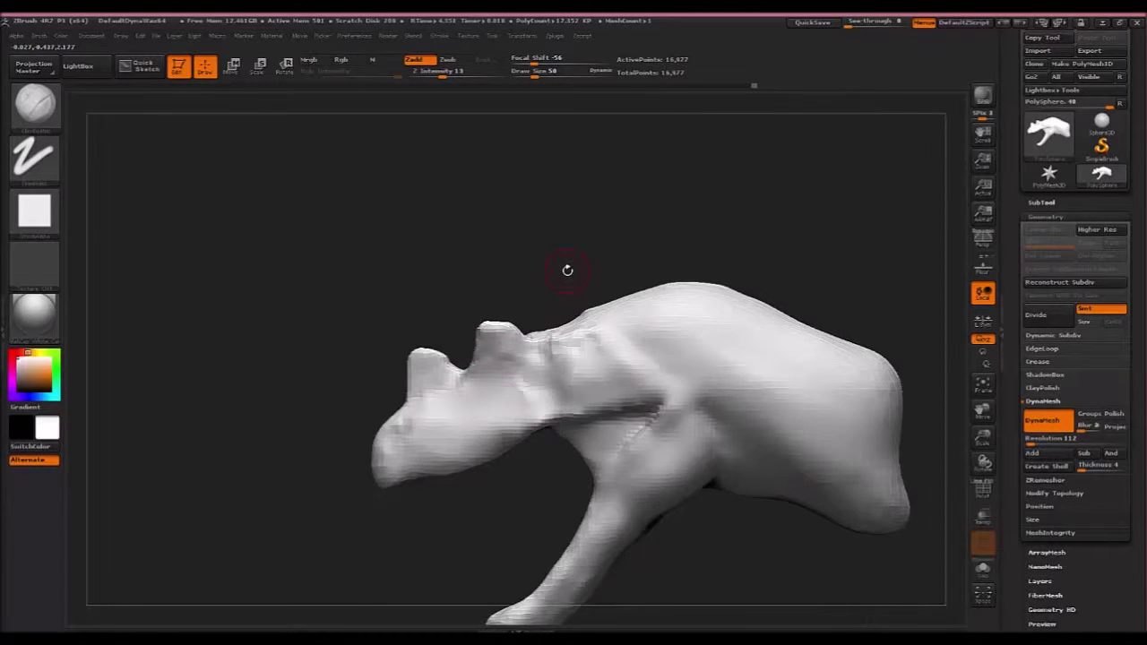
{"action": "mouse_move", "coordinate": [534, 247]}
{"action": "left_mouse_down"}
{"action": "mouse_move", "coordinate": [651, 254]}
{"action": "mouse_move", "coordinate": [553, 236]}
{"action": "mouse_move", "coordinate": [540, 272]}
{"action": "mouse_move", "coordinate": [396, 129]}
{"action": "left_mouse_up"}
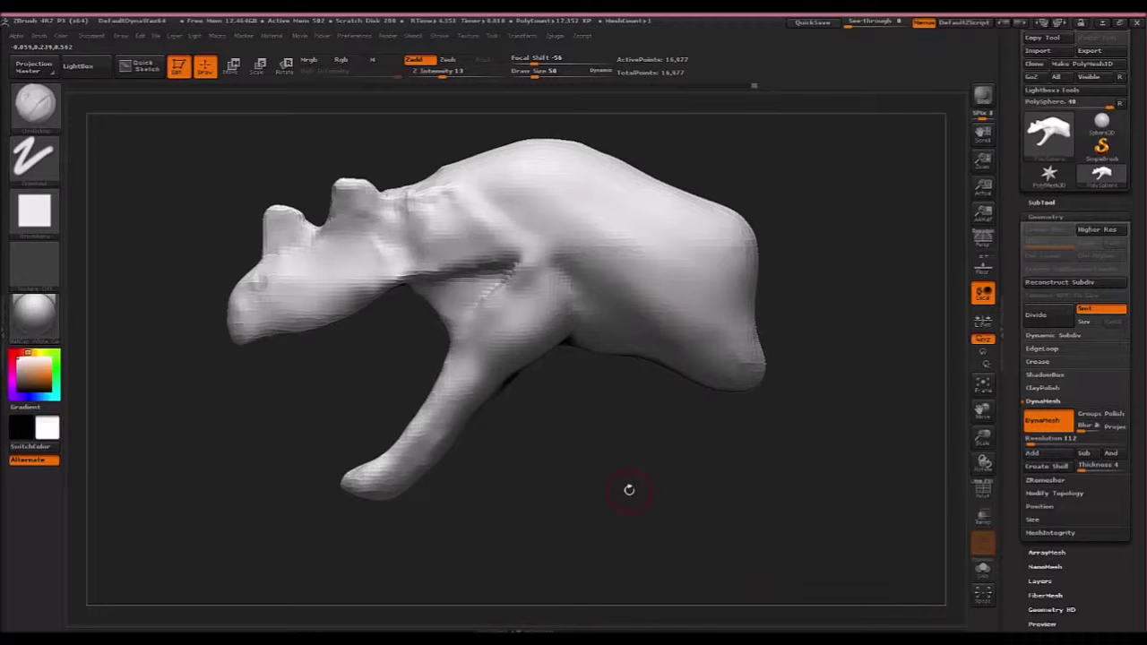
Show the skeletal reference and reshape the rear of the lower jaw to it with an enlarged Move brush.
{"action": "left_click", "coordinate": [983, 266]}
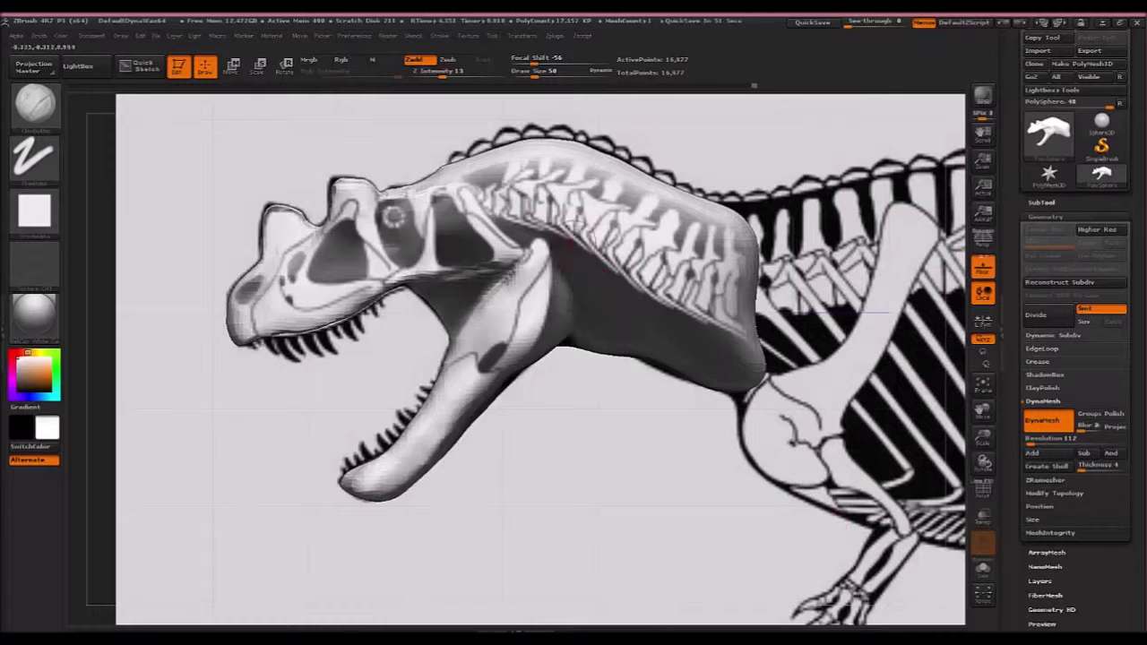
{"action": "left_click", "coordinate": [34, 103]}
{"action": "left_click", "coordinate": [315, 117]}
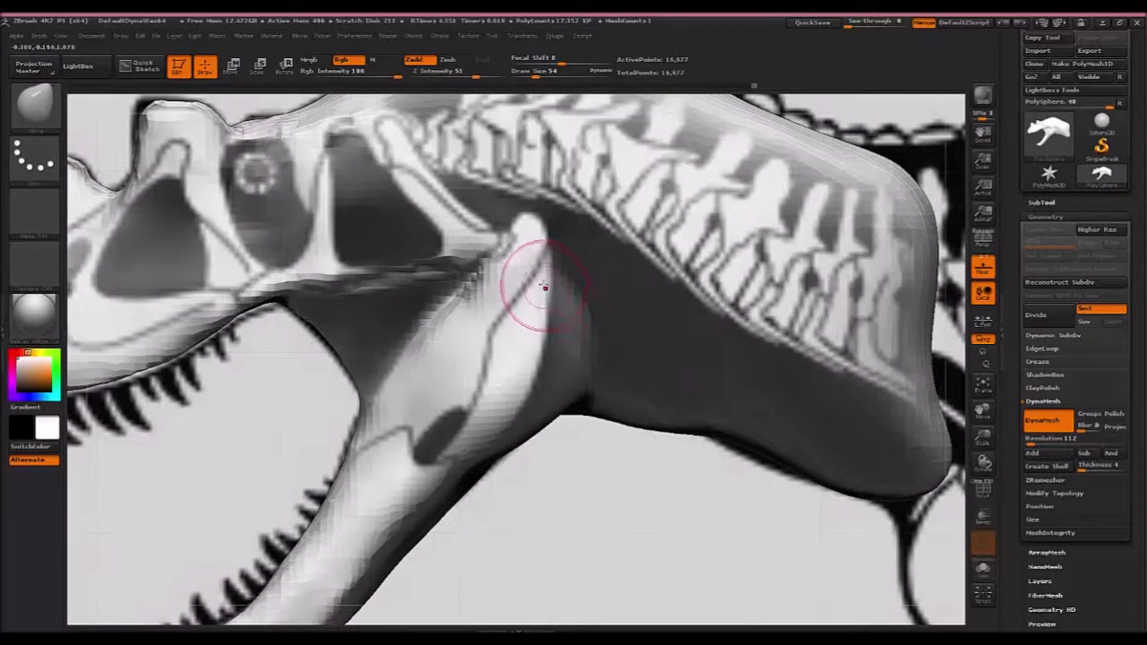
{"action": "key", "text": "bracketright"}
{"action": "key", "text": "bracketright"}
{"action": "key", "text": "bracketright"}
{"action": "key", "text": "bracketright"}
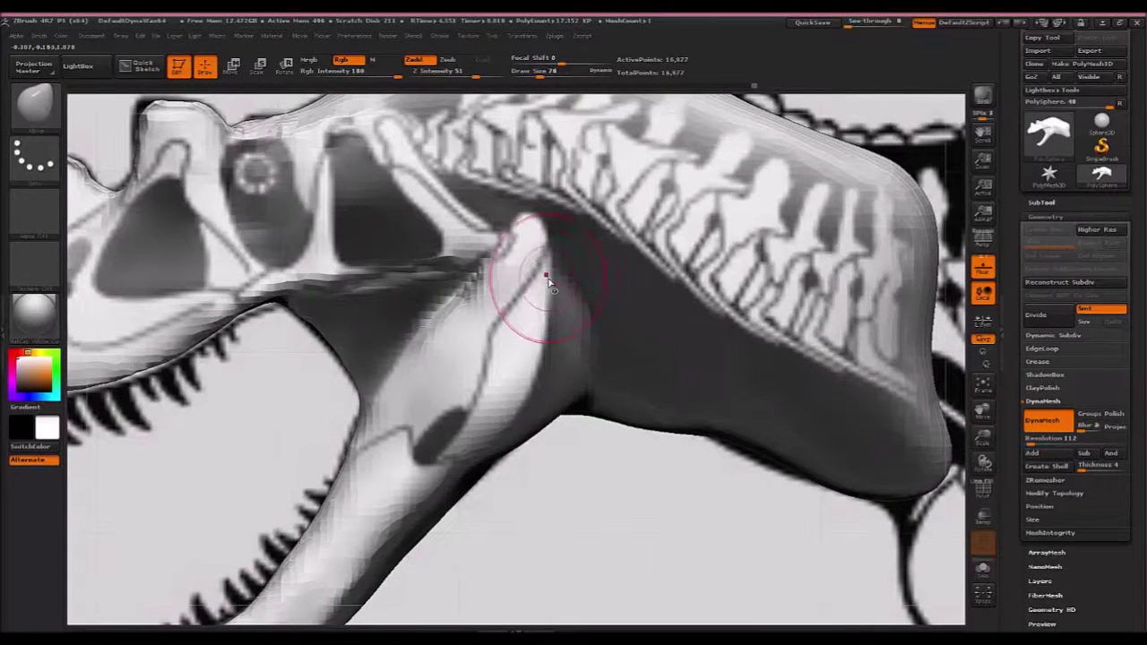
{"action": "left_click_drag", "start_coordinate": [545, 273], "coordinate": [551, 223]}
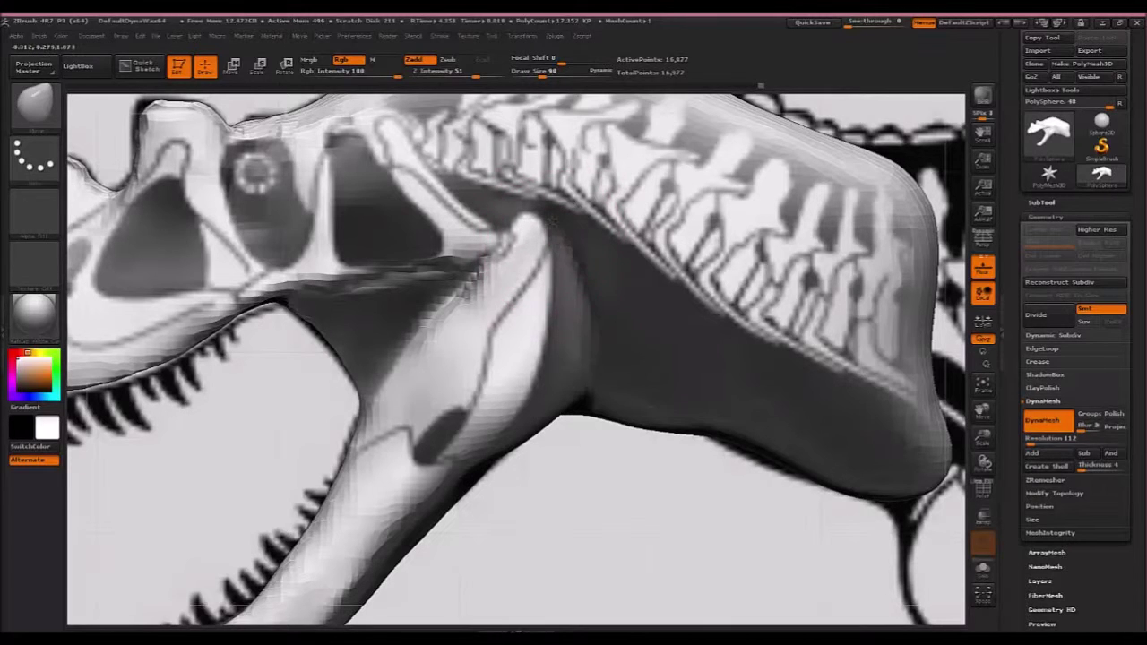
{"action": "left_click_drag", "start_coordinate": [590, 386], "coordinate": [582, 381]}
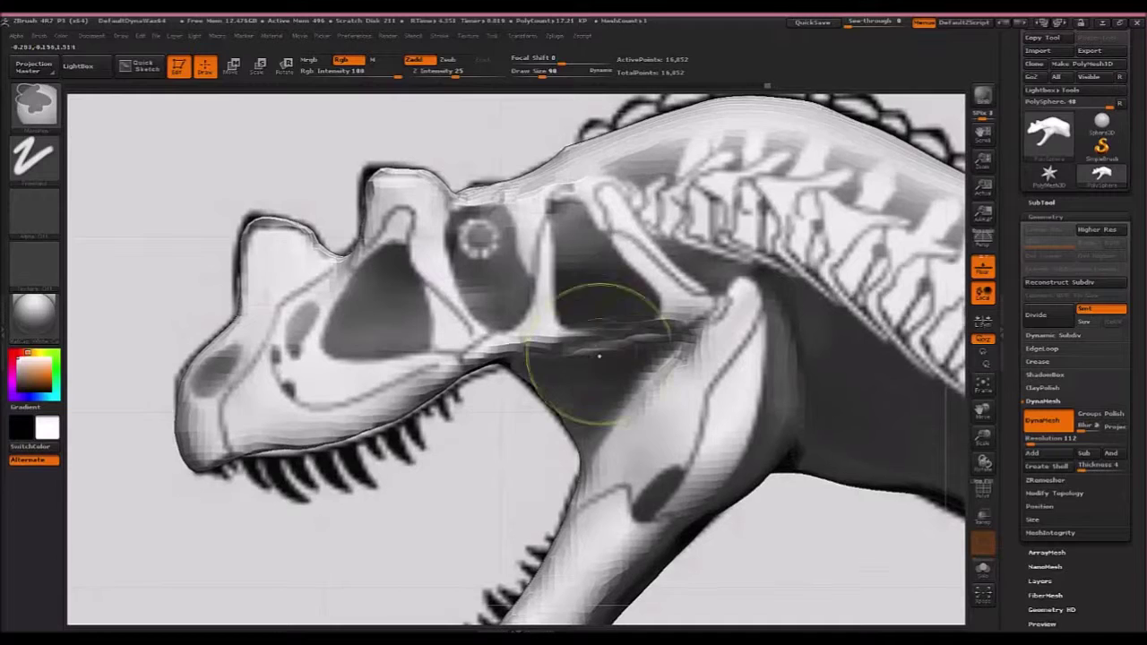
Smooth the lower edge of the cheek and adjust the upper mouth line to the skeletal reference with the Move brush.
{"action": "key", "text": "shift"}
{"action": "mouse_move", "coordinate": [597, 327]}
{"action": "left_mouse_down"}
{"action": "mouse_move", "coordinate": [685, 332]}
{"action": "mouse_move", "coordinate": [671, 332]}
{"action": "mouse_move", "coordinate": [683, 376]}
{"action": "mouse_move", "coordinate": [677, 366]}
{"action": "left_mouse_up"}
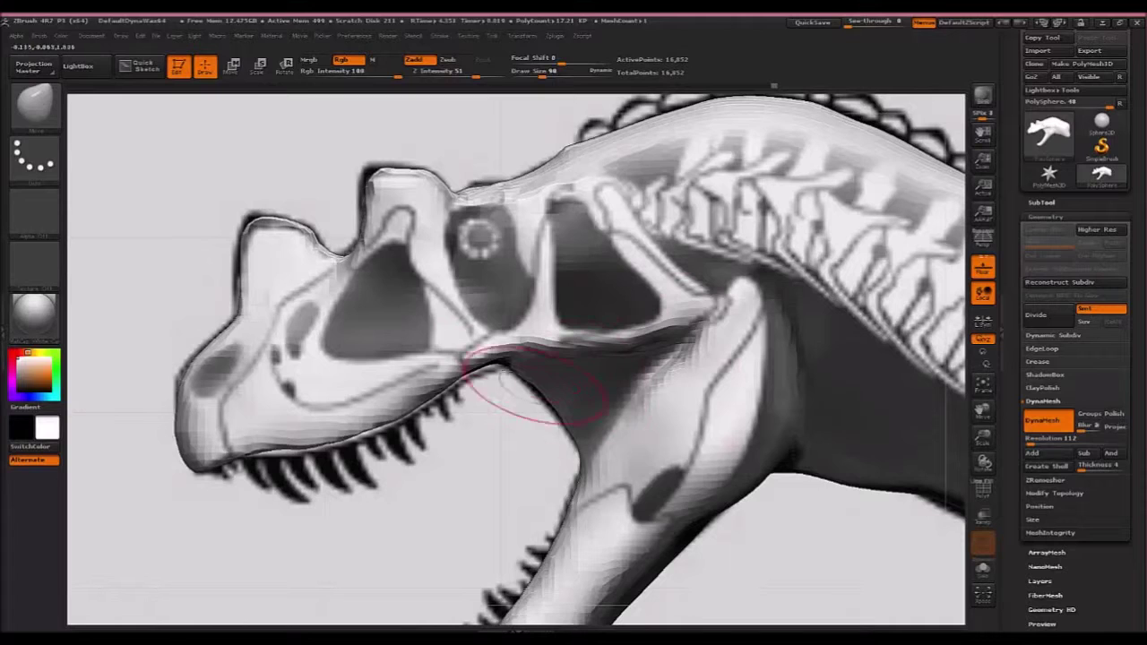
{"action": "left_click_drag", "start_coordinate": [512, 353], "coordinate": [560, 354]}
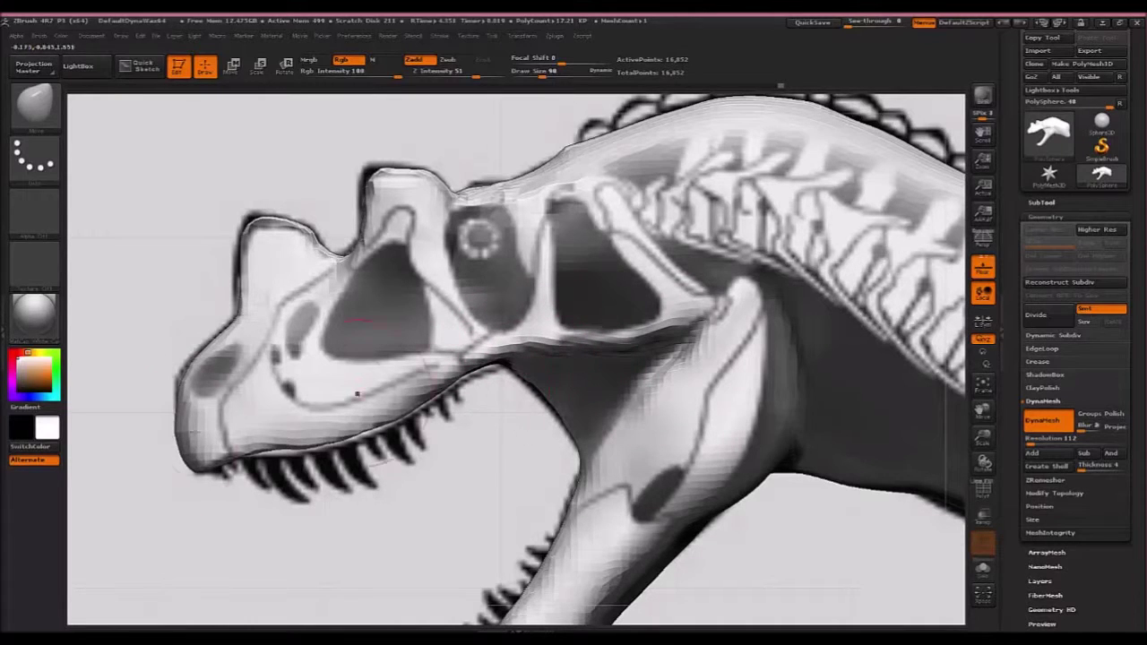
{"action": "mouse_move", "coordinate": [265, 437]}
{"action": "left_mouse_down"}
{"action": "mouse_move", "coordinate": [273, 448]}
{"action": "mouse_move", "coordinate": [330, 446]}
{"action": "mouse_move", "coordinate": [389, 428]}
{"action": "left_mouse_up"}
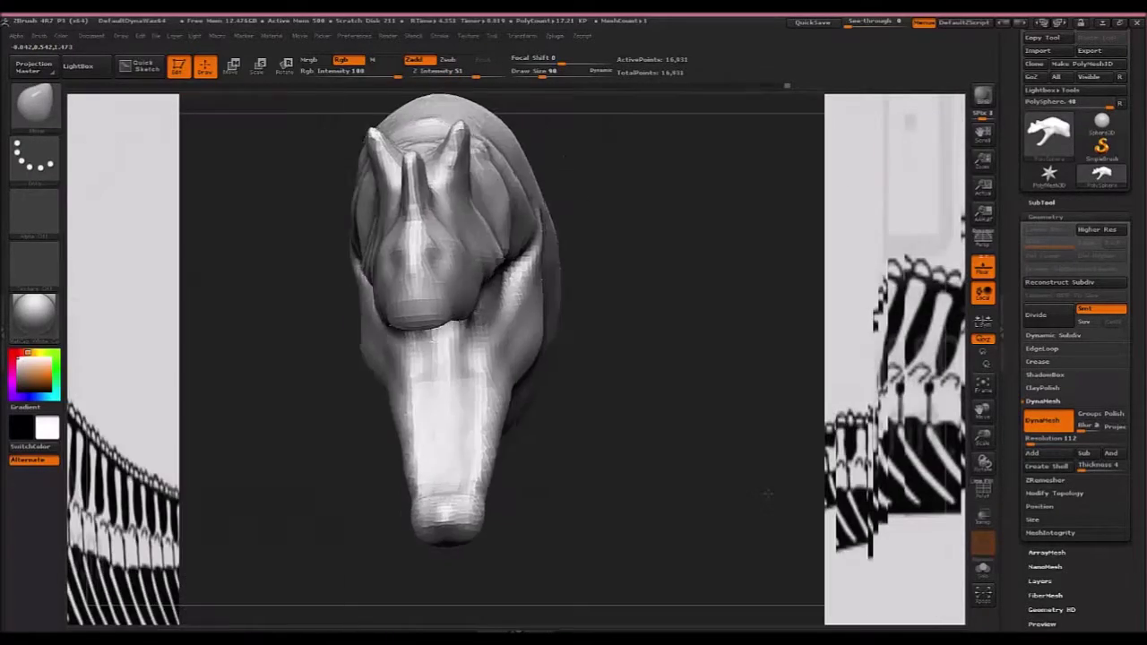
Adjust the cheek area above the lower jaw with the Move brush and hide the skeletal reference.
{"action": "mouse_move", "coordinate": [807, 417]}
{"action": "left_mouse_down"}
{"action": "mouse_move", "coordinate": [762, 405]}
{"action": "mouse_move", "coordinate": [801, 415]}
{"action": "left_mouse_up"}
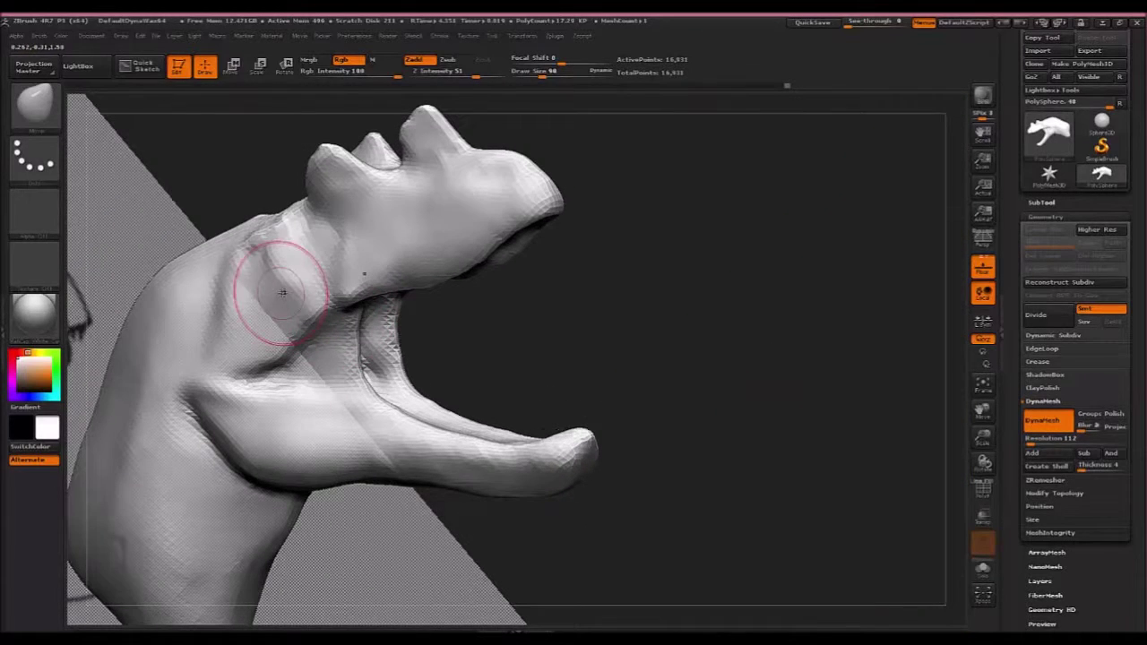
{"action": "left_click_drag", "start_coordinate": [281, 291], "coordinate": [345, 290]}
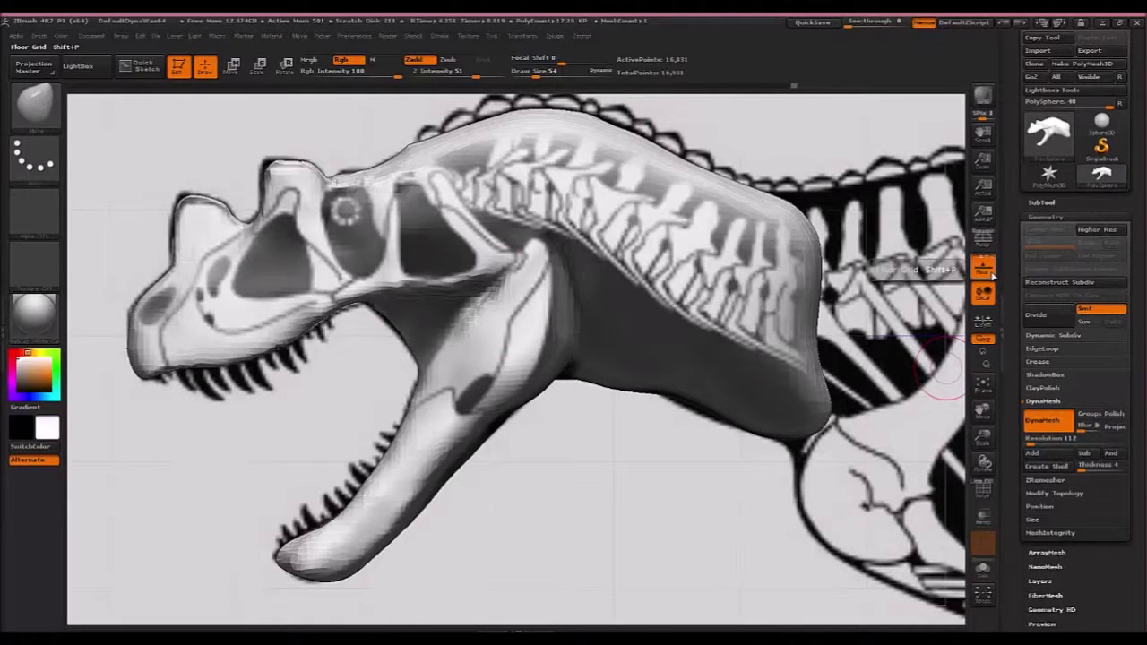
{"action": "left_click", "coordinate": [986, 269]}
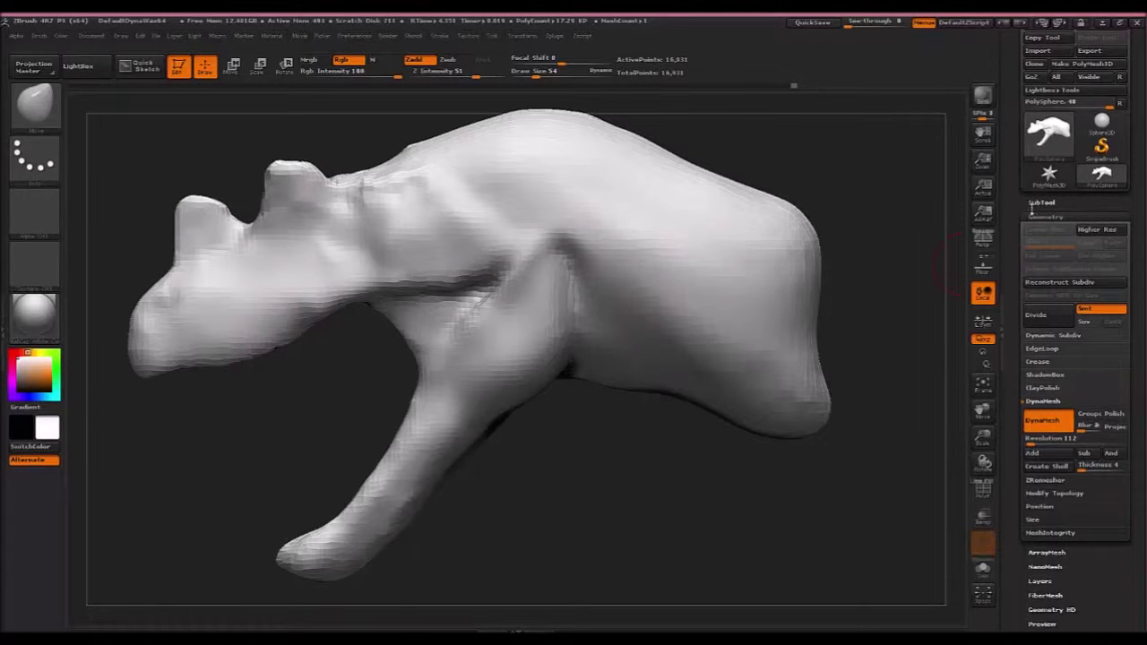
Remesh the head with ZRemesher at a target polygons count of 5 and turn DynaMesh off.
{"action": "scroll", "coordinate": [1045, 441], "scroll_direction": "down", "scroll_amount": 5}
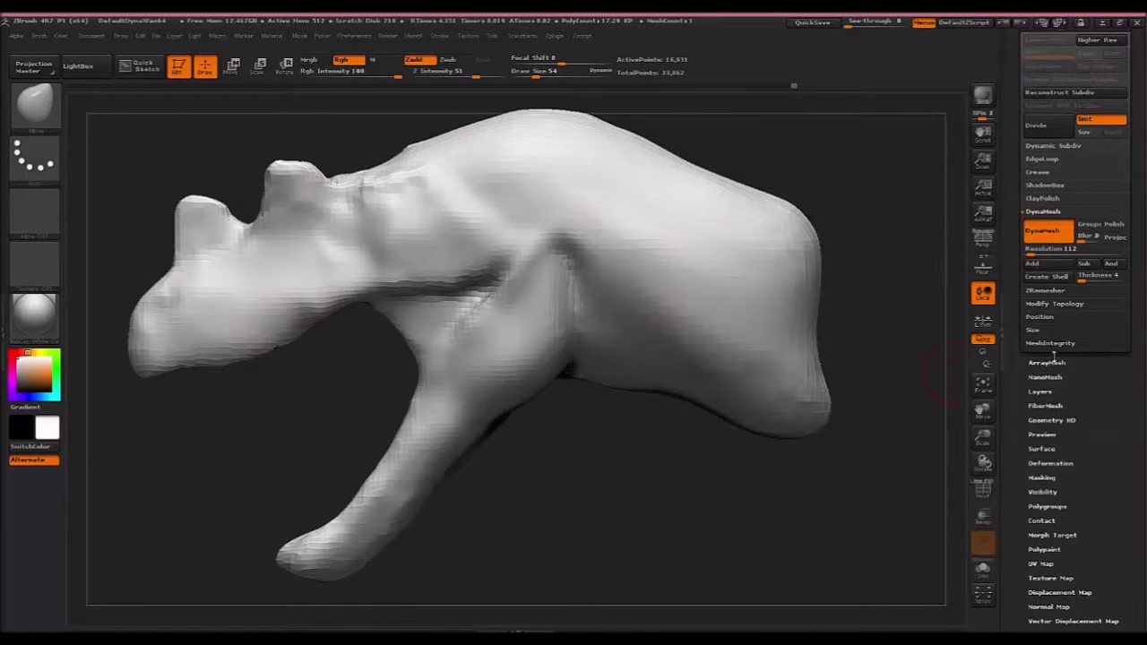
{"action": "left_click", "coordinate": [1045, 291]}
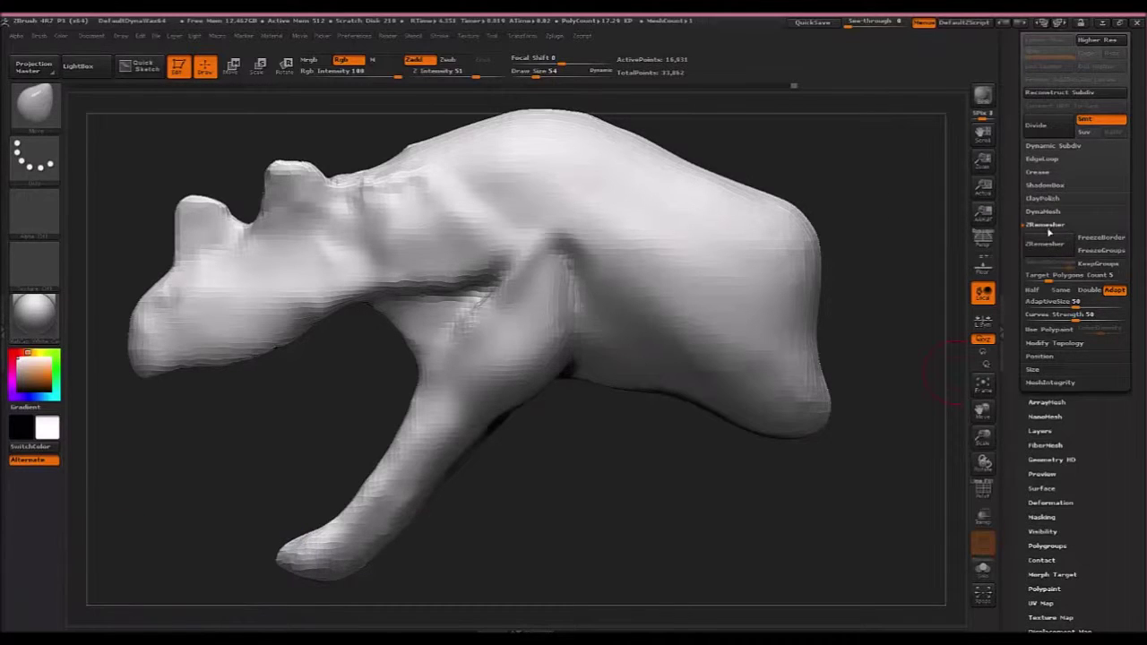
{"action": "scroll", "coordinate": [1063, 152], "scroll_direction": "up", "scroll_amount": 3}
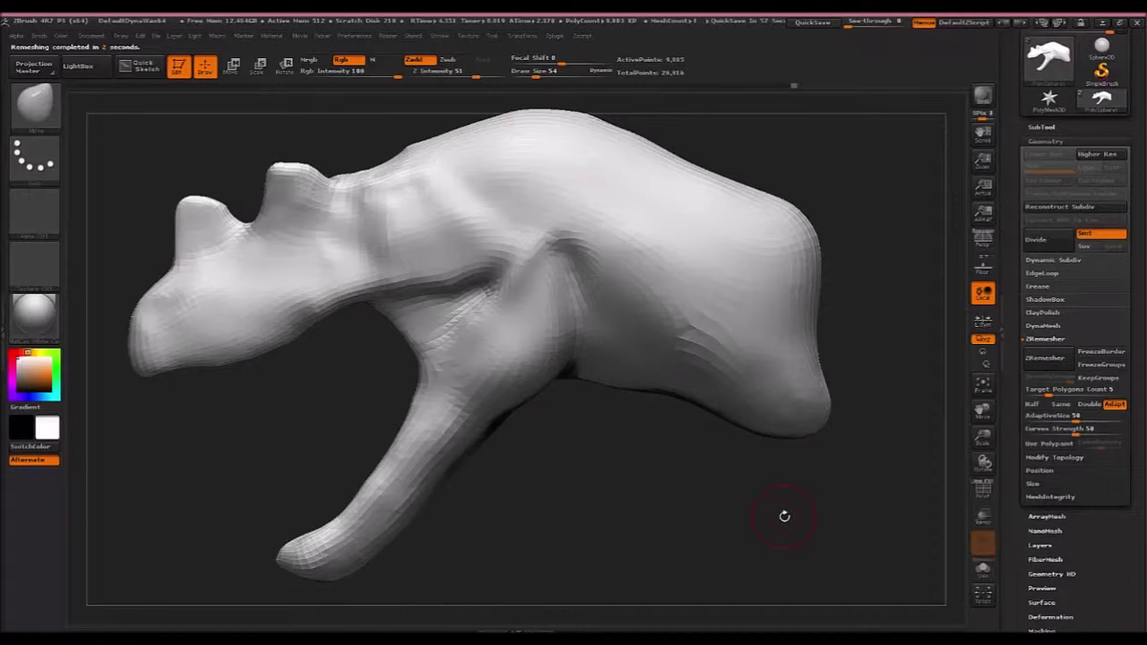
{"action": "mouse_move", "coordinate": [674, 518]}
{"action": "left_mouse_down"}
{"action": "mouse_move", "coordinate": [754, 536]}
{"action": "mouse_move", "coordinate": [769, 520]}
{"action": "mouse_move", "coordinate": [671, 537]}
{"action": "left_mouse_up"}
{"action": "left_click", "coordinate": [1042, 326]}
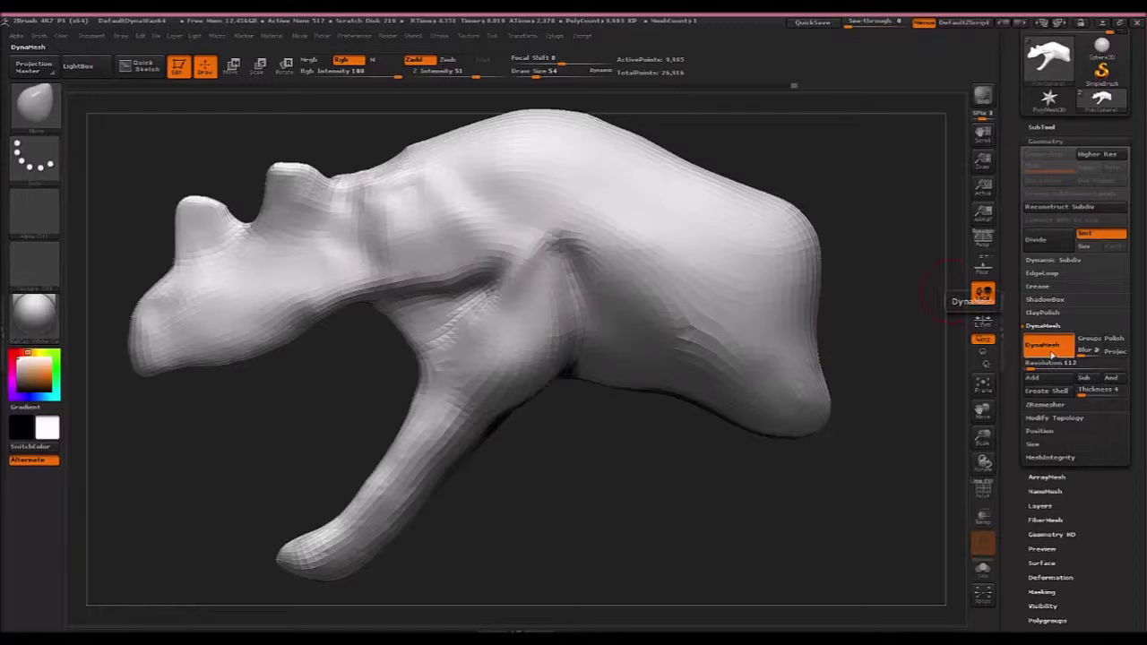
{"action": "left_click", "coordinate": [1049, 345]}
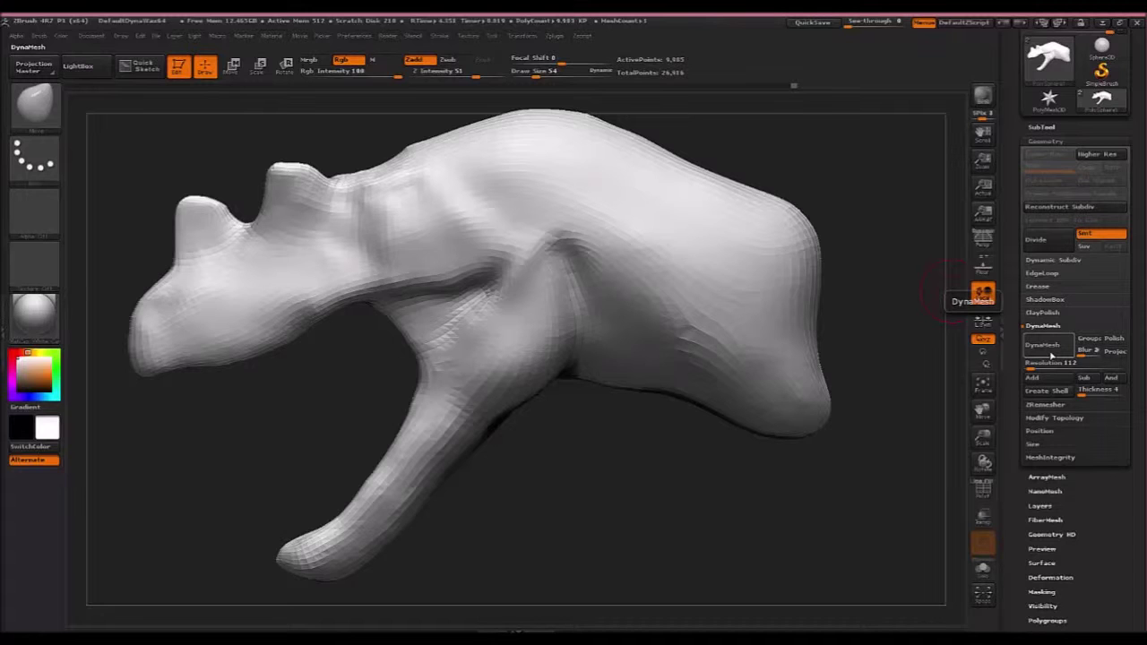
Divide the remeshed head three times to reach subdivision level 4, checking the form after the first division.
{"action": "left_click_drag", "start_coordinate": [707, 225], "coordinate": [590, 214]}
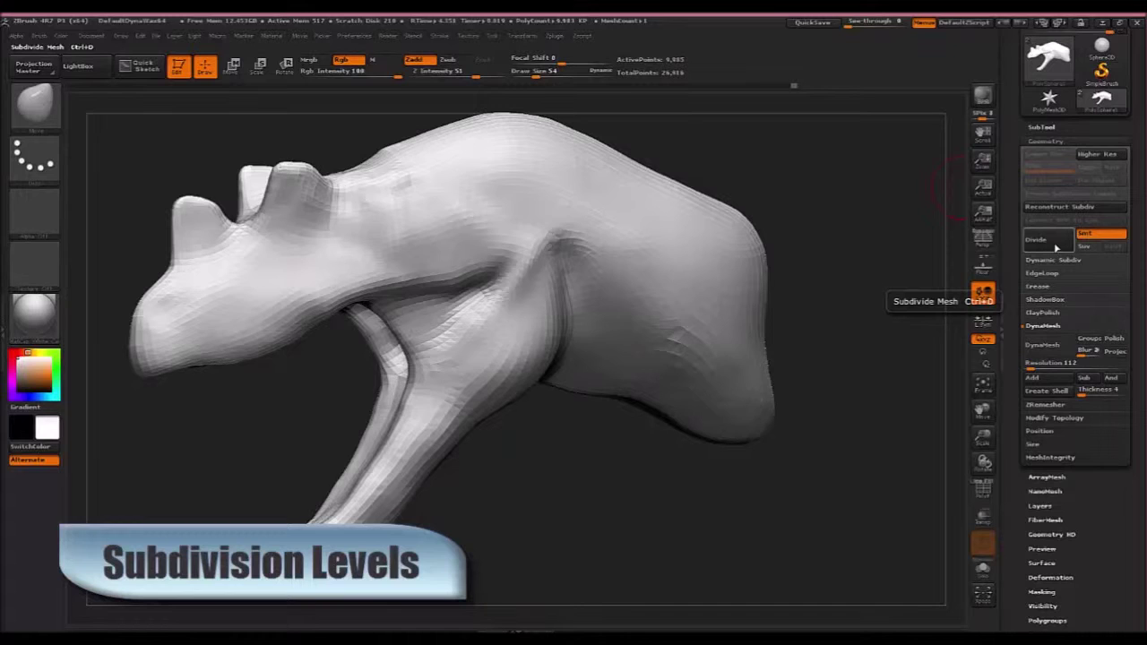
{"action": "left_click", "coordinate": [1056, 248]}
{"action": "right_click_drag", "start_coordinate": [527, 314], "coordinate": [475, 342]}
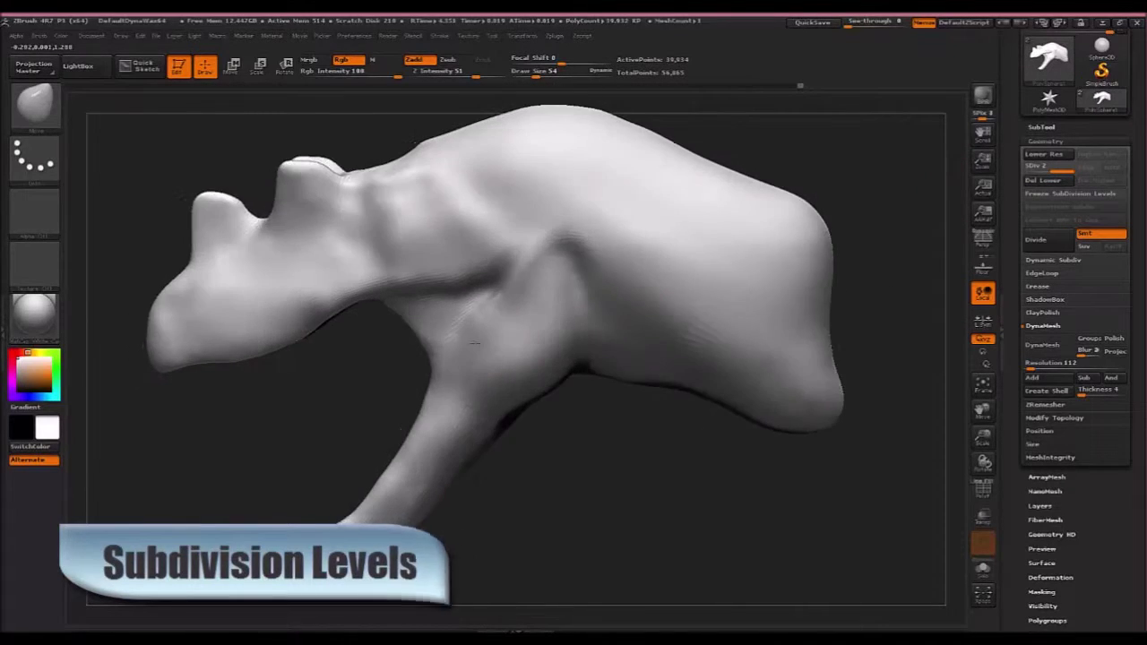
{"action": "left_click_drag", "start_coordinate": [475, 344], "coordinate": [505, 326]}
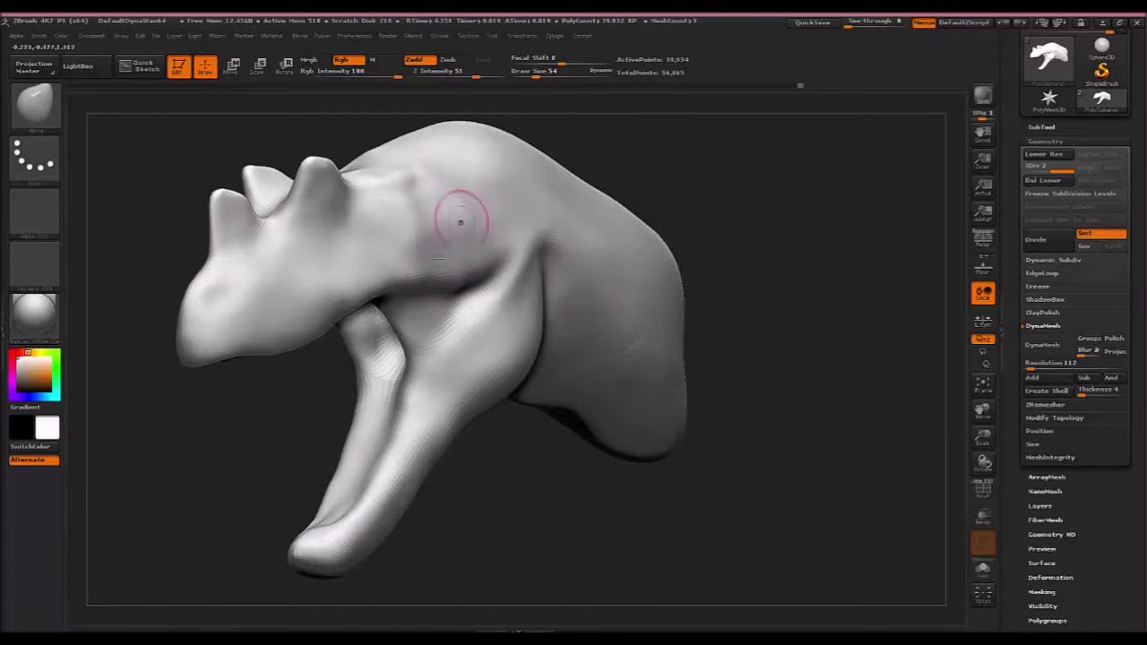
{"action": "right_click_drag", "start_coordinate": [687, 363], "coordinate": [638, 357]}
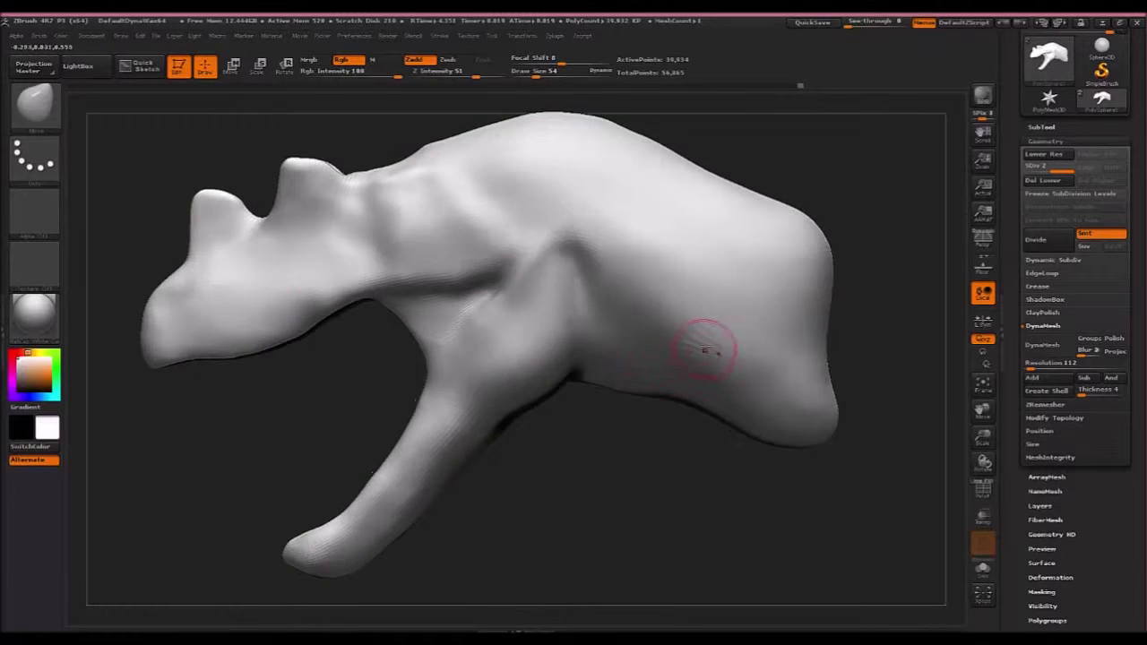
{"action": "mouse_move", "coordinate": [709, 349]}
{"action": "right_mouse_down"}
{"action": "mouse_move", "coordinate": [653, 321]}
{"action": "mouse_move", "coordinate": [698, 315]}
{"action": "right_mouse_up"}
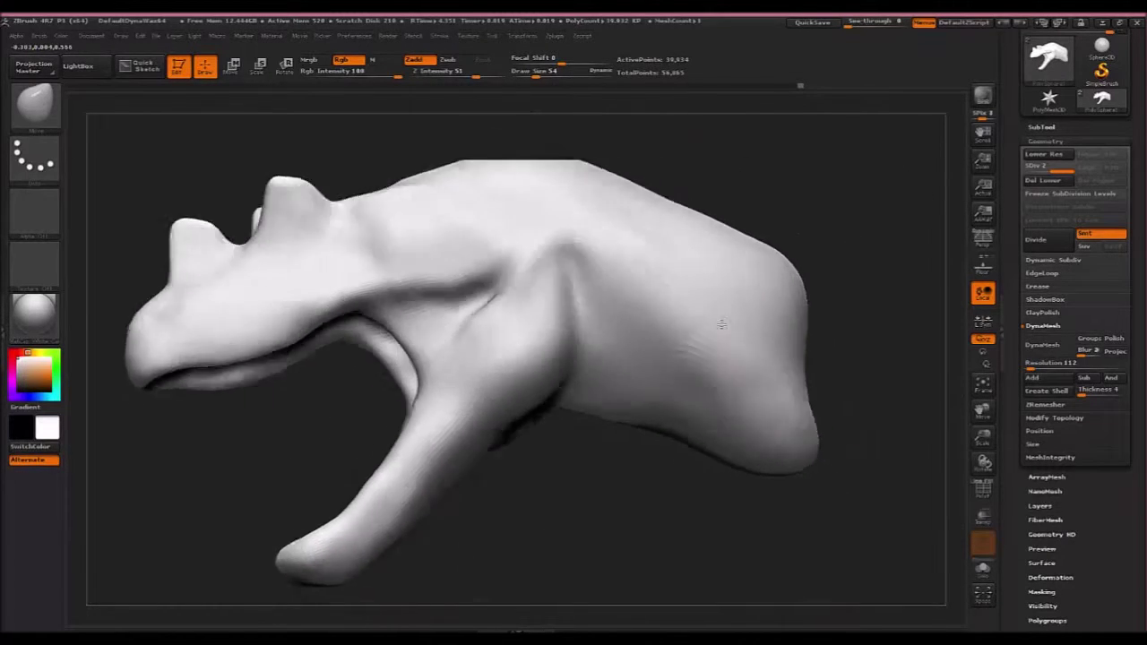
{"action": "mouse_move", "coordinate": [722, 326]}
{"action": "right_mouse_down"}
{"action": "mouse_move", "coordinate": [730, 342]}
{"action": "mouse_move", "coordinate": [722, 337]}
{"action": "right_mouse_up"}
{"action": "left_click_drag", "start_coordinate": [834, 332], "coordinate": [851, 338]}
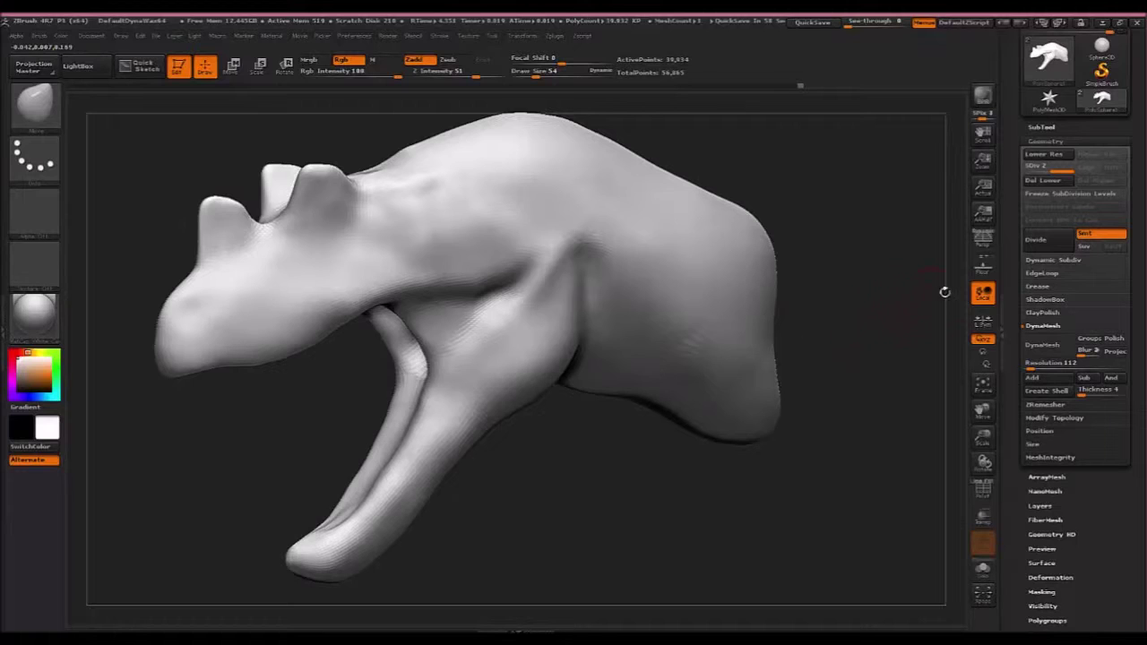
{"action": "left_click", "coordinate": [1041, 249]}
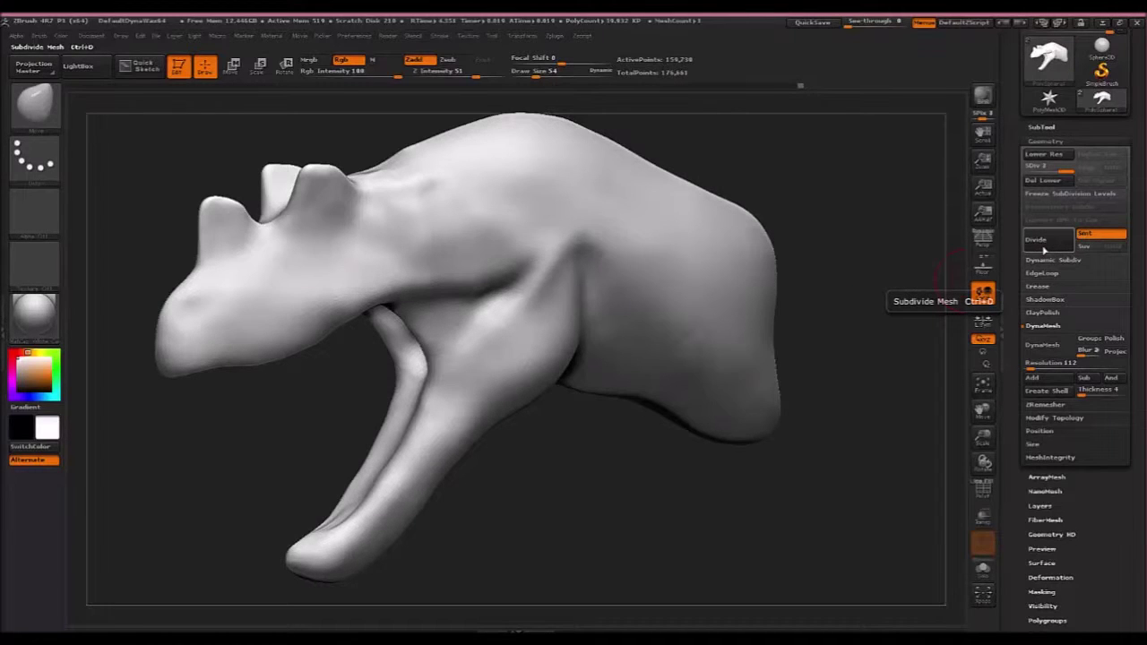
{"action": "left_click", "coordinate": [1042, 251]}
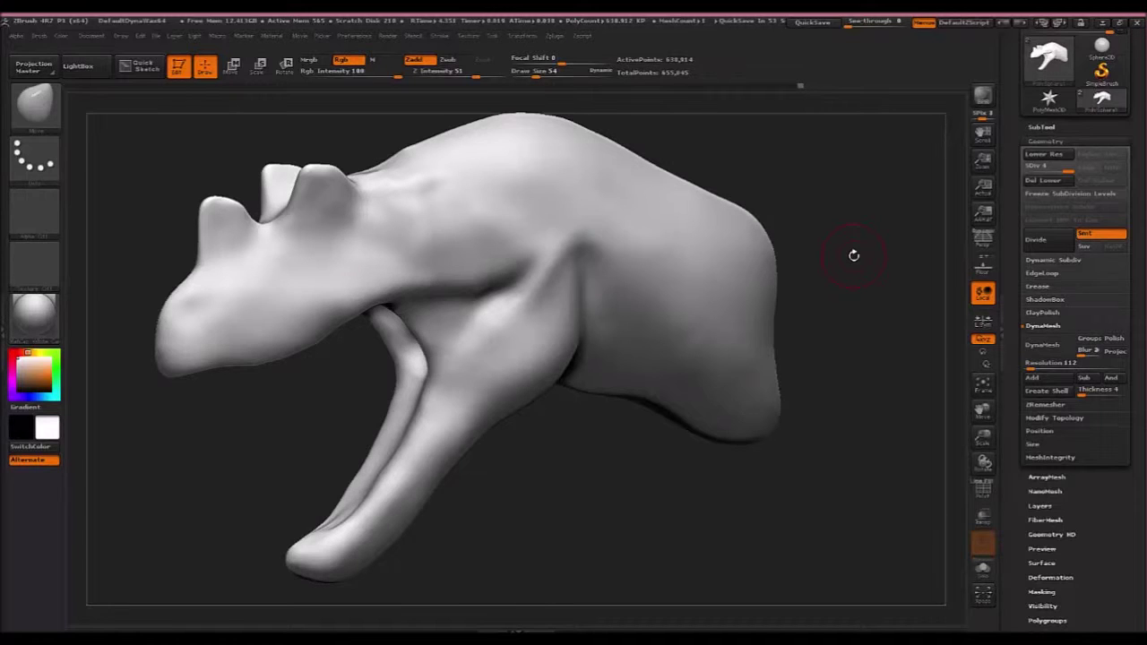
Narrow the lower jaw from the front at subdivision level 1 with an enlarged Move brush, and return to level 4.
{"action": "left_click_drag", "start_coordinate": [708, 457], "coordinate": [747, 440]}
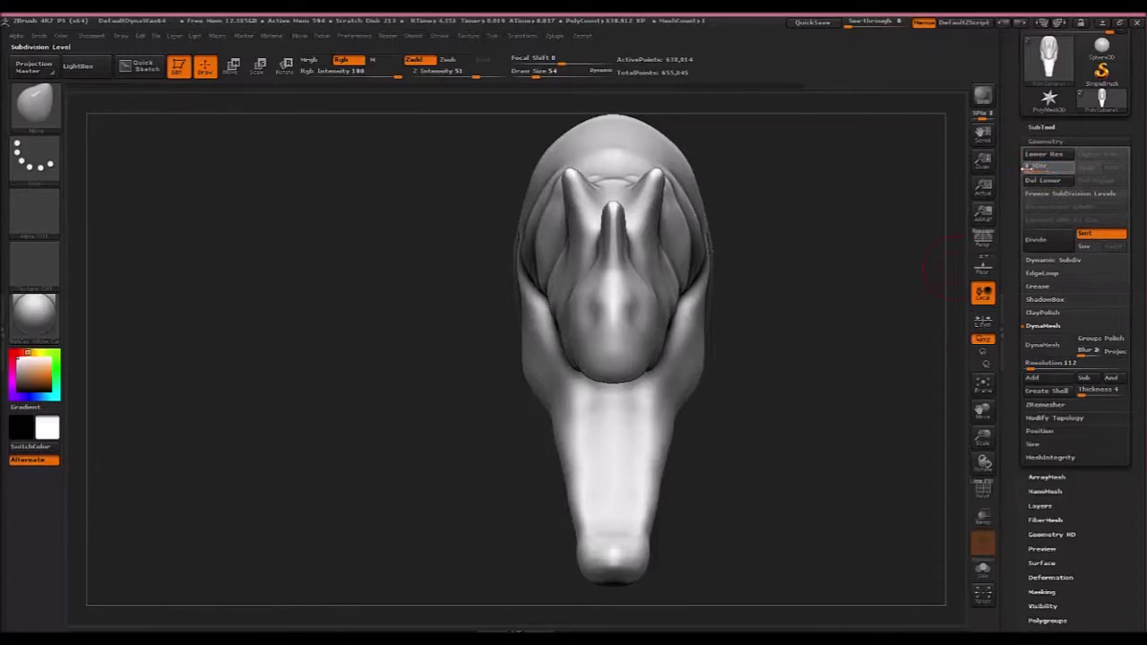
{"action": "left_click", "coordinate": [1027, 168]}
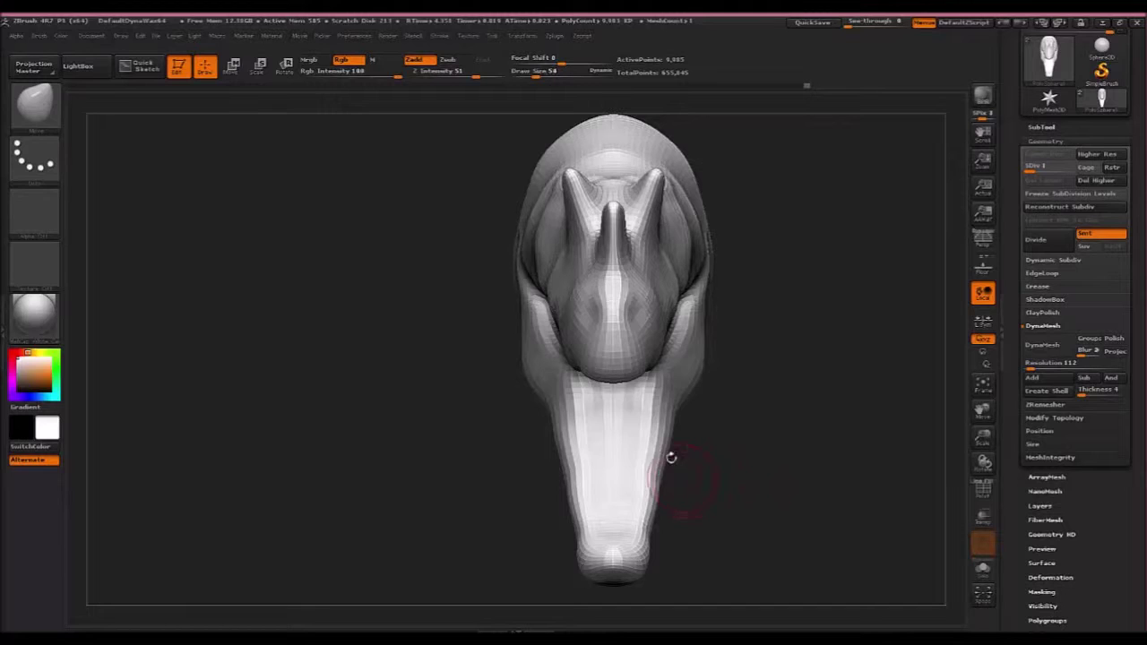
{"action": "key", "text": "bracketright"}
{"action": "key", "text": "bracketright"}
{"action": "key", "text": "bracketright"}
{"action": "key", "text": "bracketright"}
{"action": "key", "text": "bracketright"}
{"action": "key", "text": "bracketright"}
{"action": "key", "text": "bracketright"}
{"action": "key", "text": "bracketright"}
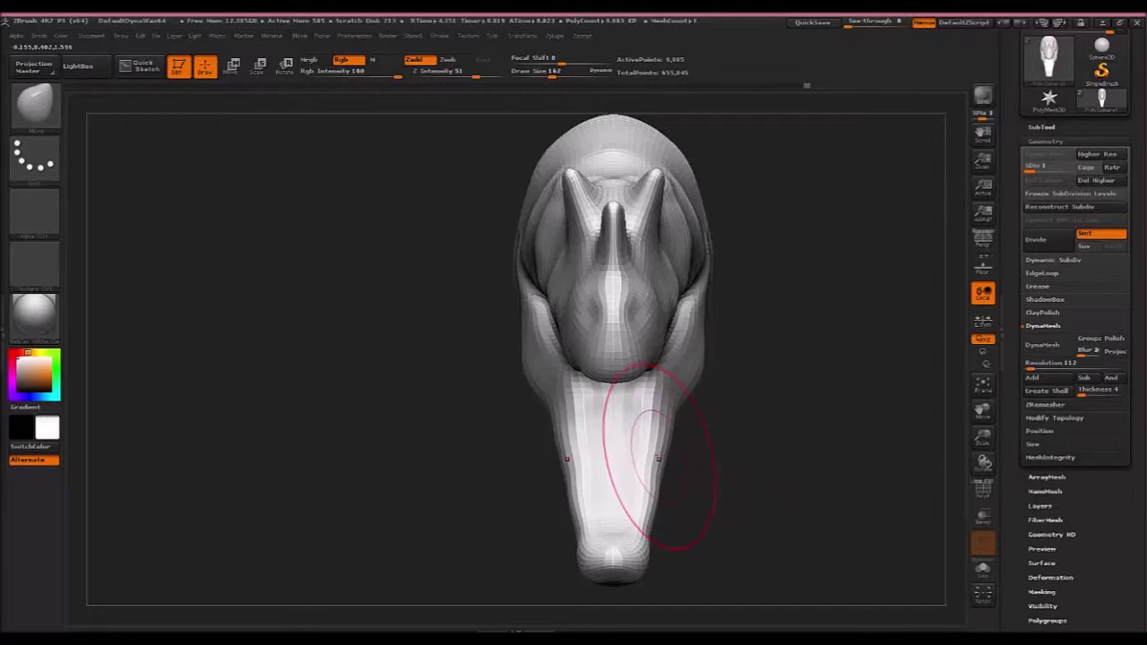
{"action": "mouse_move", "coordinate": [659, 459]}
{"action": "left_mouse_down"}
{"action": "mouse_move", "coordinate": [641, 462]}
{"action": "mouse_move", "coordinate": [629, 485]}
{"action": "left_mouse_up"}
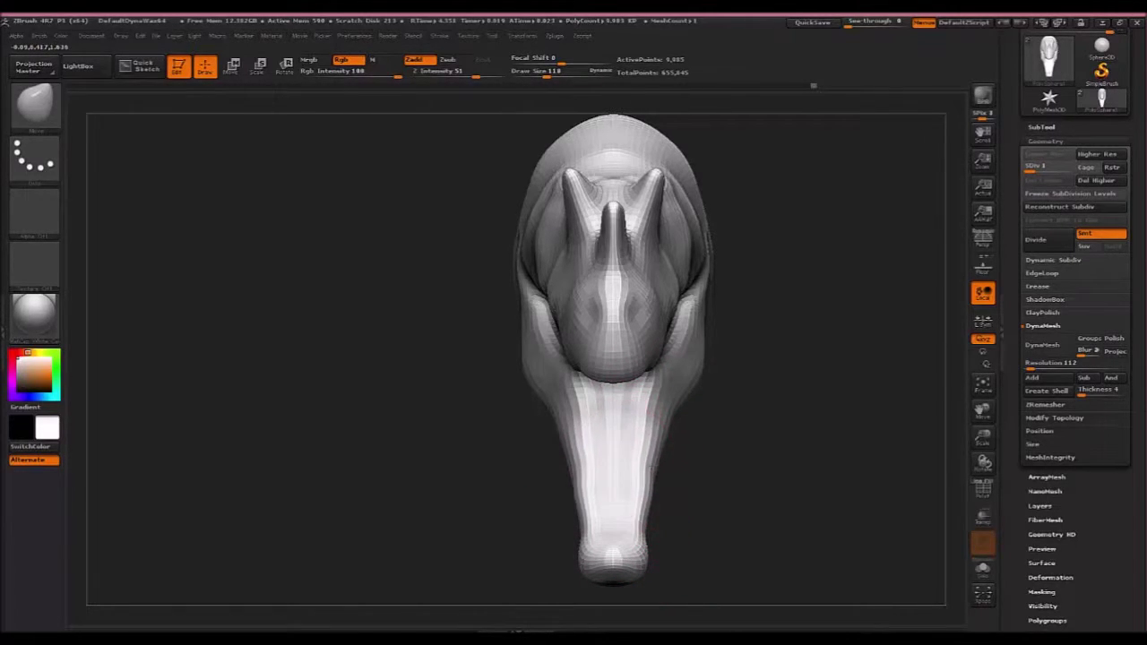
{"action": "key", "text": "d"}
{"action": "key", "text": "d"}
{"action": "key", "text": "d"}
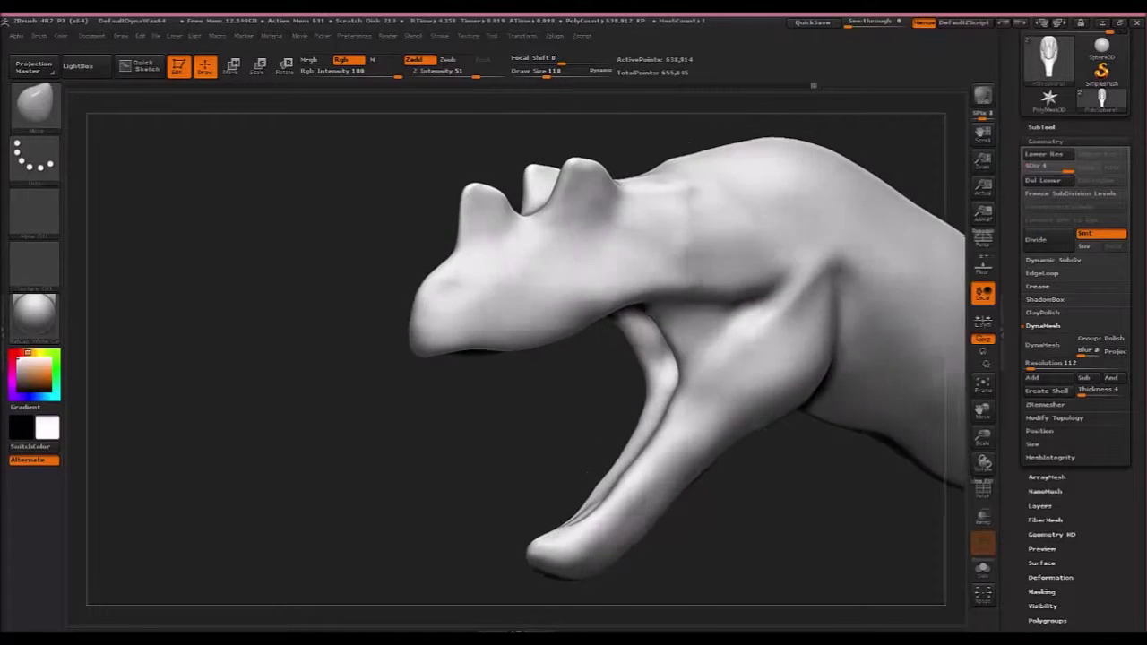
Try moving the jaw muscle at the rear of the lower jaw at subdivision level 4, and undo it.
{"action": "mouse_move", "coordinate": [588, 472]}
{"action": "left_mouse_down"}
{"action": "mouse_move", "coordinate": [748, 345]}
{"action": "mouse_move", "coordinate": [829, 322]}
{"action": "mouse_move", "coordinate": [838, 369]}
{"action": "mouse_move", "coordinate": [811, 405]}
{"action": "left_mouse_up"}
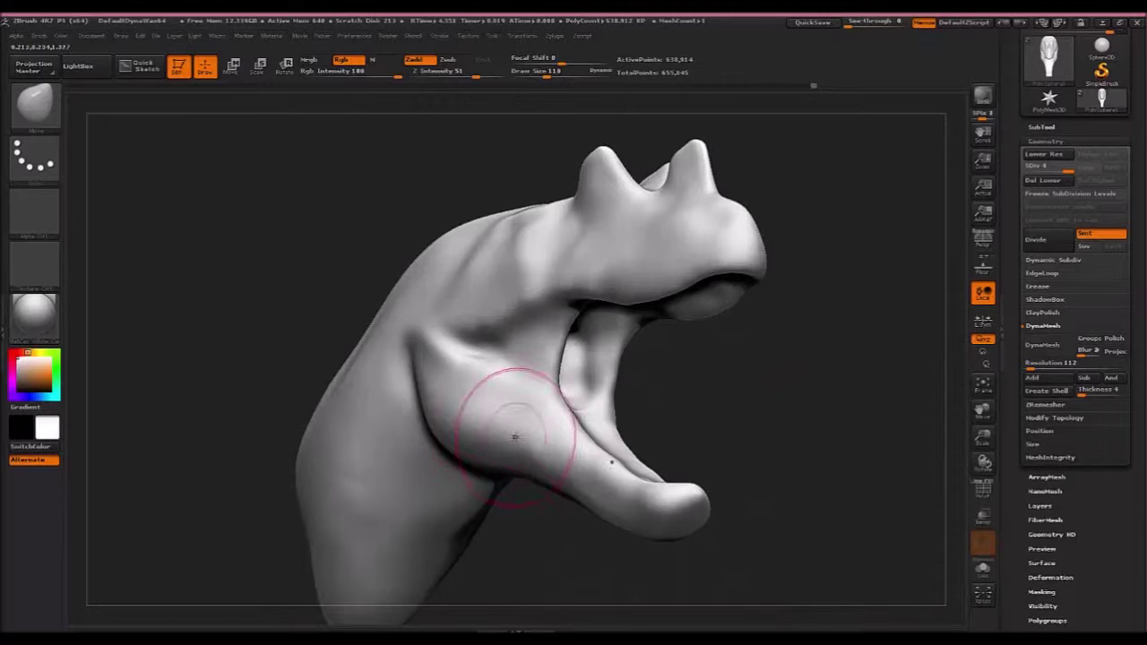
{"action": "left_click_drag", "start_coordinate": [514, 436], "coordinate": [486, 425]}
{"action": "mouse_move", "coordinate": [847, 423]}
{"action": "left_mouse_down"}
{"action": "mouse_move", "coordinate": [794, 451]}
{"action": "mouse_move", "coordinate": [787, 503]}
{"action": "mouse_move", "coordinate": [750, 483]}
{"action": "mouse_move", "coordinate": [715, 483]}
{"action": "mouse_move", "coordinate": [688, 361]}
{"action": "mouse_move", "coordinate": [760, 444]}
{"action": "mouse_move", "coordinate": [780, 440]}
{"action": "mouse_move", "coordinate": [711, 445]}
{"action": "mouse_move", "coordinate": [697, 484]}
{"action": "mouse_move", "coordinate": [678, 482]}
{"action": "mouse_move", "coordinate": [730, 438]}
{"action": "left_mouse_up"}
{"action": "key", "text": "ctrl+z"}
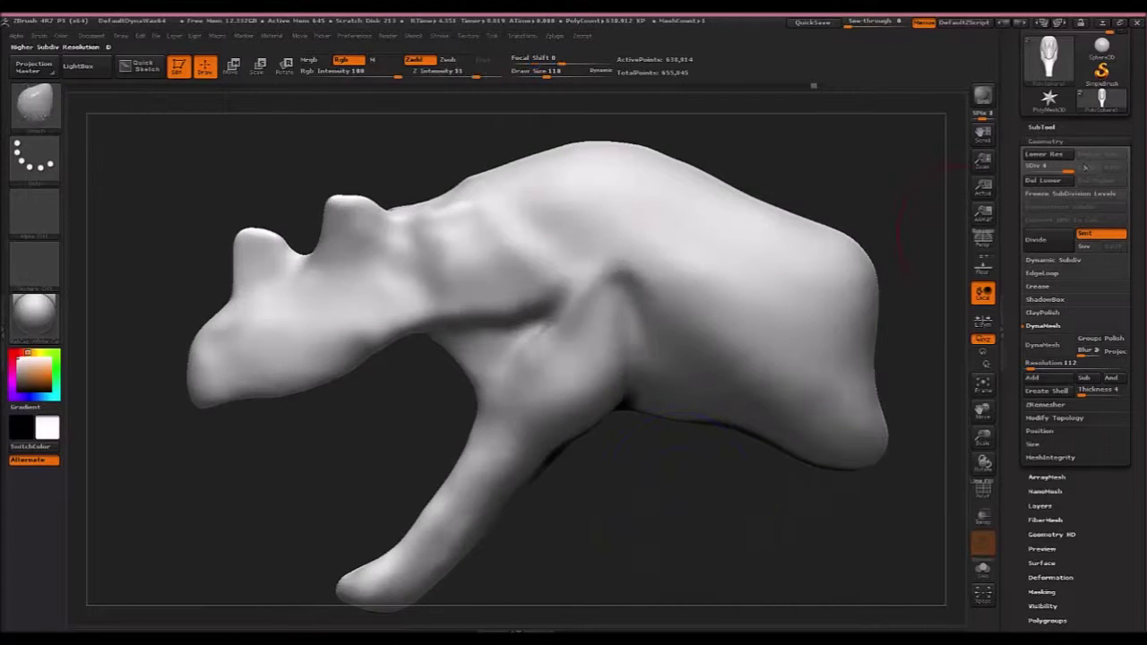
Show the skeletal reference around the eye socket and set up the ClayBuildup brush with a draw size of 22.
{"action": "left_click_drag", "start_coordinate": [1066, 168], "coordinate": [1053, 168]}
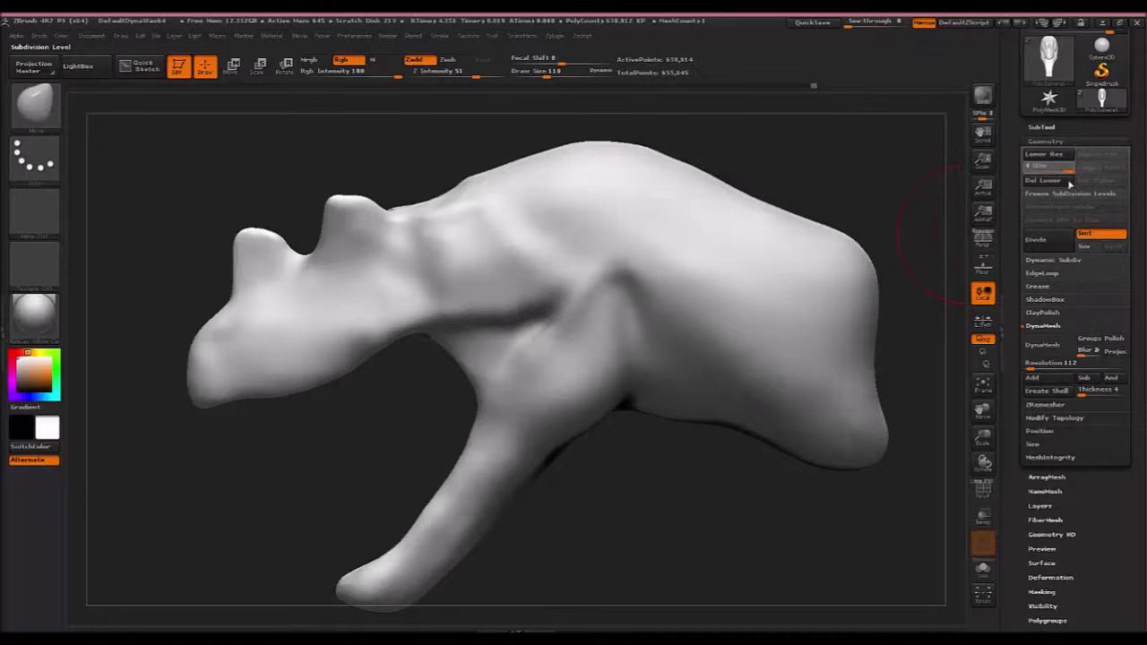
{"action": "left_click", "coordinate": [983, 267]}
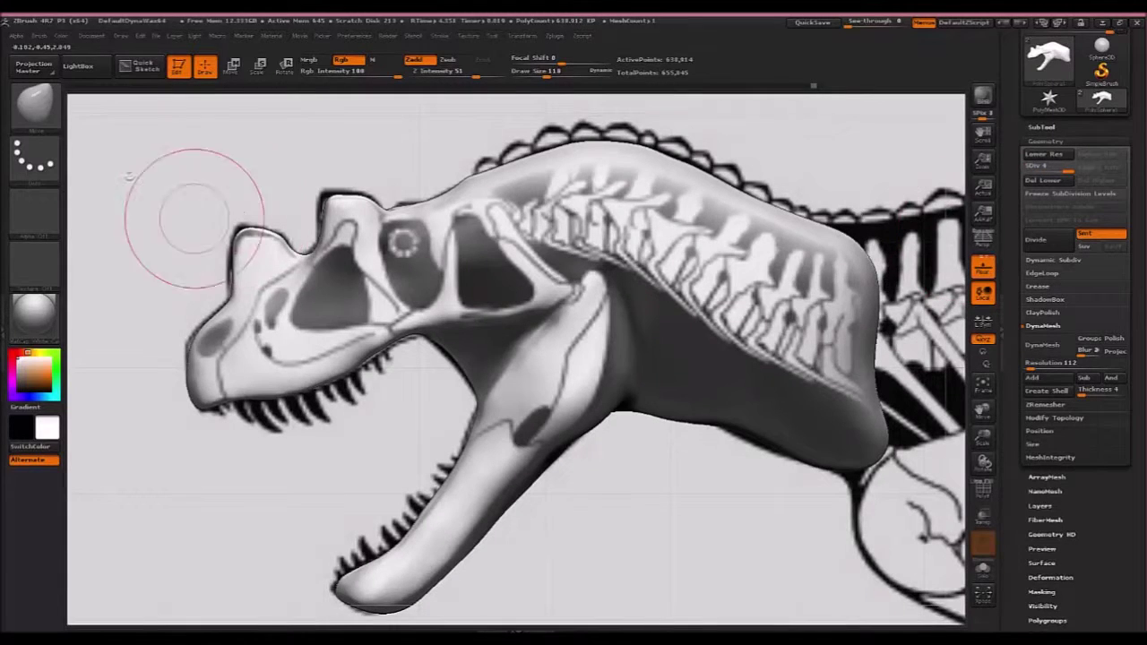
{"action": "left_click", "coordinate": [36, 103]}
{"action": "left_click", "coordinate": [163, 124]}
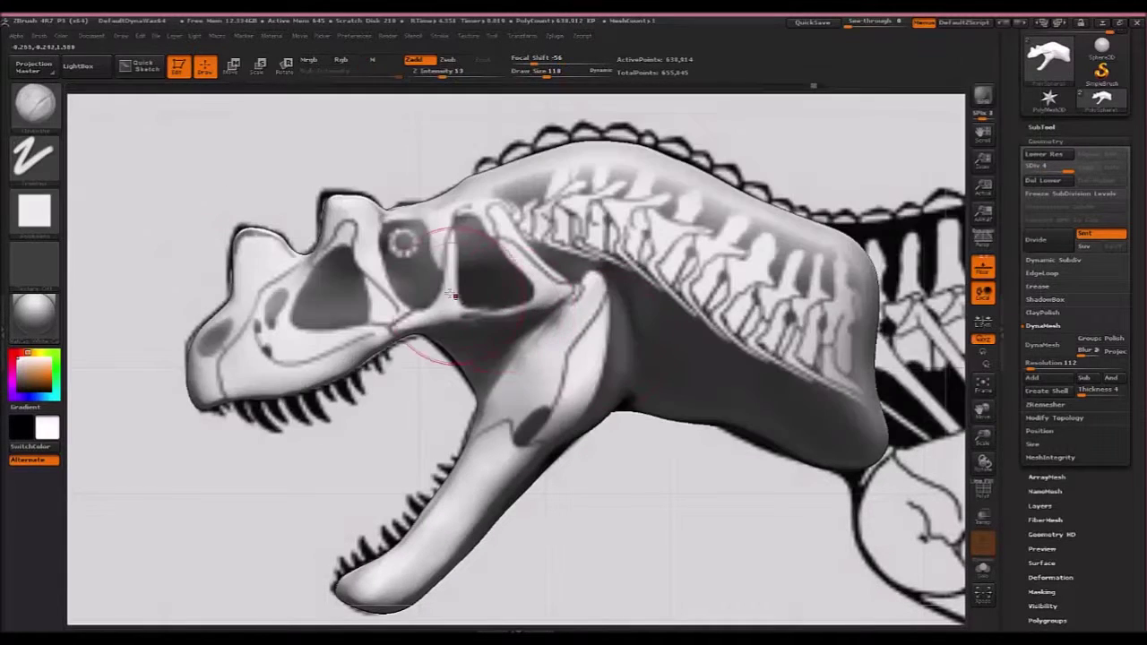
{"action": "mouse_move", "coordinate": [502, 285]}
{"action": "right_mouse_down", "text": "alt"}
{"action": "mouse_move", "coordinate": [529, 345]}
{"action": "mouse_move", "coordinate": [522, 363]}
{"action": "right_mouse_up", "text": "alt"}
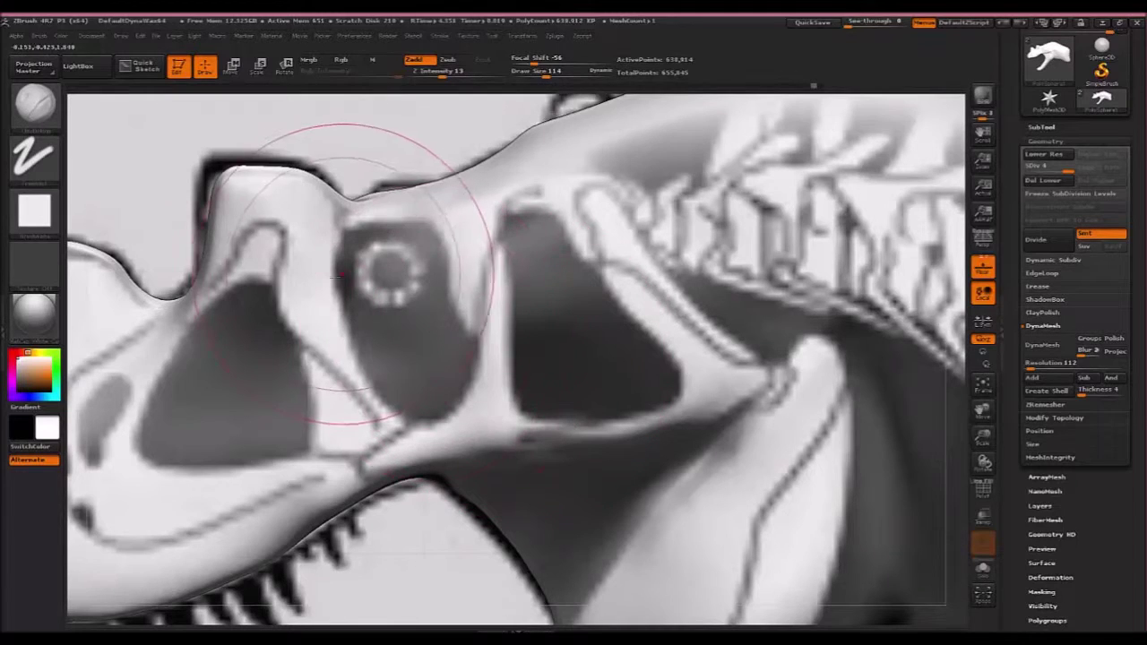
{"action": "key", "text": "bracketleft"}
{"action": "key", "text": "bracketleft"}
{"action": "key", "text": "bracketleft"}
{"action": "key", "text": "bracketleft"}
{"action": "key", "text": "bracketleft"}
{"action": "key", "text": "bracketleft"}
{"action": "key", "text": "bracketleft"}
{"action": "key", "text": "bracketleft"}
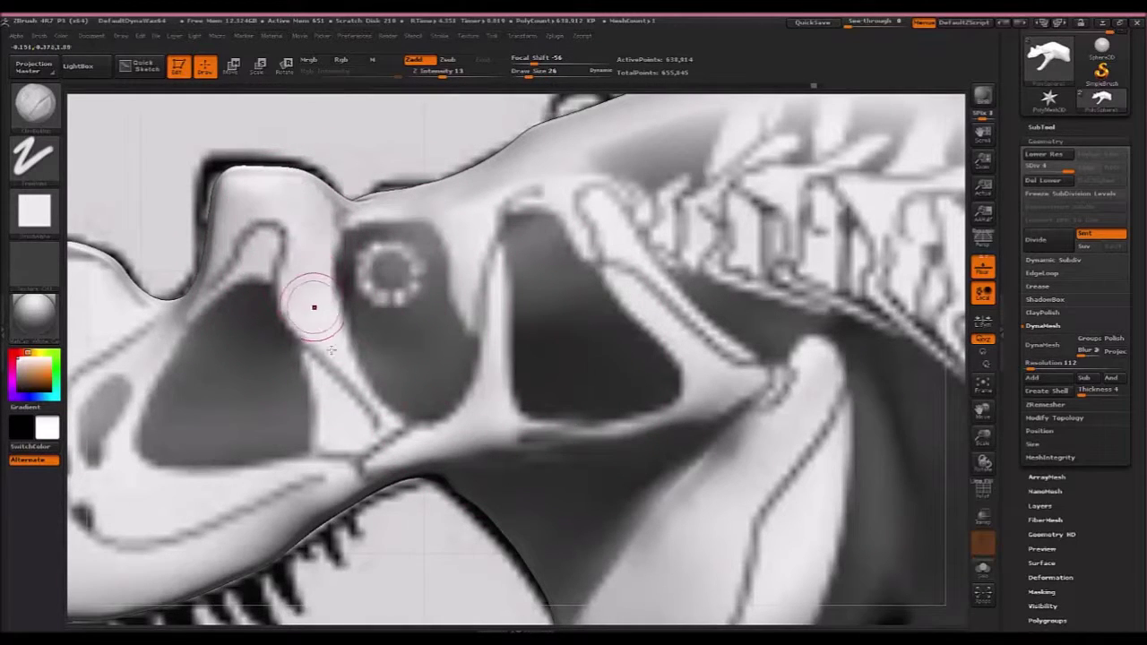
{"action": "key", "text": "["}
{"action": "key", "text": "["}
Carve the bone edge from the brow horn down in front of the eye socket at subdivision level 3, following the skeletal reference.
{"action": "mouse_move", "coordinate": [210, 269]}
{"action": "left_mouse_down"}
{"action": "mouse_move", "coordinate": [273, 186]}
{"action": "mouse_move", "coordinate": [279, 194]}
{"action": "left_mouse_up"}
{"action": "key", "text": "ctrl+z"}
{"action": "right_click_drag", "start_coordinate": [352, 190], "coordinate": [481, 309], "text": "alt"}
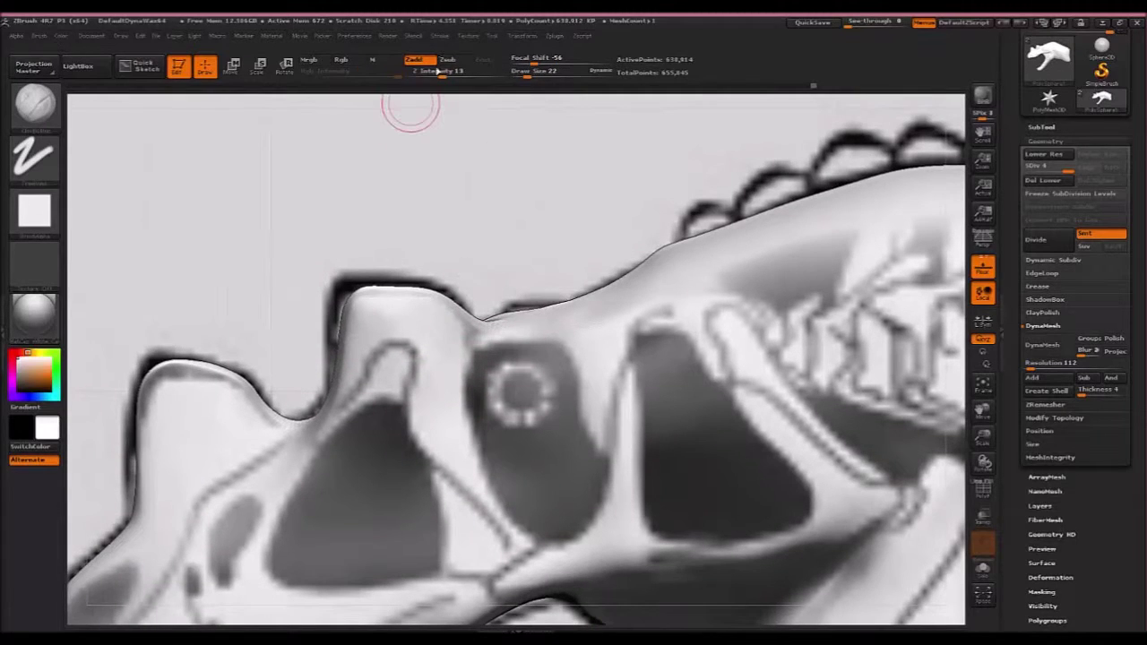
{"action": "mouse_move", "coordinate": [1070, 166]}
{"action": "left_mouse_down"}
{"action": "mouse_move", "coordinate": [1038, 166]}
{"action": "mouse_move", "coordinate": [1056, 168]}
{"action": "left_mouse_up"}
{"action": "mouse_move", "coordinate": [369, 358]}
{"action": "left_mouse_down"}
{"action": "mouse_move", "coordinate": [339, 367]}
{"action": "mouse_move", "coordinate": [380, 335]}
{"action": "mouse_move", "coordinate": [349, 372]}
{"action": "mouse_move", "coordinate": [412, 335]}
{"action": "mouse_move", "coordinate": [415, 403]}
{"action": "mouse_move", "coordinate": [504, 531]}
{"action": "mouse_move", "coordinate": [498, 493]}
{"action": "left_mouse_up"}
{"action": "key", "text": "ctrl+z"}
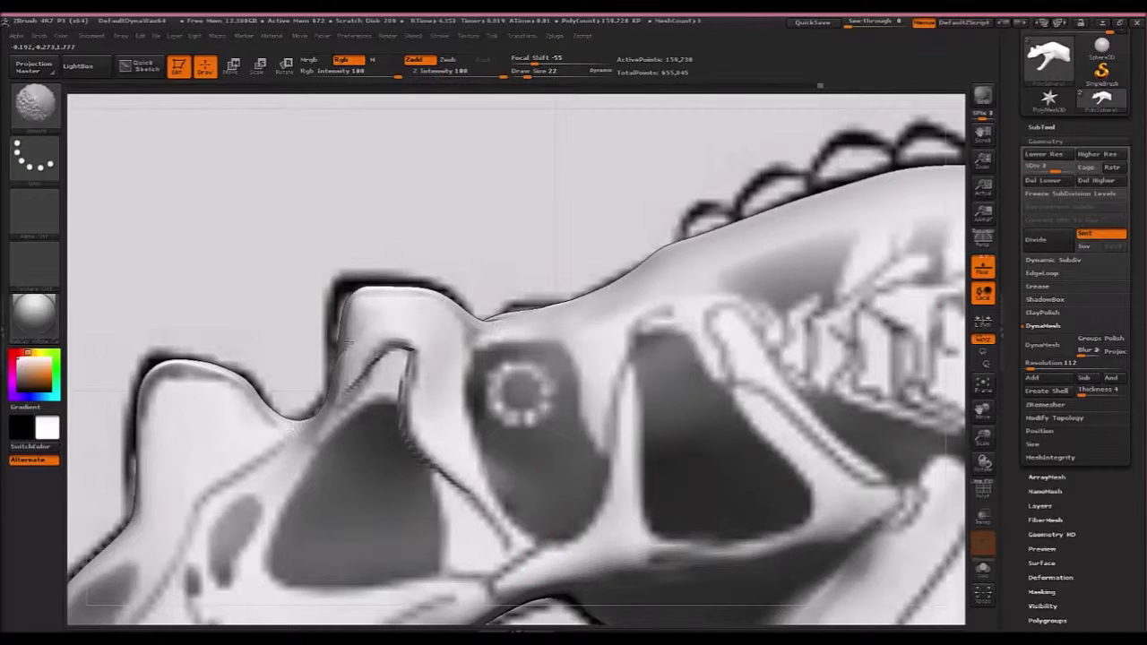
{"action": "left_click_drag", "start_coordinate": [573, 235], "coordinate": [549, 255], "text": "ctrl"}
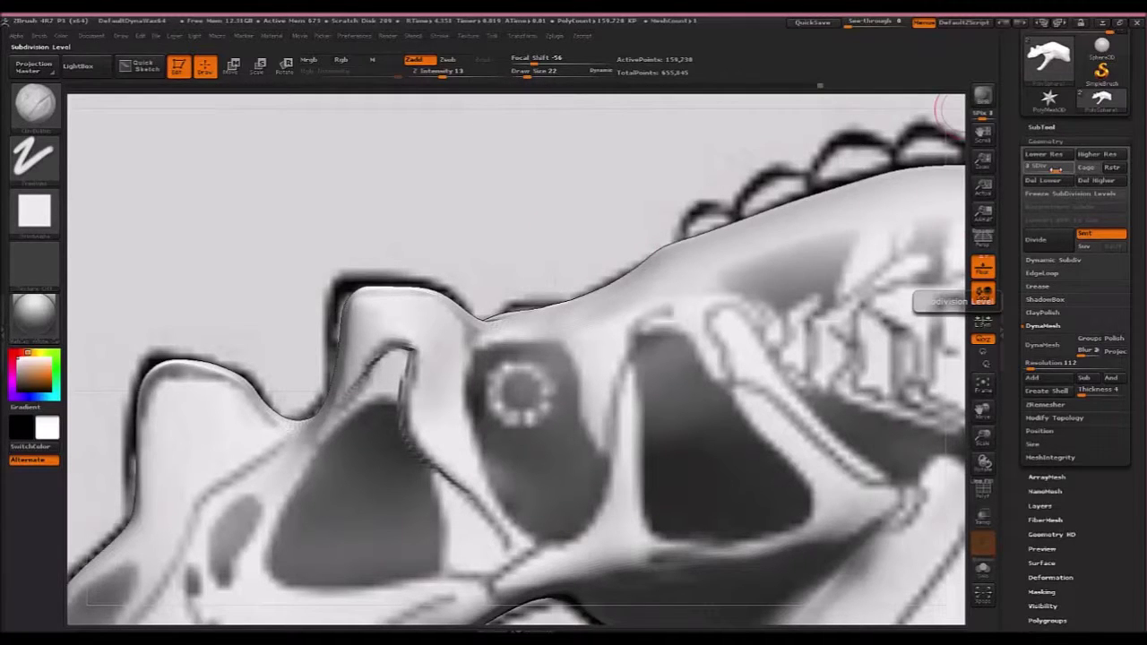
Smooth the carved line below the brow horn at subdivision level 4 and show the skeletal reference again.
{"action": "left_click_drag", "start_coordinate": [1057, 169], "coordinate": [1073, 169]}
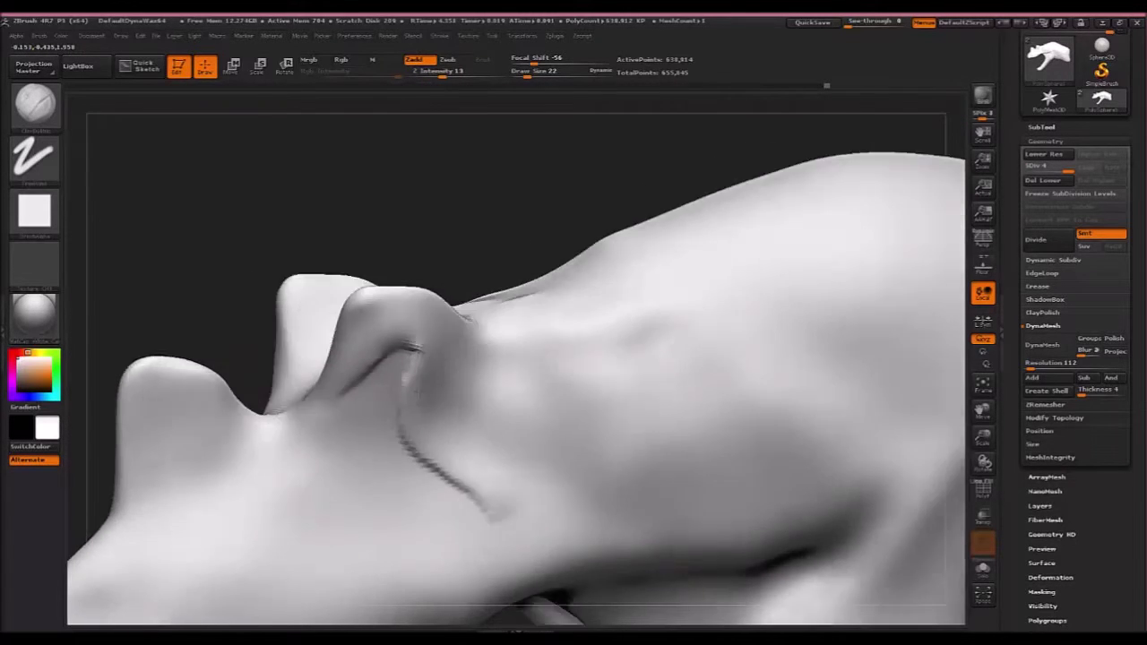
{"action": "mouse_move", "coordinate": [422, 462]}
{"action": "left_mouse_down"}
{"action": "mouse_move", "coordinate": [484, 505]}
{"action": "mouse_move", "coordinate": [420, 428]}
{"action": "left_mouse_up"}
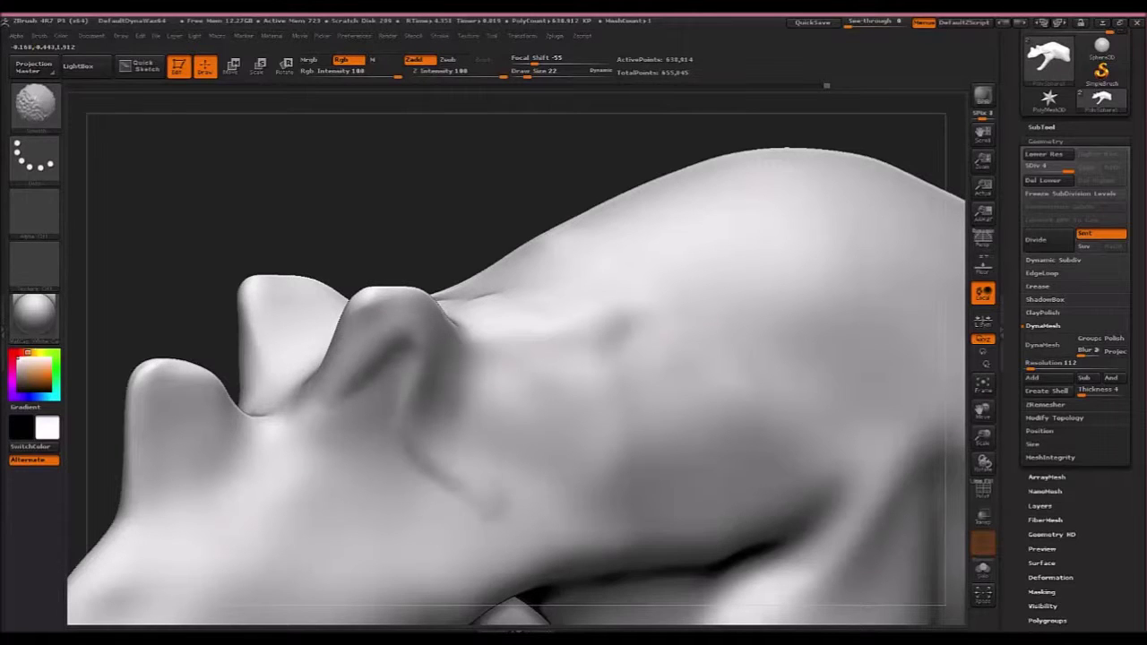
{"action": "key", "text": "shift"}
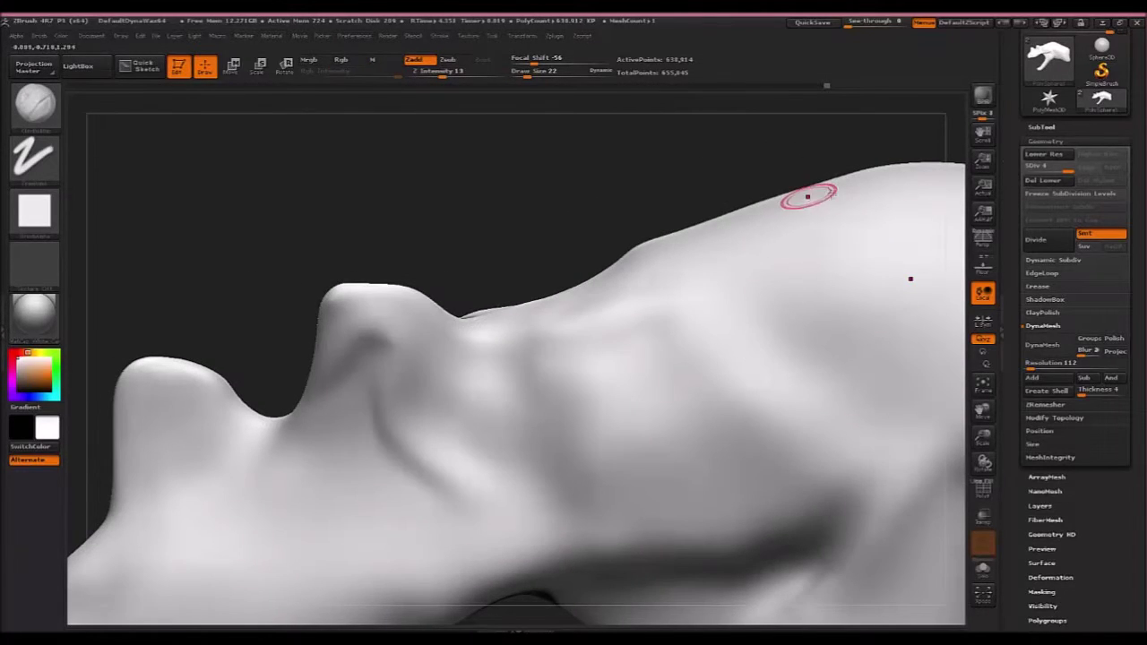
{"action": "left_click", "coordinate": [989, 268]}
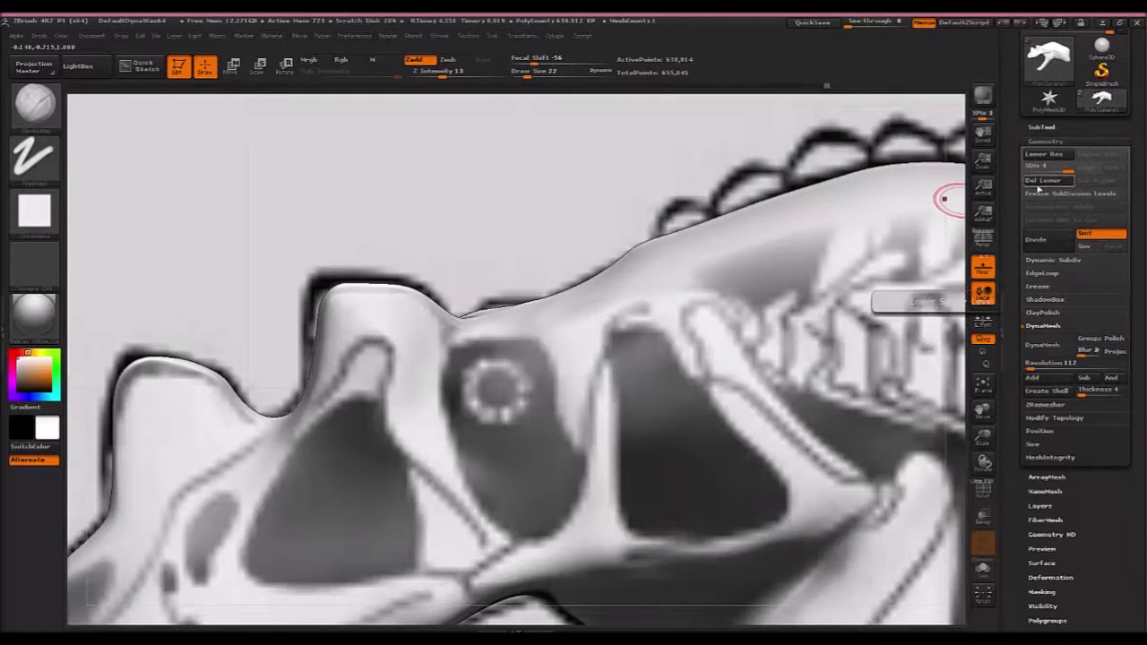
Build up the surface inside the eye socket at subdivision level 2 and smooth the strokes.
{"action": "key", "text": "shift+d"}
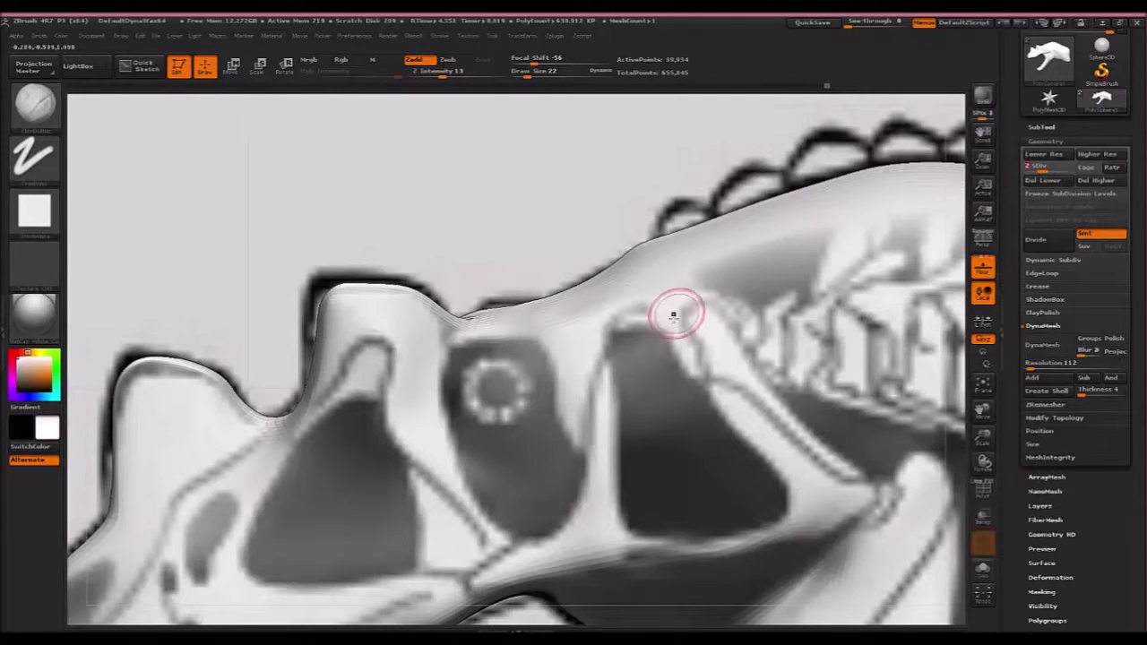
{"action": "mouse_move", "coordinate": [488, 467]}
{"action": "left_mouse_down"}
{"action": "mouse_move", "coordinate": [489, 388]}
{"action": "mouse_move", "coordinate": [557, 402]}
{"action": "mouse_move", "coordinate": [544, 417]}
{"action": "left_mouse_up"}
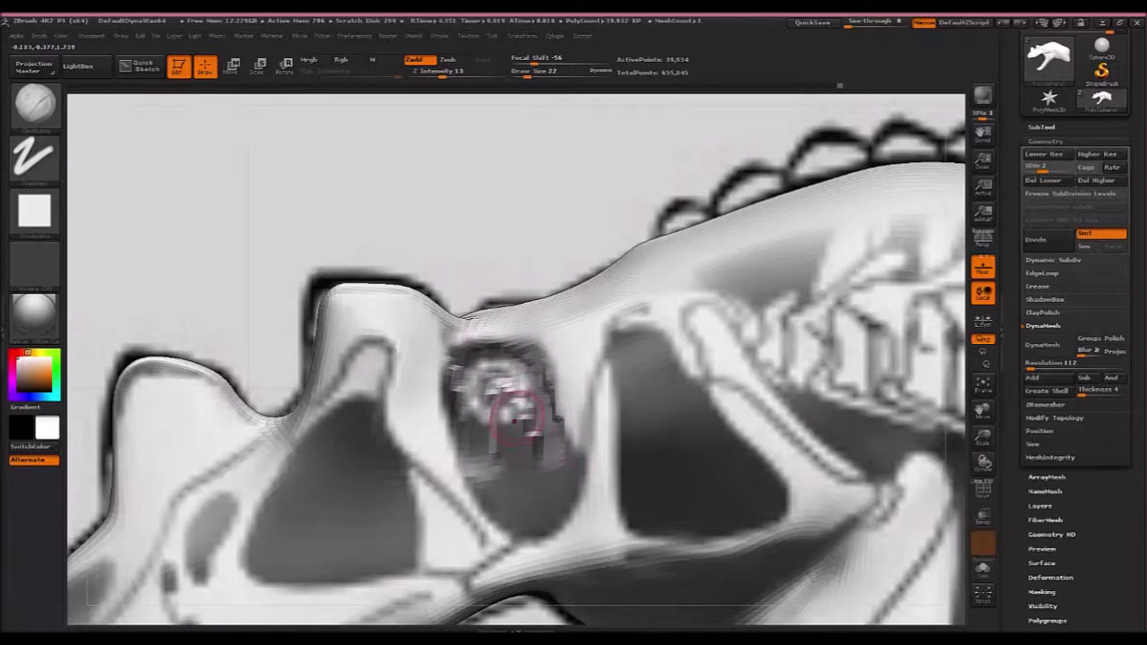
{"action": "left_click_drag", "start_coordinate": [533, 448], "coordinate": [516, 429], "text": "shift"}
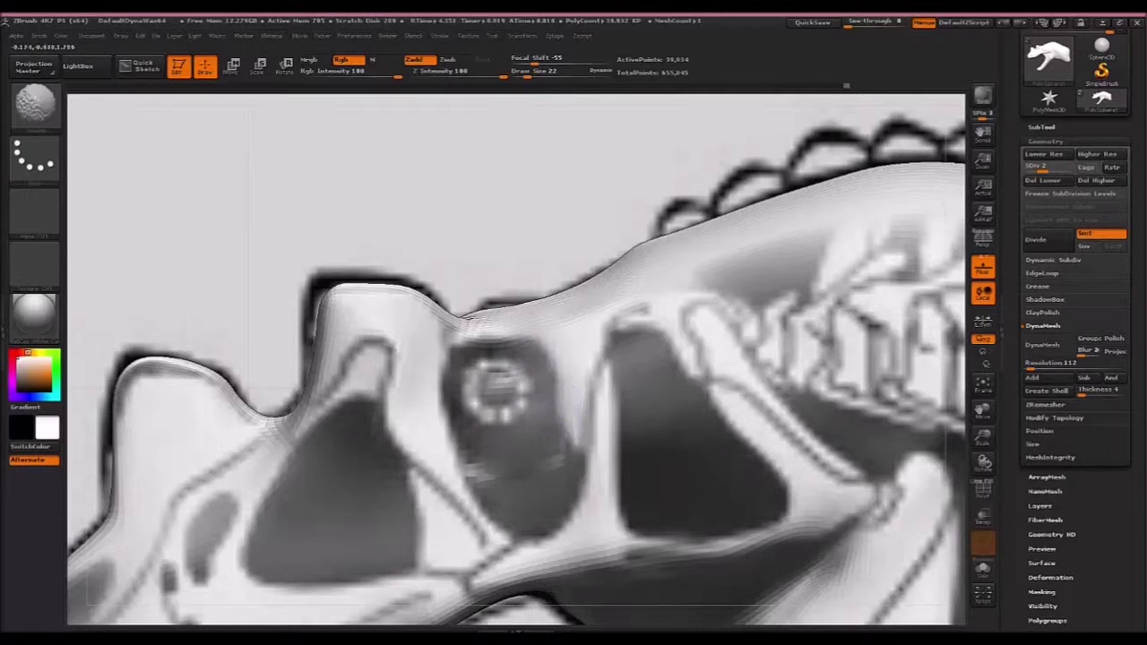
{"action": "left_click_drag", "start_coordinate": [523, 459], "coordinate": [493, 439], "text": "shift"}
{"action": "key", "text": "b"}
{"action": "key", "text": "s"}
{"action": "key", "text": "t"}
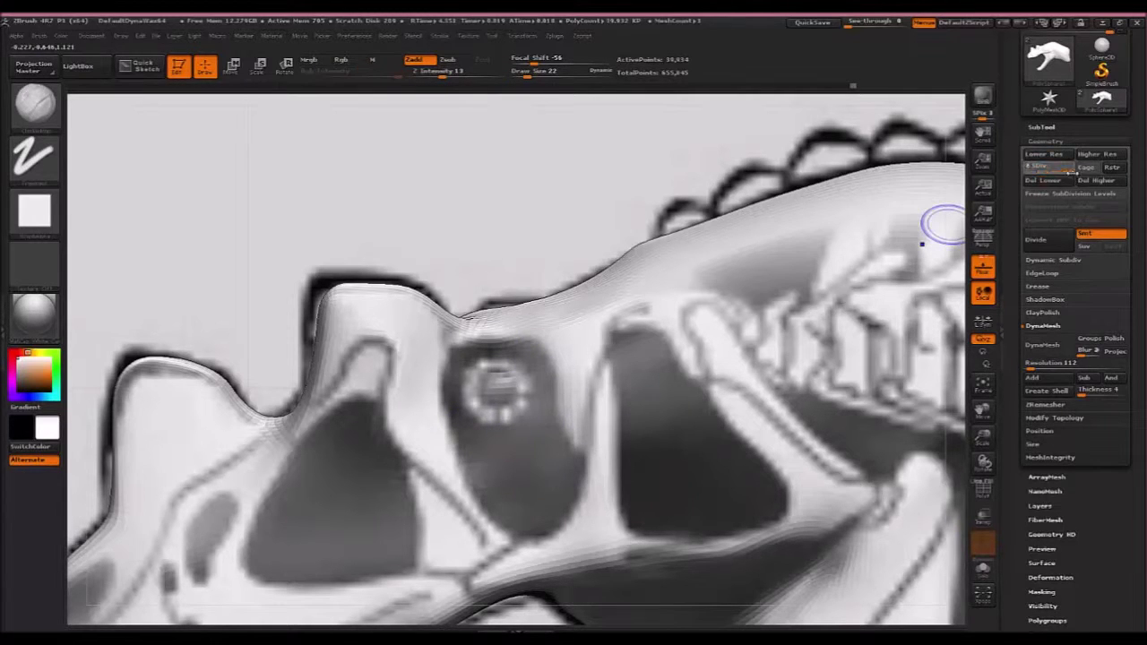
Sculpt the upper rim of the eye socket behind the brow horn at subdivision level 4.
{"action": "left_click", "coordinate": [1072, 172]}
{"action": "left_click_drag", "start_coordinate": [514, 227], "coordinate": [525, 267]}
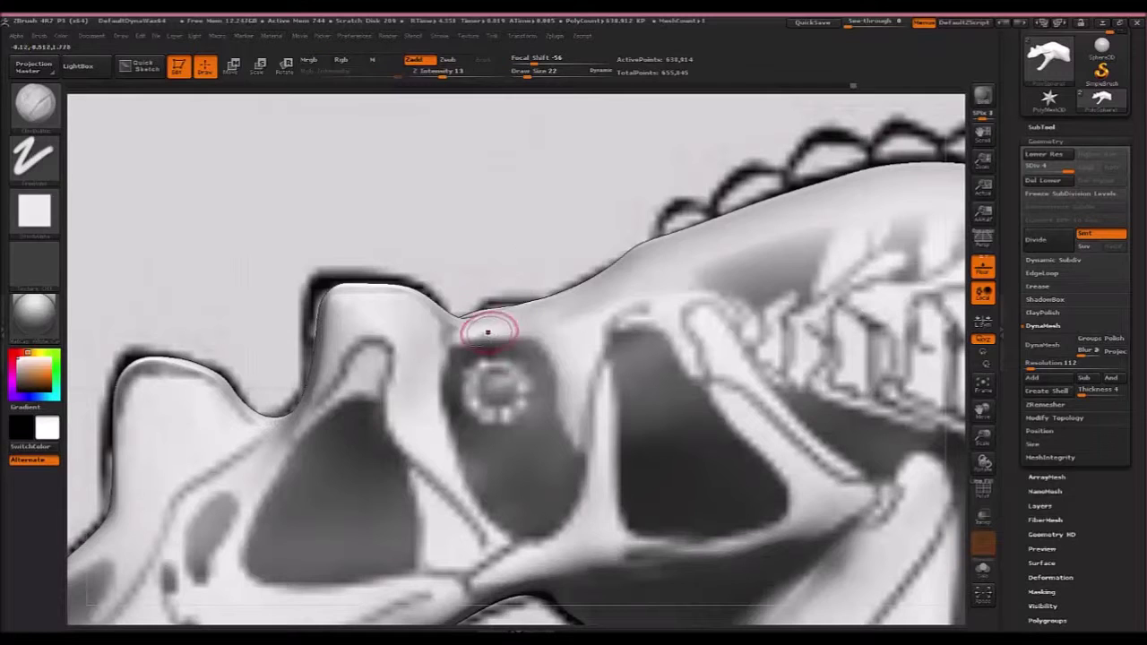
{"action": "mouse_move", "coordinate": [458, 341]}
{"action": "left_mouse_down"}
{"action": "mouse_move", "coordinate": [546, 348]}
{"action": "mouse_move", "coordinate": [556, 325]}
{"action": "mouse_move", "coordinate": [502, 318]}
{"action": "left_mouse_up"}
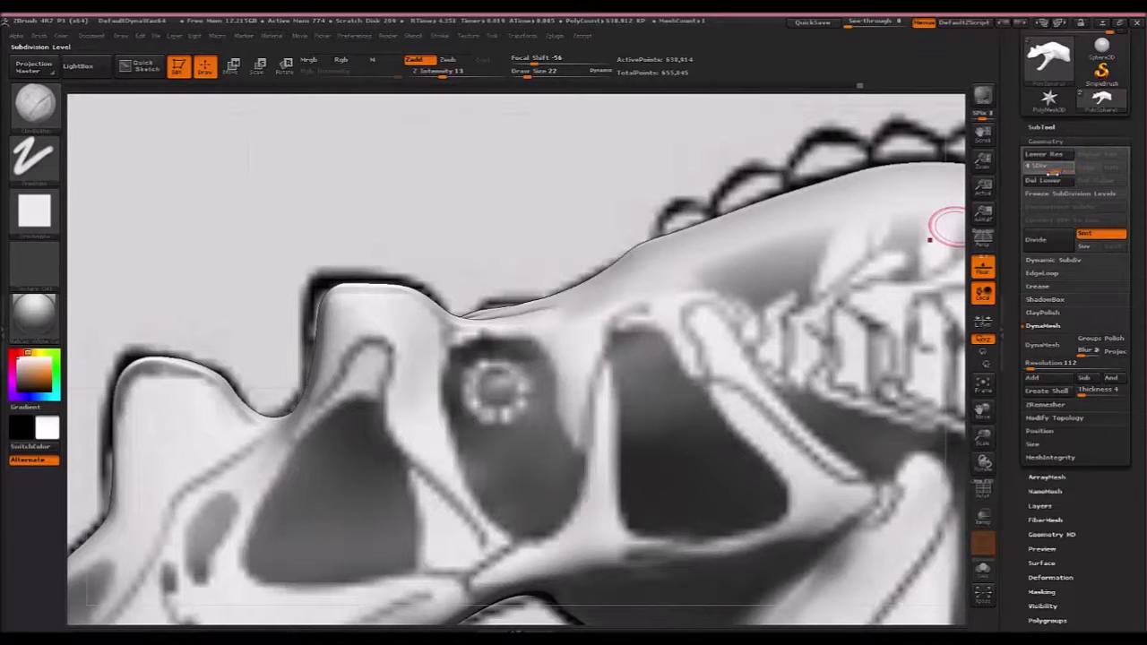
Build up the bone ridge from behind the eye socket back and down along the rear skull bar at subdivision level 2, following the reference.
{"action": "key", "text": "shift+d"}
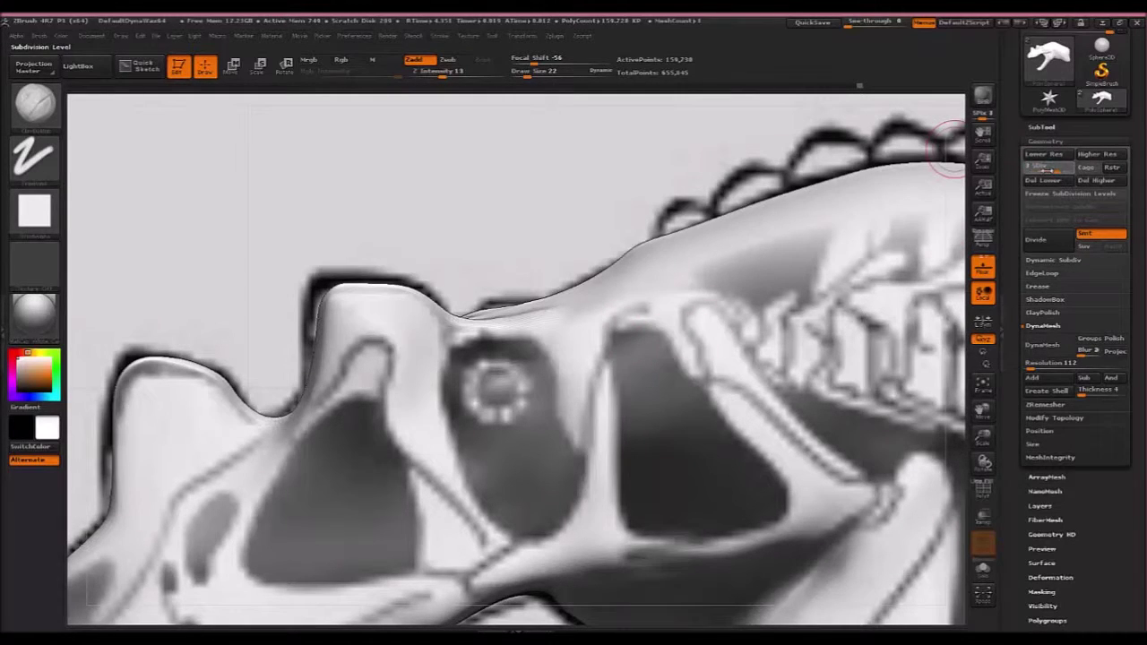
{"action": "key", "text": "shift+d"}
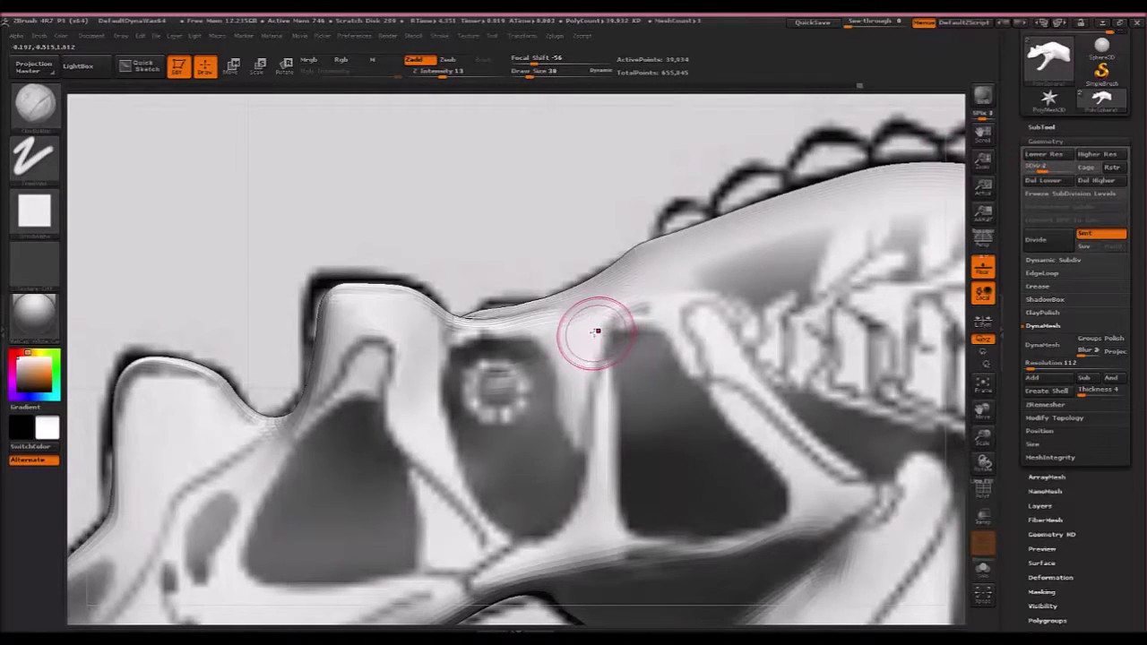
{"action": "left_click_drag", "start_coordinate": [567, 323], "coordinate": [689, 306]}
{"action": "left_click_drag", "start_coordinate": [726, 350], "coordinate": [812, 439]}
{"action": "left_click_drag", "start_coordinate": [708, 381], "coordinate": [857, 478]}
{"action": "mouse_move", "coordinate": [649, 333]}
{"action": "left_mouse_down"}
{"action": "mouse_move", "coordinate": [601, 410]}
{"action": "mouse_move", "coordinate": [583, 376]}
{"action": "mouse_move", "coordinate": [625, 292]}
{"action": "left_mouse_up"}
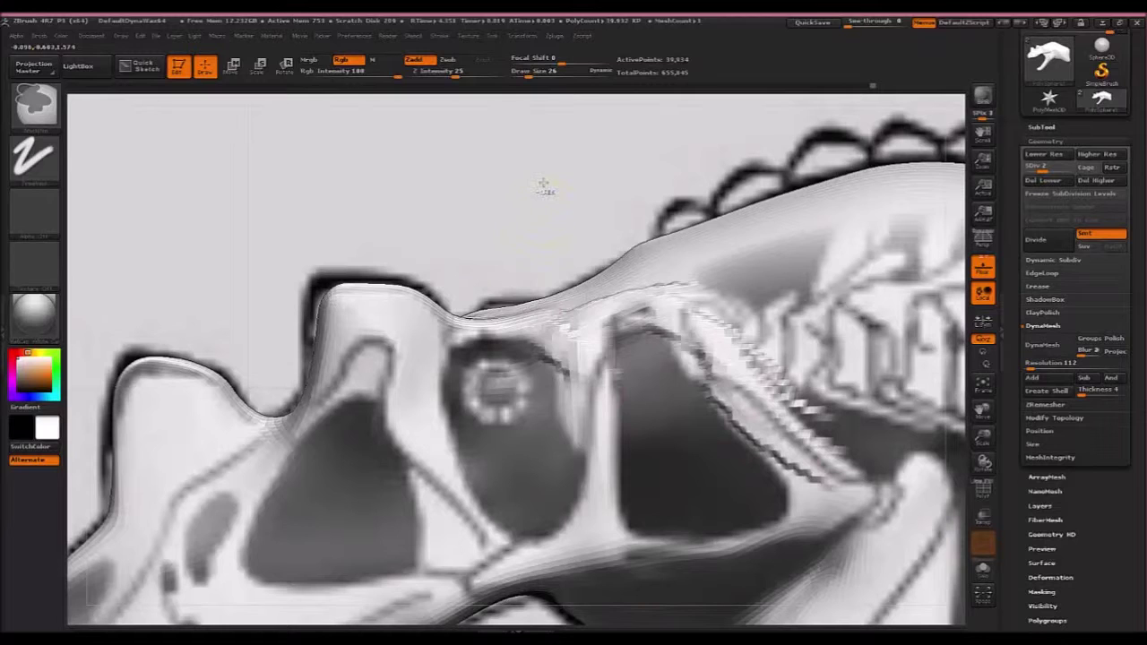
Smooth the ridge strokes behind the eye socket and along the rear skull bar.
{"action": "left_click_drag", "start_coordinate": [545, 184], "coordinate": [500, 232], "text": "ctrl"}
{"action": "left_click_drag", "start_coordinate": [600, 363], "coordinate": [560, 344], "text": "shift"}
{"action": "mouse_move", "coordinate": [623, 291]}
{"action": "left_mouse_down", "text": "shift"}
{"action": "mouse_move", "coordinate": [776, 421]}
{"action": "mouse_move", "coordinate": [743, 410]}
{"action": "mouse_move", "coordinate": [683, 315]}
{"action": "mouse_move", "coordinate": [847, 409]}
{"action": "mouse_move", "coordinate": [795, 399]}
{"action": "left_mouse_up", "text": "shift"}
{"action": "mouse_move", "coordinate": [835, 373]}
{"action": "right_mouse_down"}
{"action": "mouse_move", "coordinate": [820, 426]}
{"action": "mouse_move", "coordinate": [771, 412]}
{"action": "right_mouse_up"}
{"action": "mouse_move", "coordinate": [757, 405]}
{"action": "left_mouse_down", "text": "shift"}
{"action": "mouse_move", "coordinate": [705, 428]}
{"action": "mouse_move", "coordinate": [673, 497]}
{"action": "left_mouse_up", "text": "shift"}
{"action": "right_click_drag", "start_coordinate": [730, 446], "coordinate": [719, 454], "text": "ctrl"}
{"action": "right_click_drag", "start_coordinate": [688, 341], "coordinate": [313, 385]}
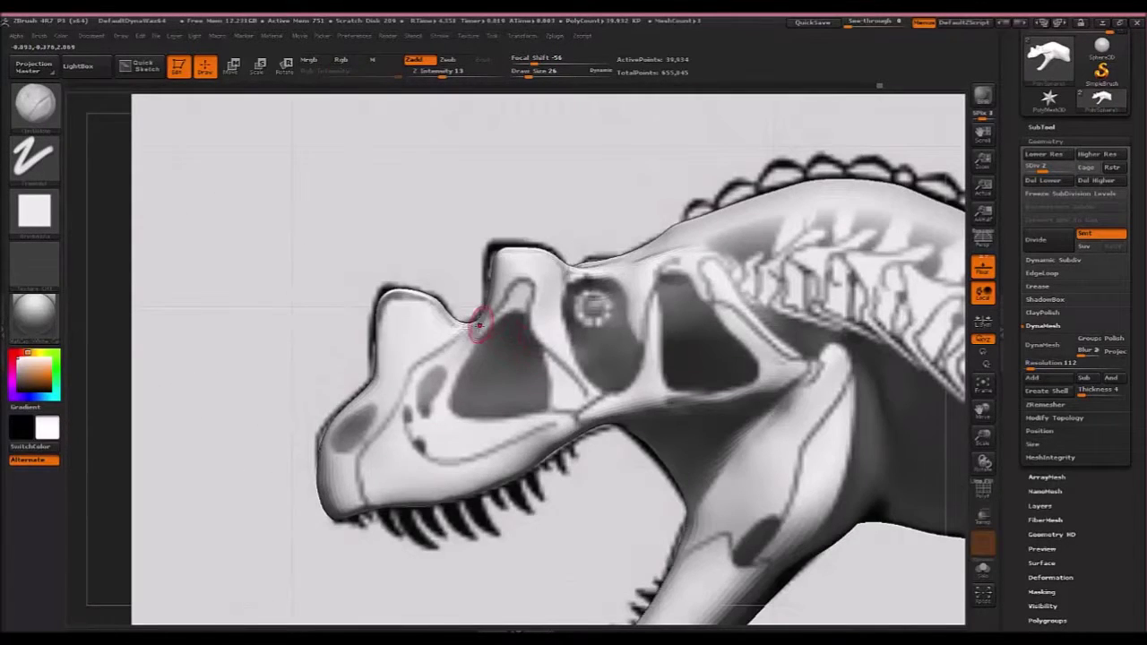
Sculpt the bone line from between the horns down the snout with draw size 26, following the reference.
{"action": "mouse_move", "coordinate": [472, 333]}
{"action": "left_mouse_down"}
{"action": "mouse_move", "coordinate": [400, 403]}
{"action": "mouse_move", "coordinate": [429, 361]}
{"action": "mouse_move", "coordinate": [430, 389]}
{"action": "left_mouse_up"}
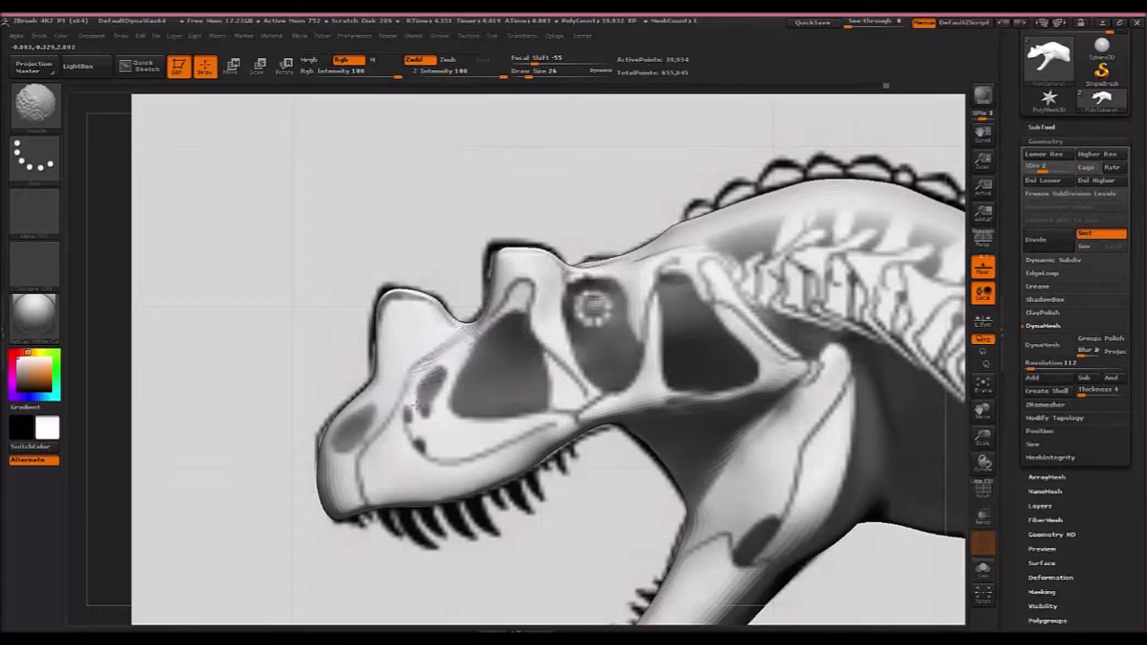
{"action": "key", "text": "b"}
{"action": "key", "text": "d"}
{"action": "key", "text": "s"}
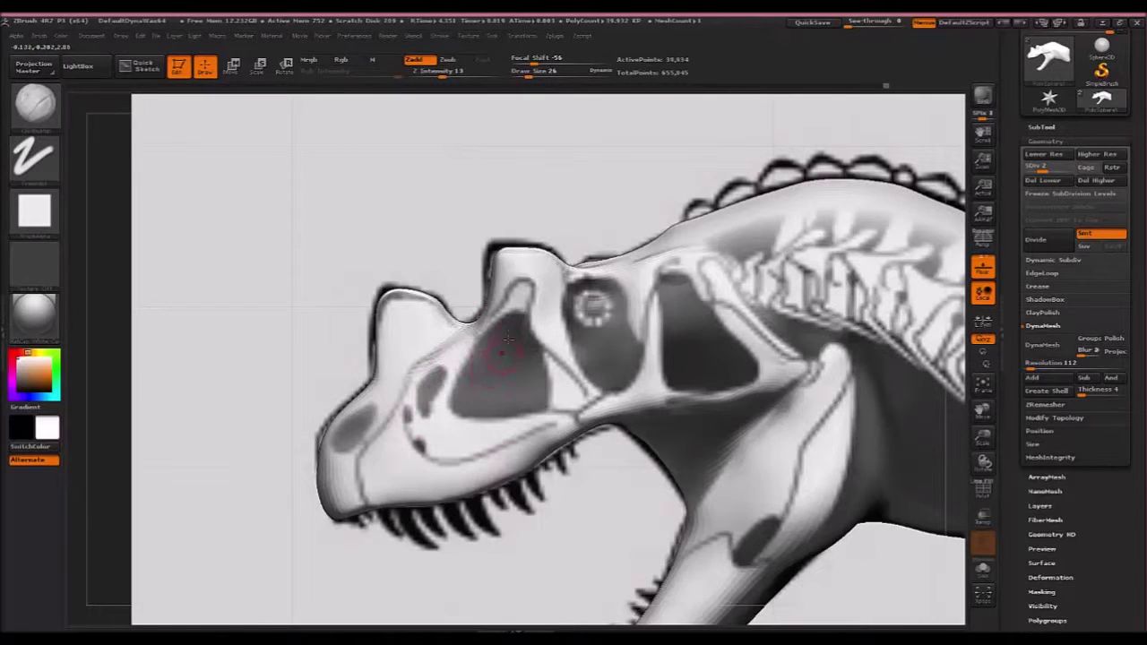
Carve and smooth the upper part of the large skull opening in front of the eye socket.
{"action": "mouse_move", "coordinate": [530, 357]}
{"action": "left_mouse_down"}
{"action": "mouse_move", "coordinate": [478, 375]}
{"action": "mouse_move", "coordinate": [493, 345]}
{"action": "left_mouse_up"}
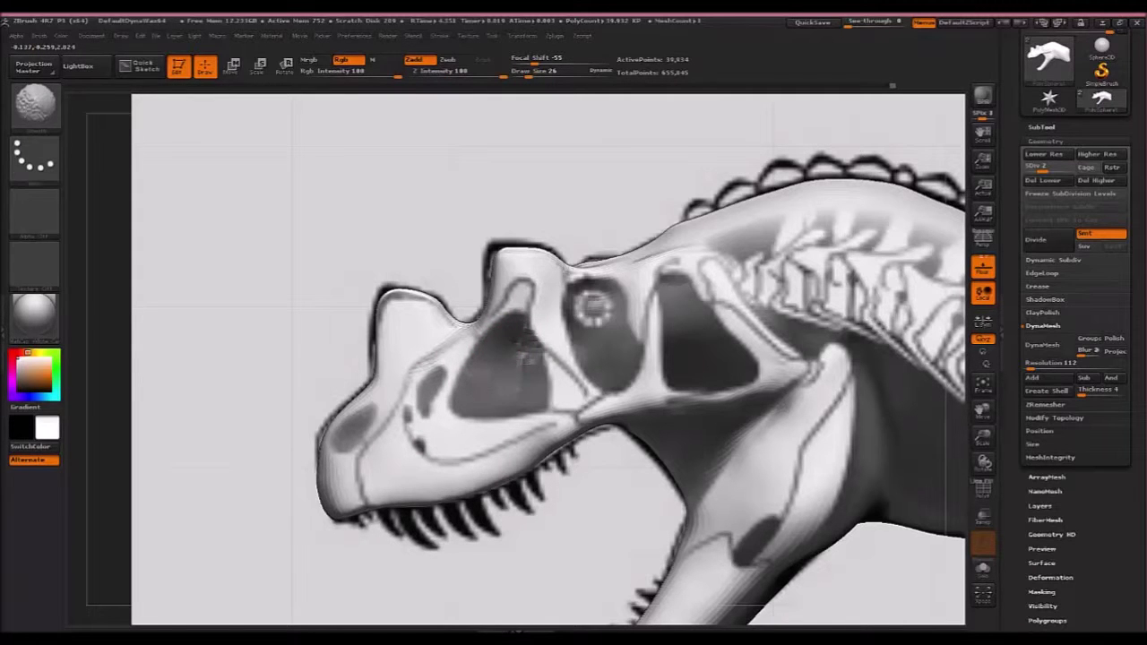
{"action": "mouse_move", "coordinate": [518, 373]}
{"action": "right_mouse_down"}
{"action": "mouse_move", "coordinate": [641, 358]}
{"action": "mouse_move", "coordinate": [744, 390]}
{"action": "right_mouse_up"}
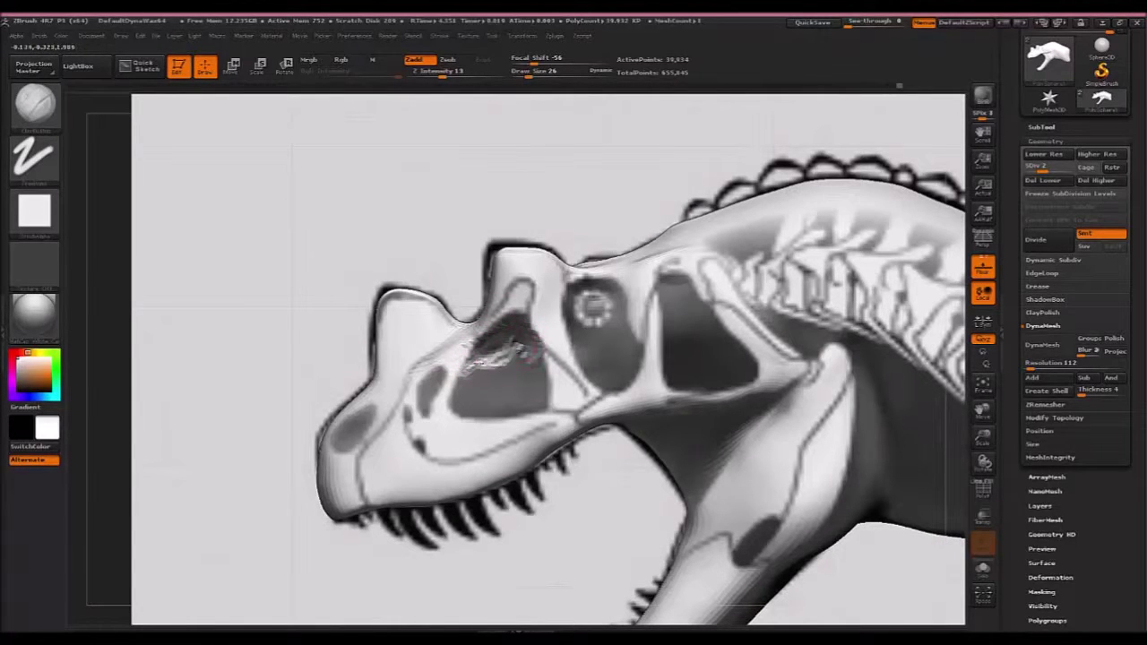
{"action": "mouse_move", "coordinate": [515, 363]}
{"action": "left_mouse_down"}
{"action": "mouse_move", "coordinate": [484, 370]}
{"action": "mouse_move", "coordinate": [488, 358]}
{"action": "mouse_move", "coordinate": [477, 374]}
{"action": "left_mouse_up"}
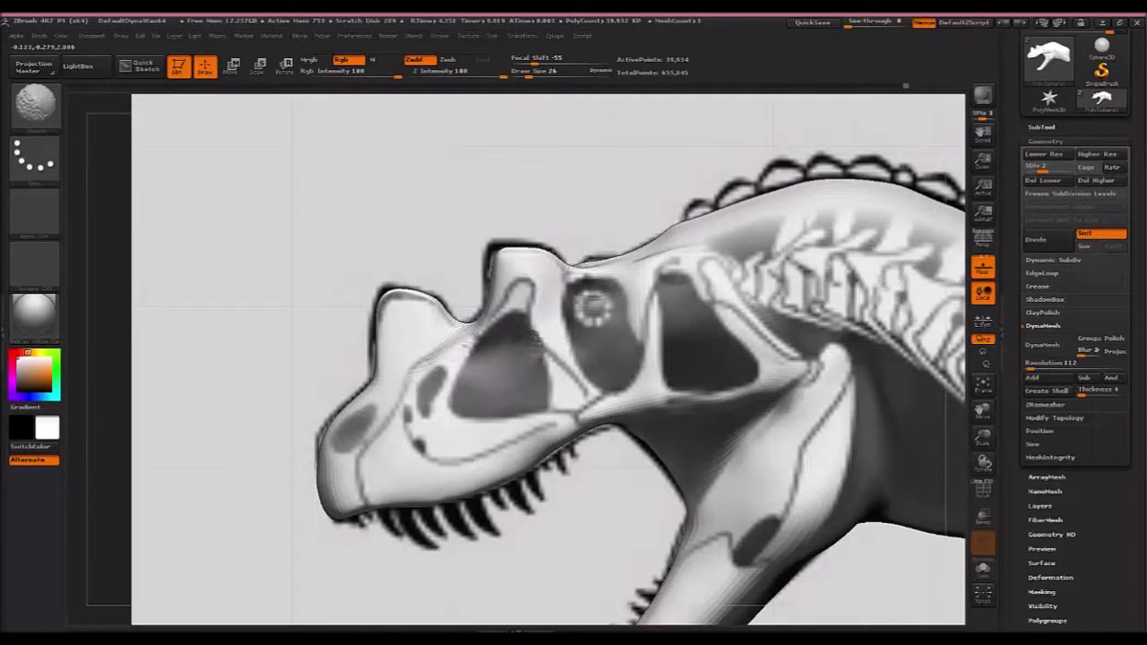
Rough out the nostril at the snout tip at subdivision level 2 with draw size 22, and undo the excess strokes.
{"action": "right_click_drag", "start_coordinate": [346, 409], "coordinate": [400, 457], "text": "ctrl"}
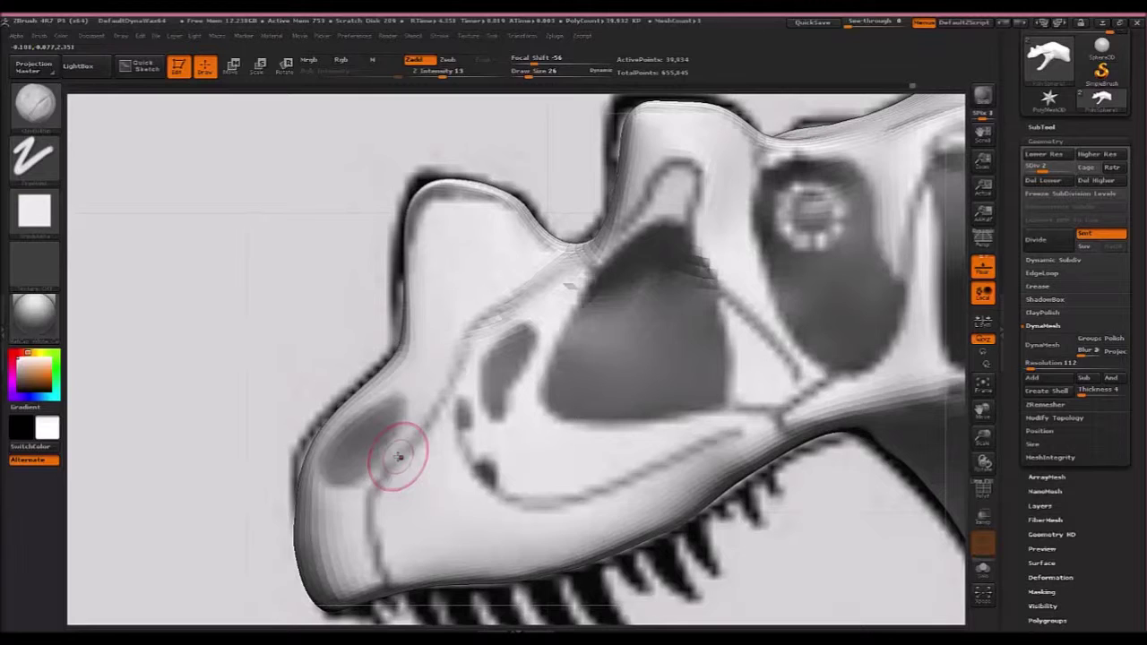
{"action": "mouse_move", "coordinate": [350, 459]}
{"action": "left_mouse_down"}
{"action": "mouse_move", "coordinate": [401, 400]}
{"action": "mouse_move", "coordinate": [345, 457]}
{"action": "left_mouse_up"}
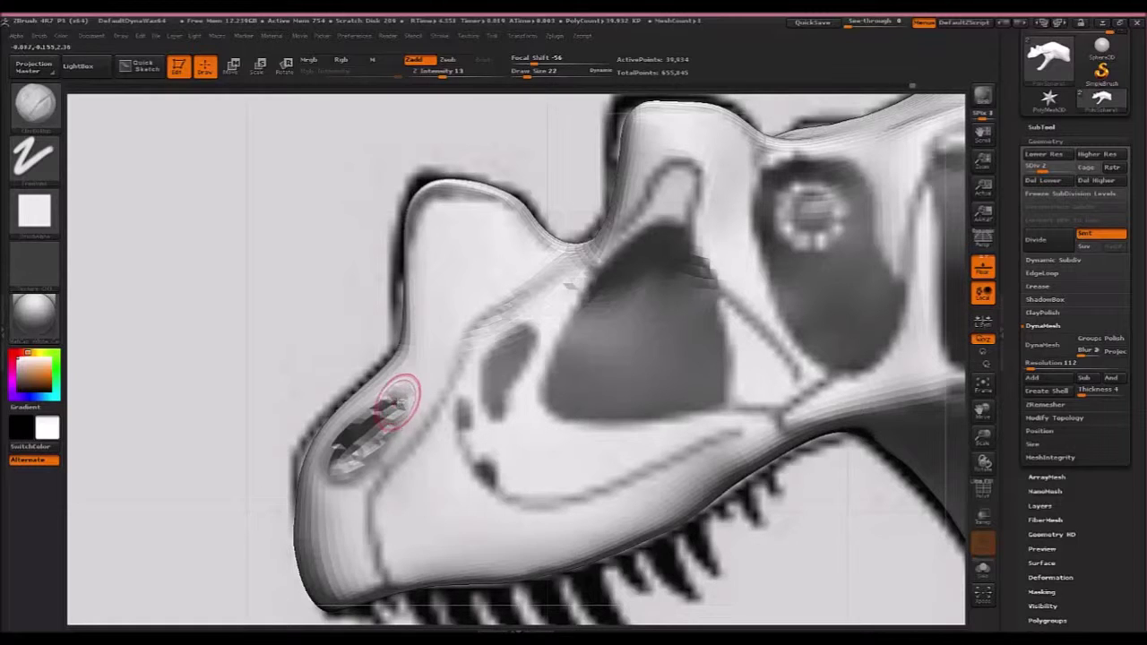
{"action": "mouse_move", "coordinate": [398, 402]}
{"action": "left_mouse_down"}
{"action": "mouse_move", "coordinate": [405, 414]}
{"action": "mouse_move", "coordinate": [380, 440]}
{"action": "mouse_move", "coordinate": [364, 441]}
{"action": "mouse_move", "coordinate": [387, 407]}
{"action": "mouse_move", "coordinate": [349, 451]}
{"action": "mouse_move", "coordinate": [351, 481]}
{"action": "left_mouse_up"}
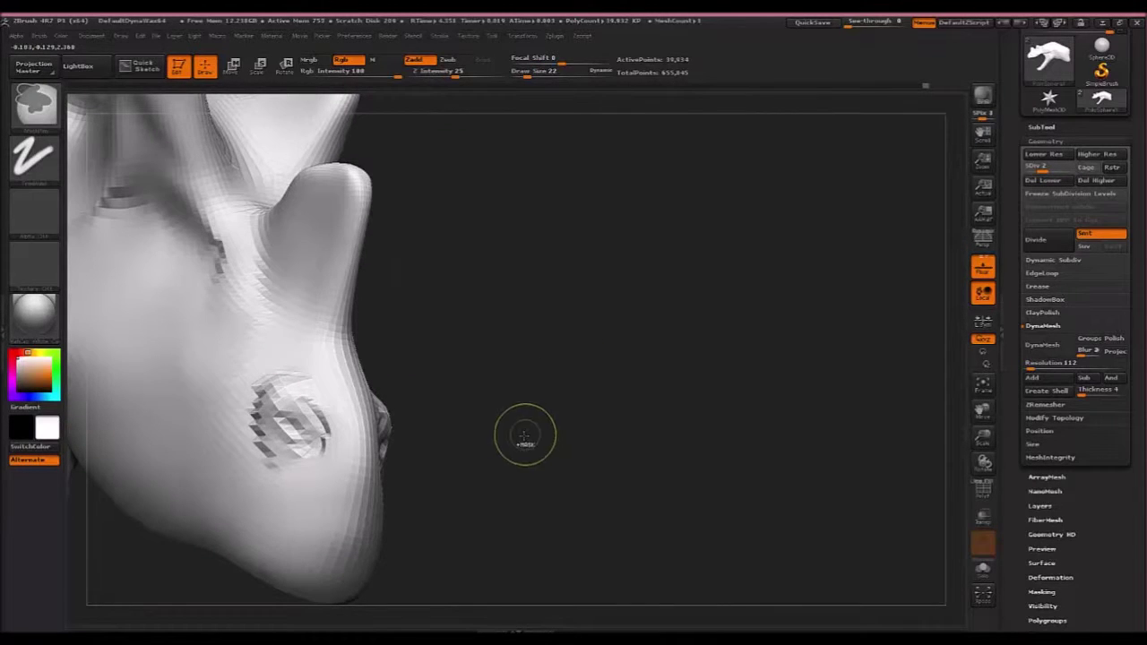
{"action": "mouse_move", "coordinate": [269, 416]}
{"action": "left_mouse_down"}
{"action": "mouse_move", "coordinate": [286, 421]}
{"action": "mouse_move", "coordinate": [275, 403]}
{"action": "mouse_move", "coordinate": [313, 399]}
{"action": "mouse_move", "coordinate": [326, 476]}
{"action": "left_mouse_up"}
{"action": "key", "text": "ctrl+z"}
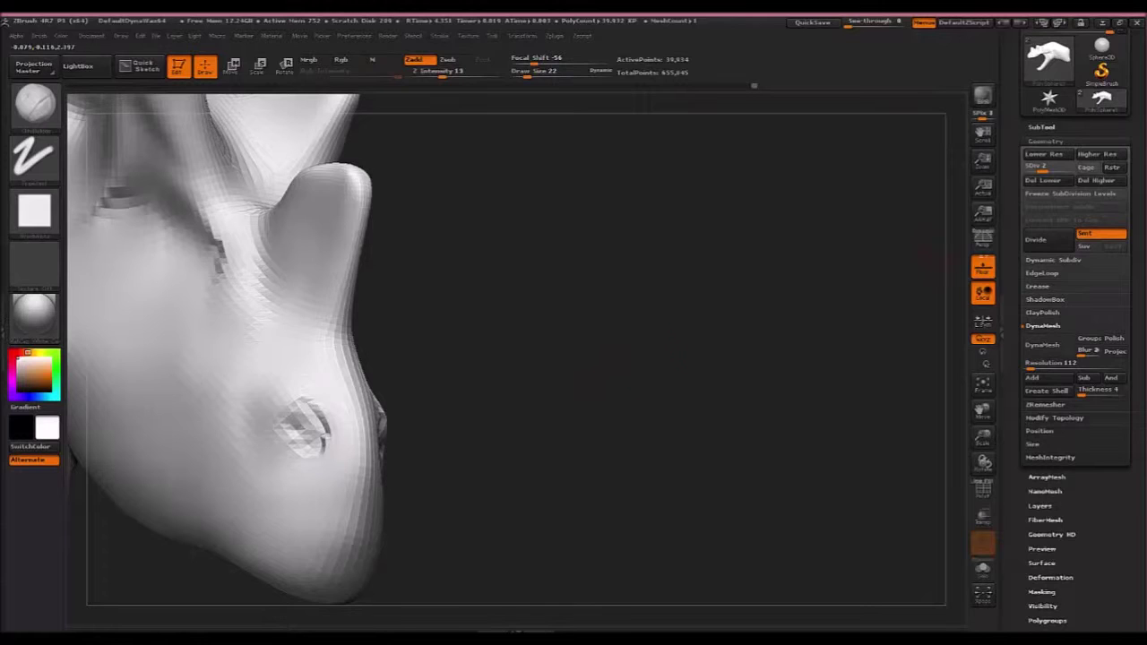
Carve the nostril hole deeper at subdivision level 3 with draw size 14.
{"action": "key", "text": "d"}
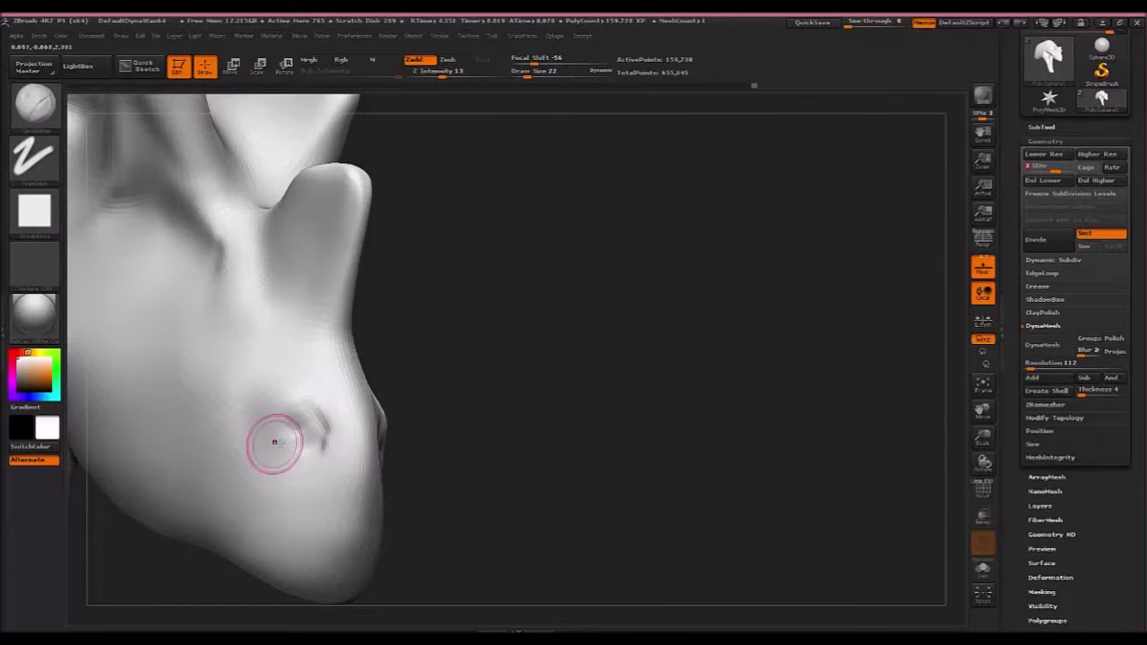
{"action": "key", "text": "["}
{"action": "mouse_move", "coordinate": [306, 443]}
{"action": "left_mouse_down"}
{"action": "mouse_move", "coordinate": [310, 428]}
{"action": "mouse_move", "coordinate": [314, 440]}
{"action": "left_mouse_up"}
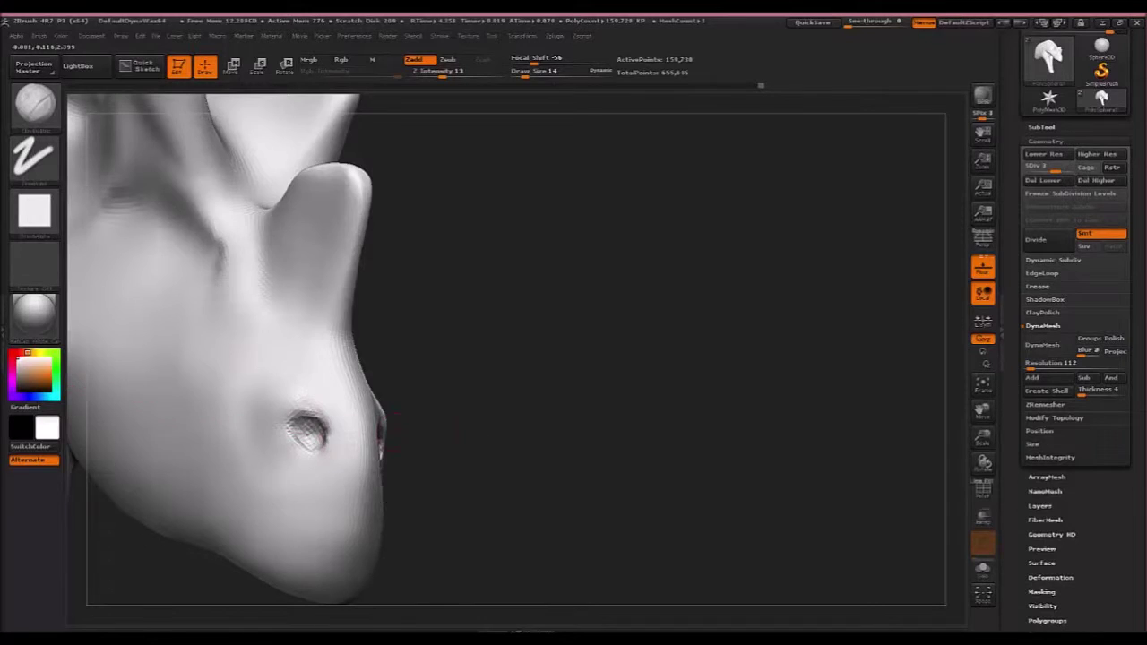
Carve the eye hollow inside the reference's eye ring at subdivision level 3, and sculpt and smooth the area around it.
{"action": "mouse_move", "coordinate": [573, 439]}
{"action": "left_mouse_down"}
{"action": "mouse_move", "coordinate": [466, 484]}
{"action": "mouse_move", "coordinate": [618, 498]}
{"action": "left_mouse_up"}
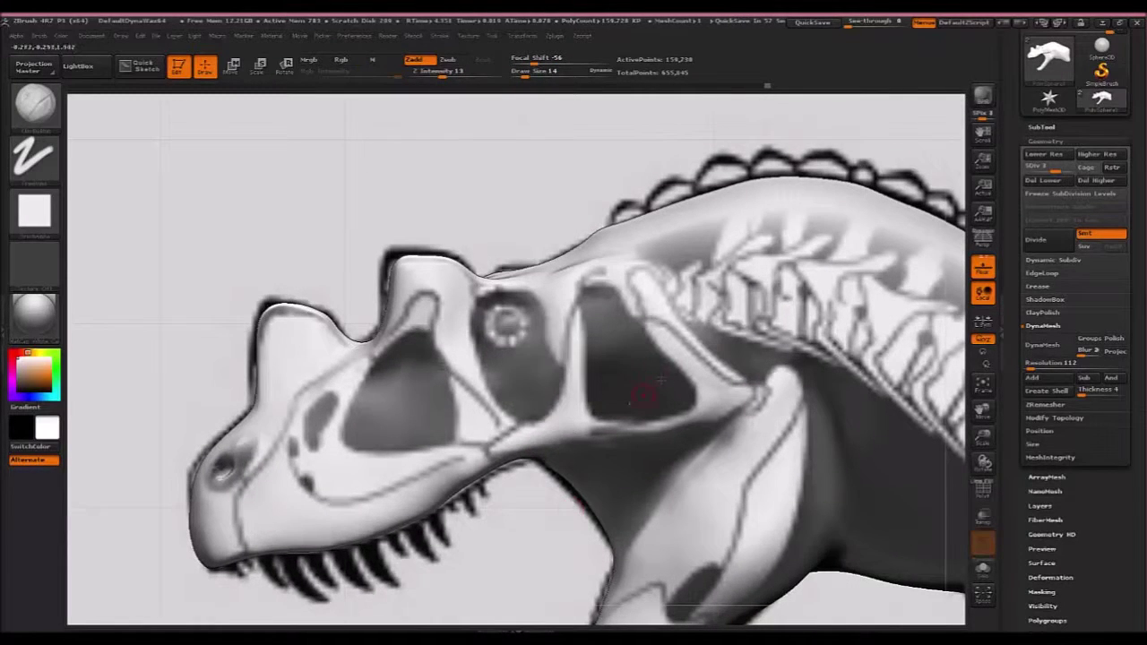
{"action": "mouse_move", "coordinate": [505, 324]}
{"action": "left_mouse_down"}
{"action": "mouse_move", "coordinate": [507, 335]}
{"action": "mouse_move", "coordinate": [520, 325]}
{"action": "mouse_move", "coordinate": [507, 321]}
{"action": "left_mouse_up"}
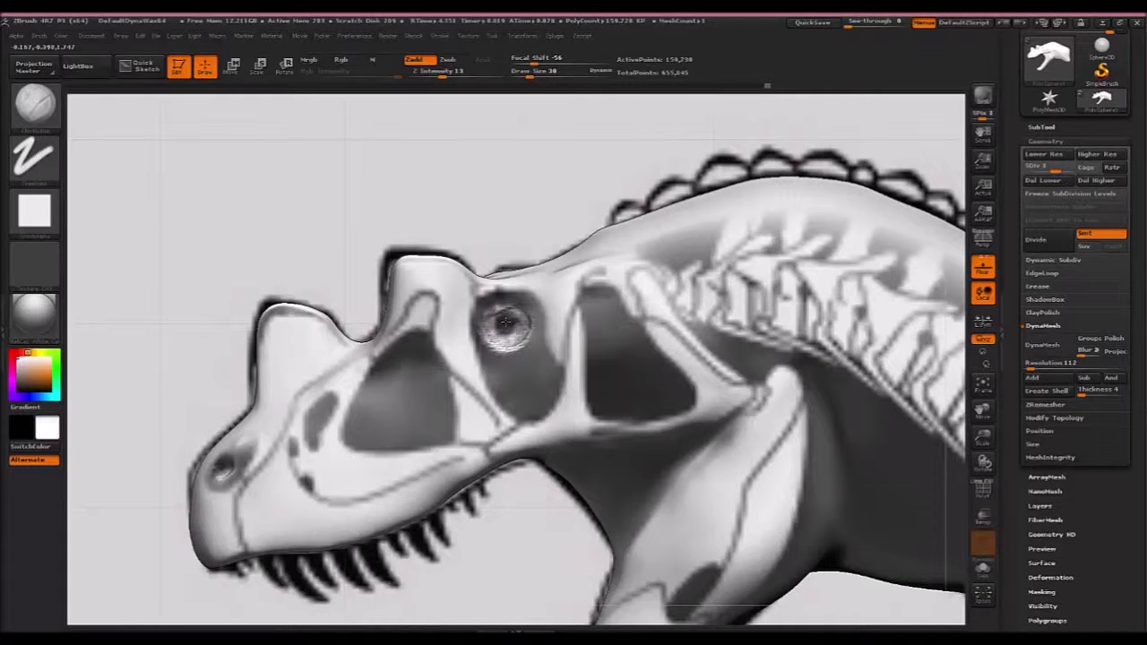
{"action": "right_click_drag", "start_coordinate": [589, 321], "coordinate": [660, 333]}
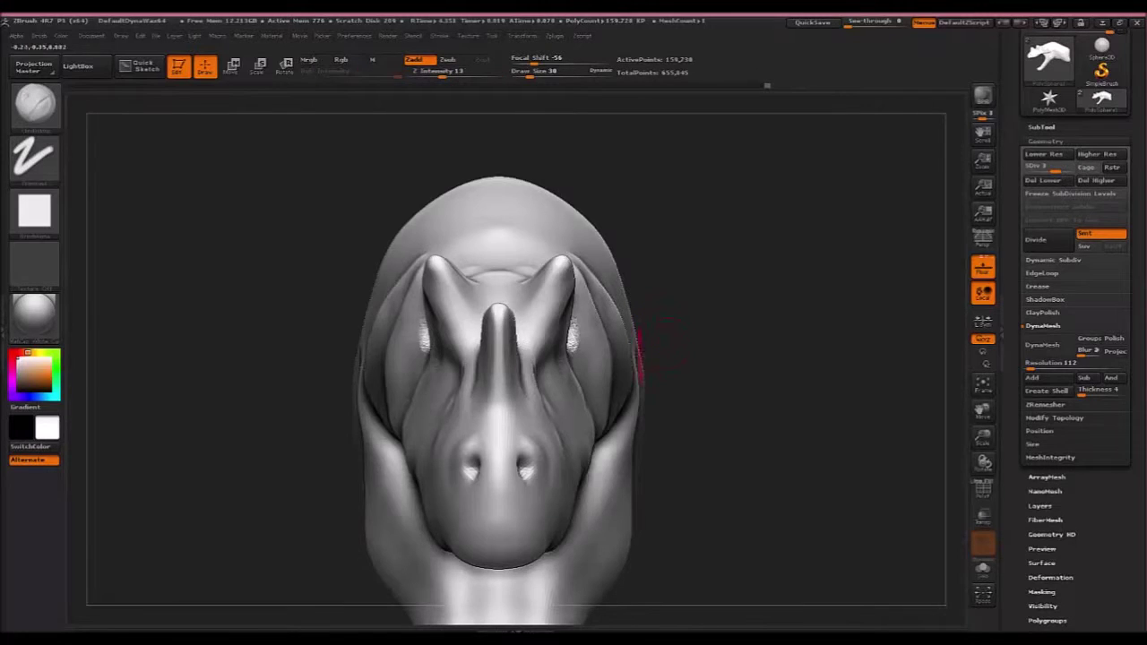
{"action": "left_click_drag", "start_coordinate": [663, 339], "coordinate": [595, 350]}
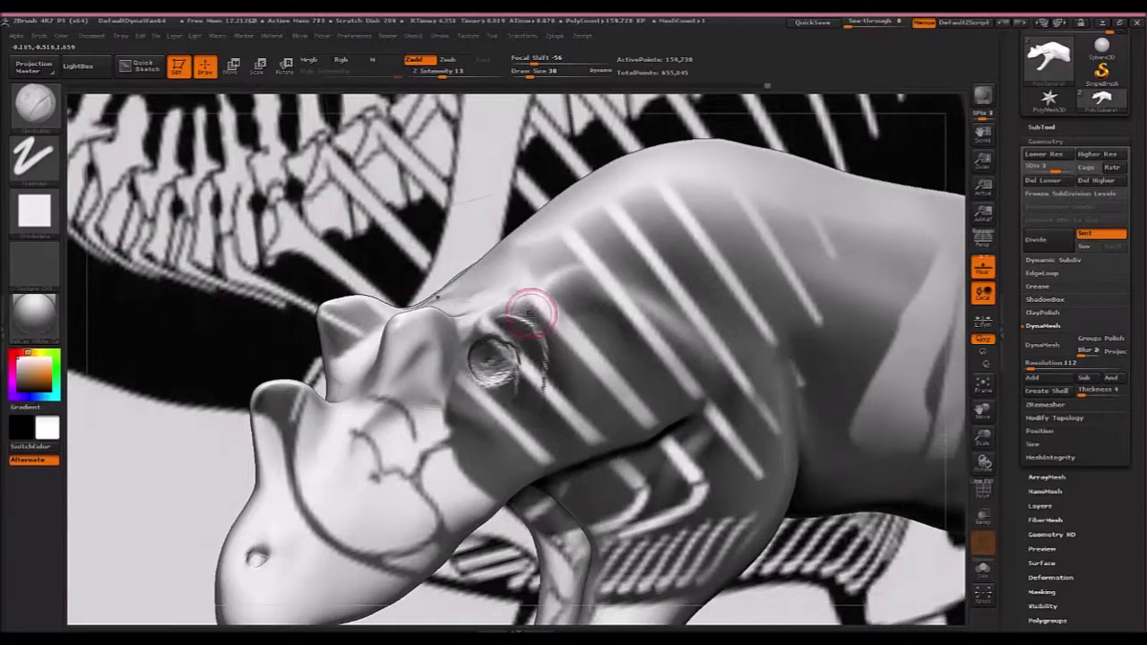
{"action": "mouse_move", "coordinate": [531, 313]}
{"action": "left_mouse_down"}
{"action": "mouse_move", "coordinate": [549, 391]}
{"action": "mouse_move", "coordinate": [532, 337]}
{"action": "left_mouse_up"}
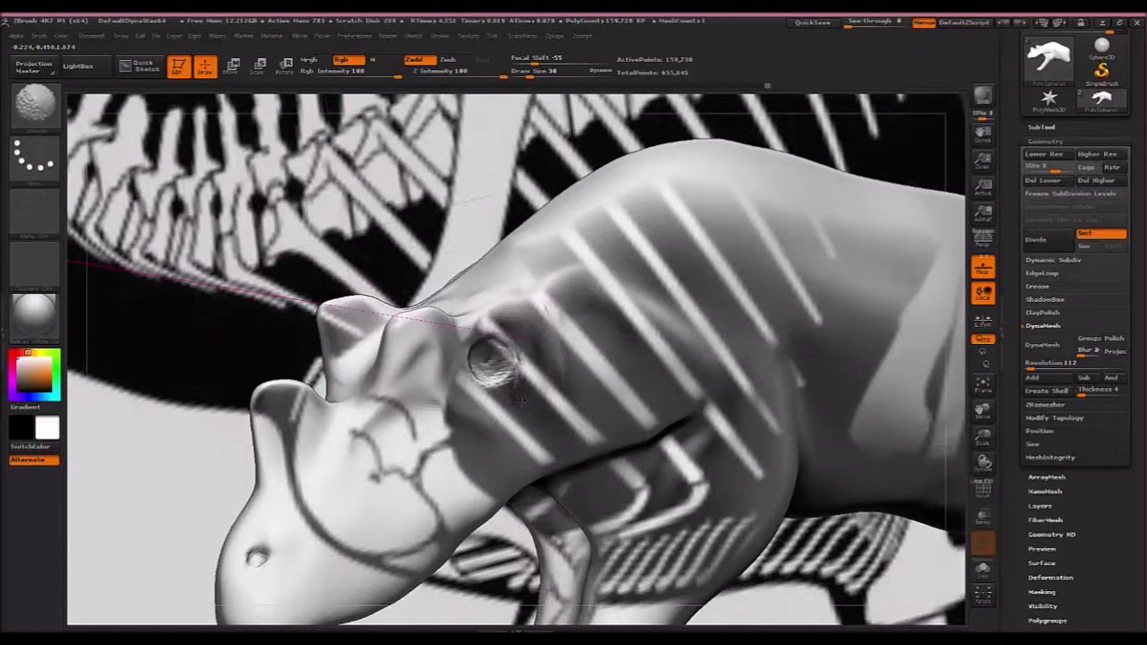
{"action": "left_click_drag", "start_coordinate": [518, 399], "coordinate": [474, 359]}
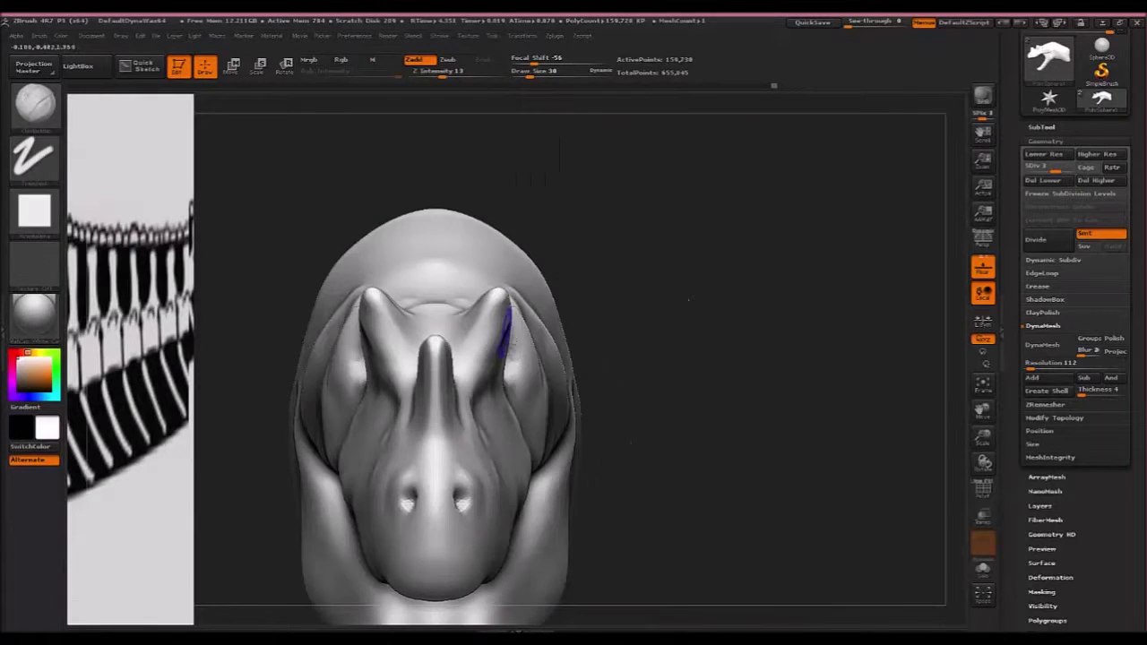
Reshape the brow horns from the front with the Move brush at subdivision level 1, using a draw size of 74.
{"action": "left_click", "coordinate": [35, 103]}
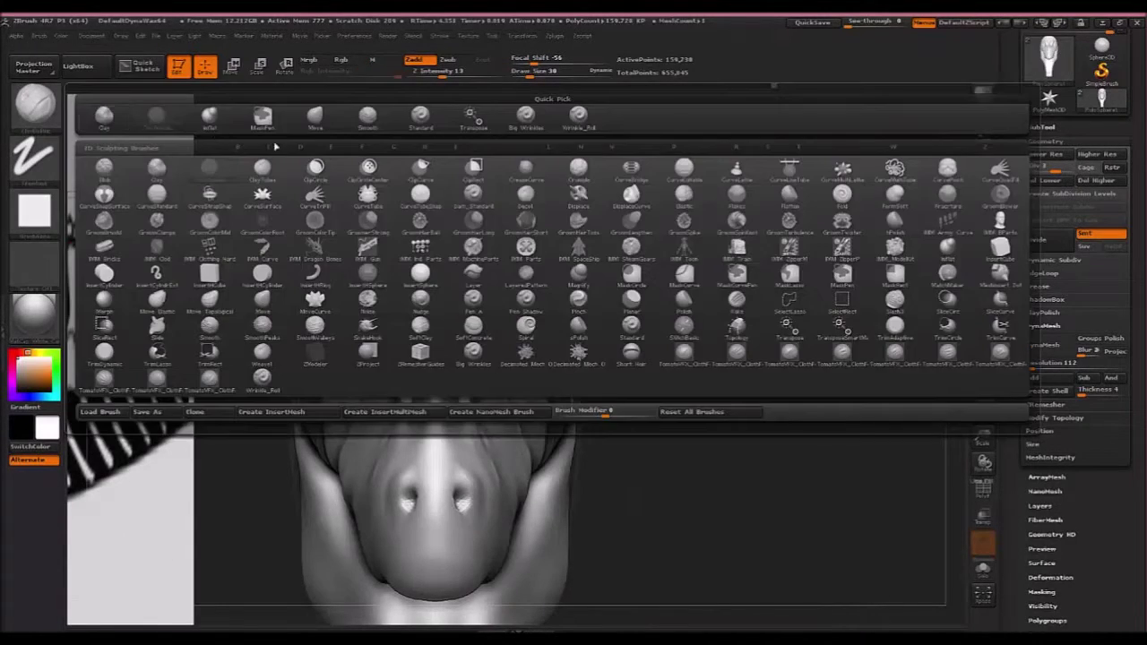
{"action": "left_click", "coordinate": [316, 120]}
{"action": "left_click_drag", "start_coordinate": [1048, 168], "coordinate": [1019, 168]}
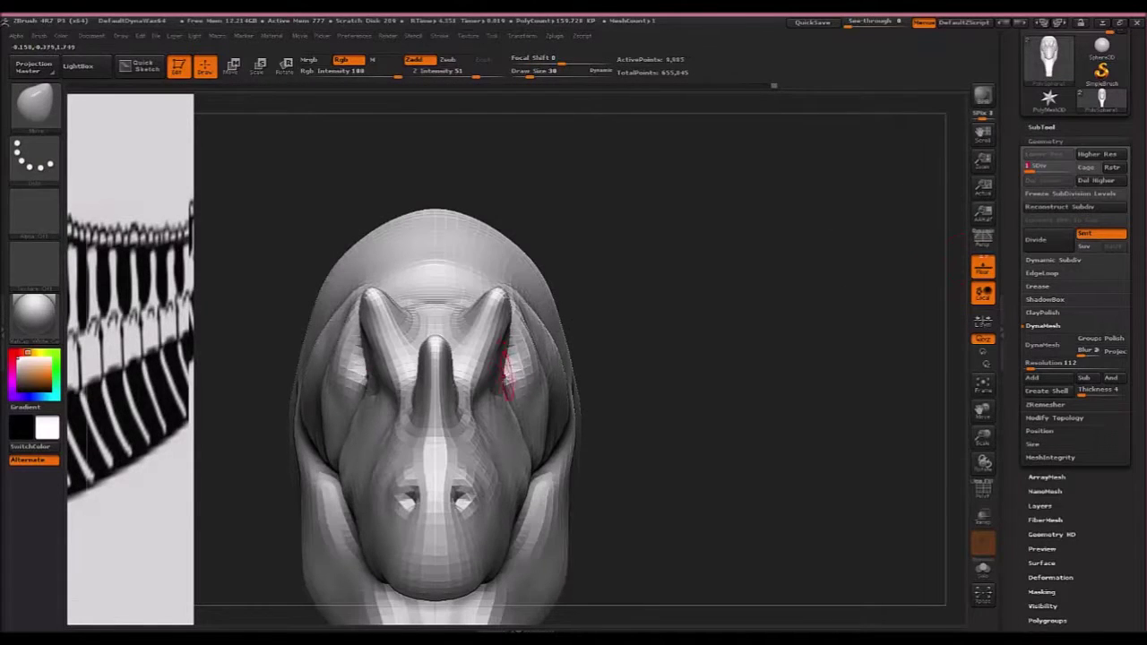
{"action": "mouse_move", "coordinate": [508, 375]}
{"action": "left_mouse_down"}
{"action": "mouse_move", "coordinate": [509, 386]}
{"action": "mouse_move", "coordinate": [502, 324]}
{"action": "mouse_move", "coordinate": [489, 351]}
{"action": "left_mouse_up"}
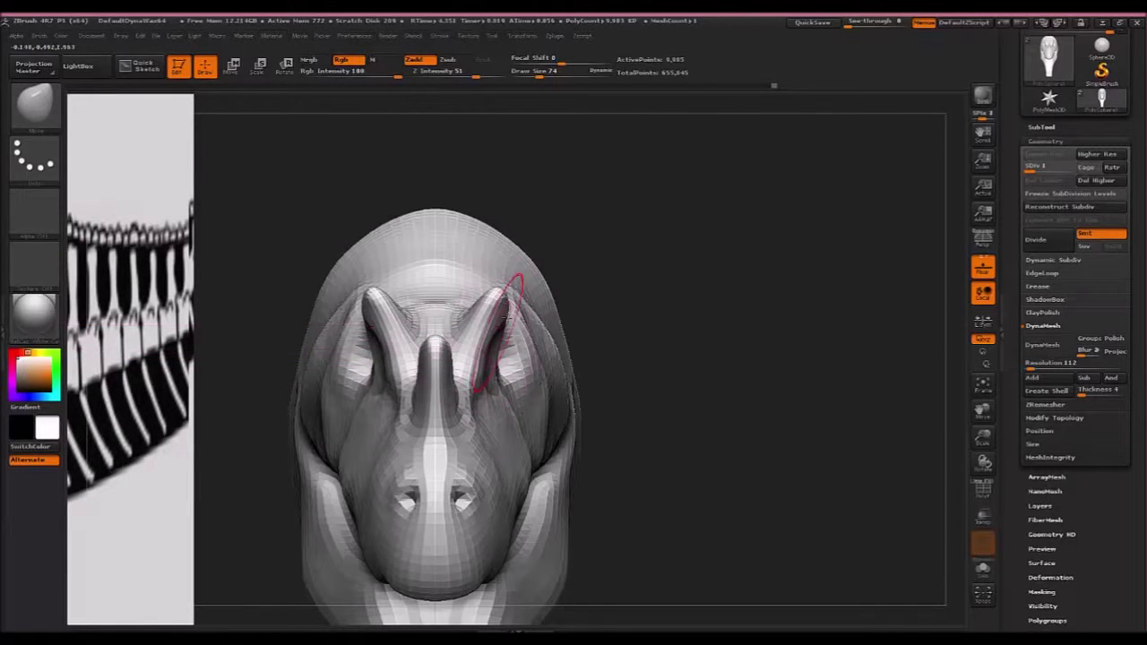
{"action": "left_click_drag", "start_coordinate": [507, 308], "coordinate": [491, 347]}
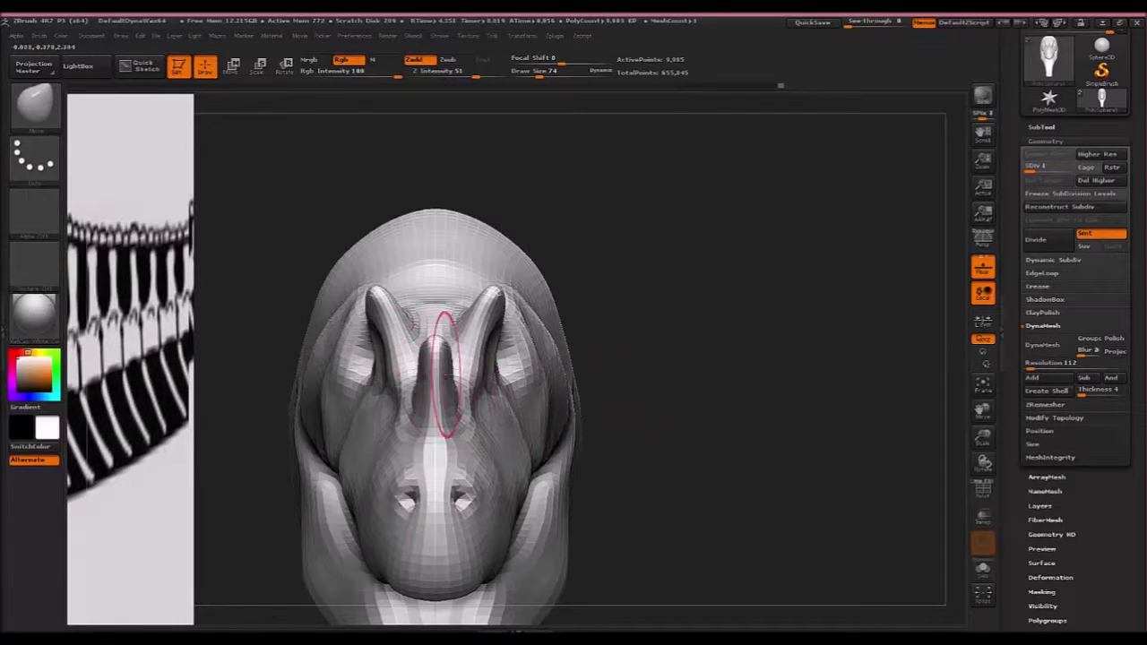
{"action": "mouse_move", "coordinate": [450, 375]}
{"action": "left_mouse_down"}
{"action": "mouse_move", "coordinate": [439, 375]}
{"action": "mouse_move", "coordinate": [446, 350]}
{"action": "mouse_move", "coordinate": [538, 358]}
{"action": "left_mouse_up"}
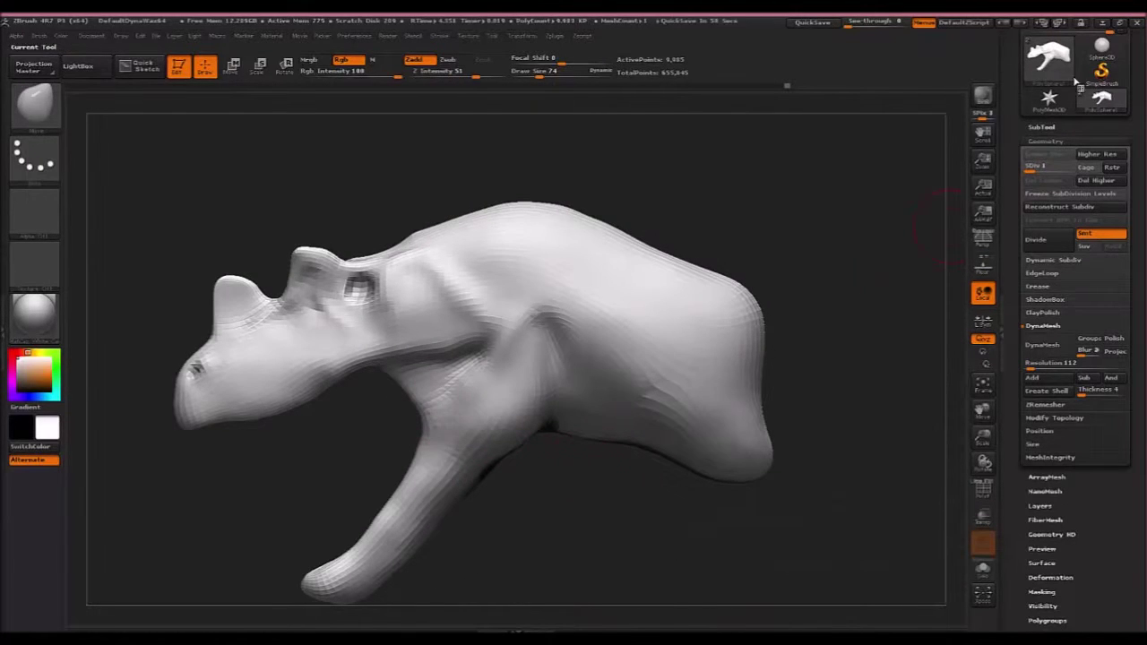
Smooth the snout between the horns and the area behind the jaw joint at subdivision level 4.
{"action": "left_click_drag", "start_coordinate": [1069, 174], "coordinate": [1075, 168]}
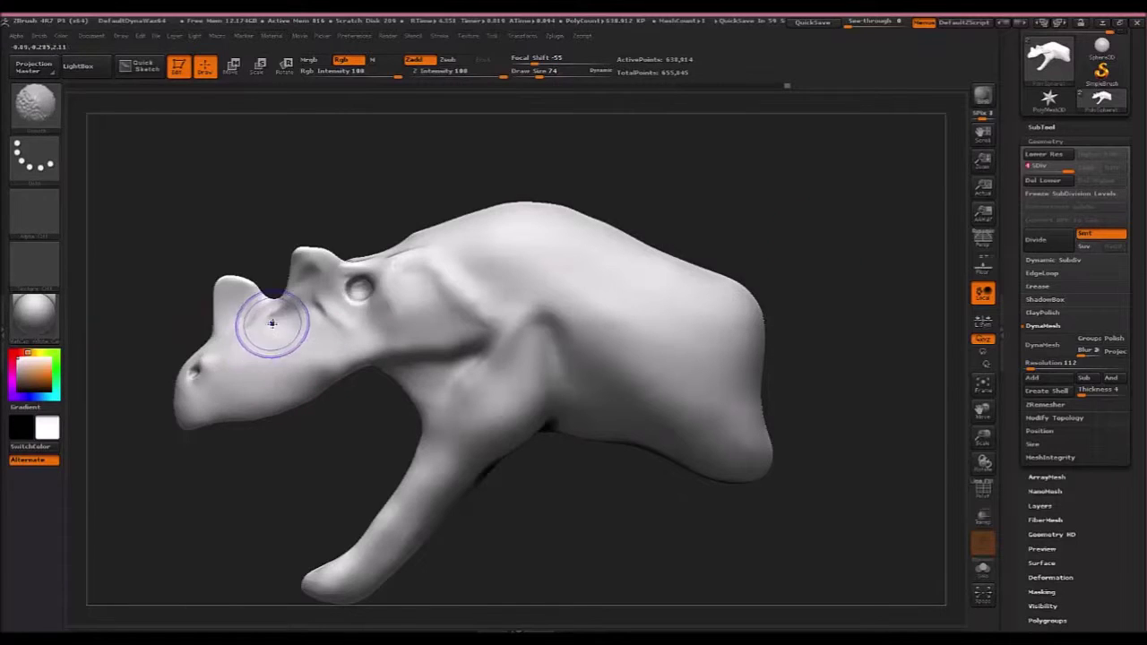
{"action": "mouse_move", "coordinate": [272, 323]}
{"action": "left_mouse_down", "text": "shift"}
{"action": "mouse_move", "coordinate": [247, 350]}
{"action": "mouse_move", "coordinate": [262, 358]}
{"action": "left_mouse_up", "text": "shift"}
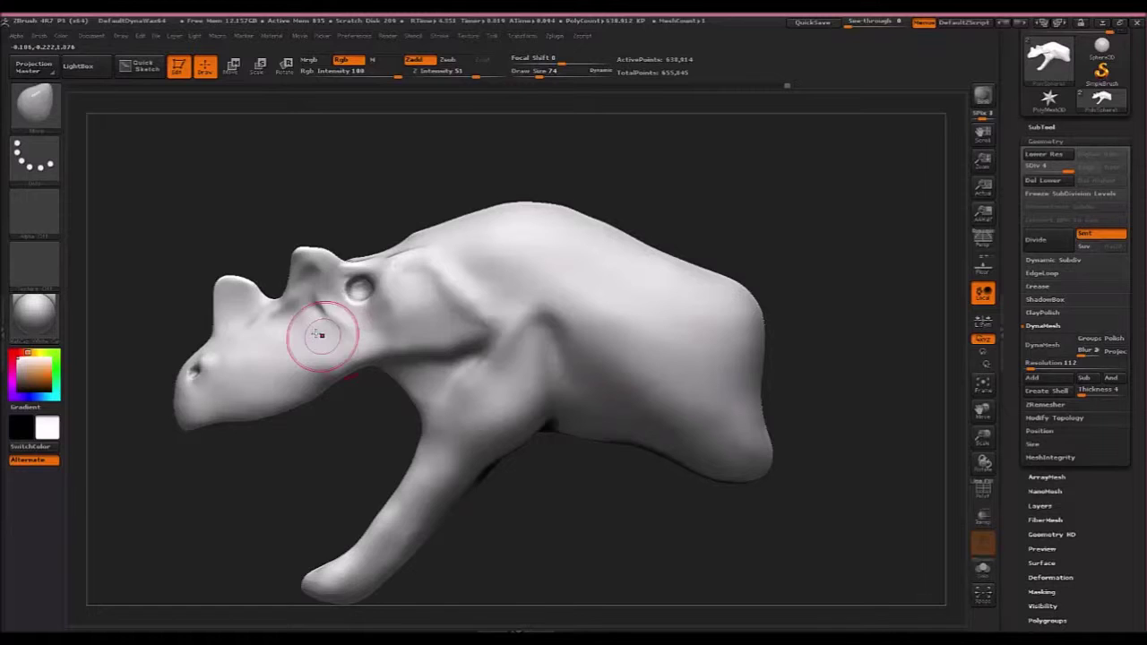
{"action": "mouse_move", "coordinate": [261, 313]}
{"action": "left_mouse_down", "text": "shift"}
{"action": "mouse_move", "coordinate": [257, 301]}
{"action": "mouse_move", "coordinate": [267, 318]}
{"action": "left_mouse_up", "text": "shift"}
{"action": "left_click_drag", "start_coordinate": [517, 322], "coordinate": [514, 341], "text": "shift"}
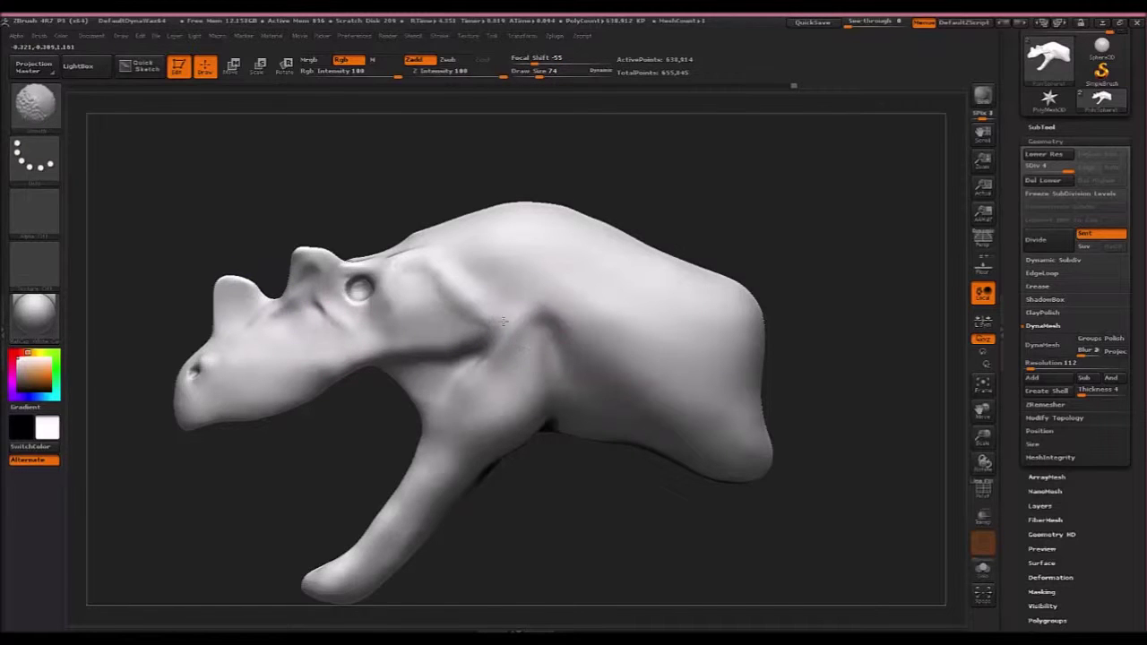
Build up the surface behind the jaw joint with the ClayBuildup brush at subdivision level 2, using a draw size of 42.
{"action": "mouse_move", "coordinate": [564, 337]}
{"action": "right_mouse_down"}
{"action": "mouse_move", "coordinate": [638, 344]}
{"action": "mouse_move", "coordinate": [565, 351]}
{"action": "right_mouse_up"}
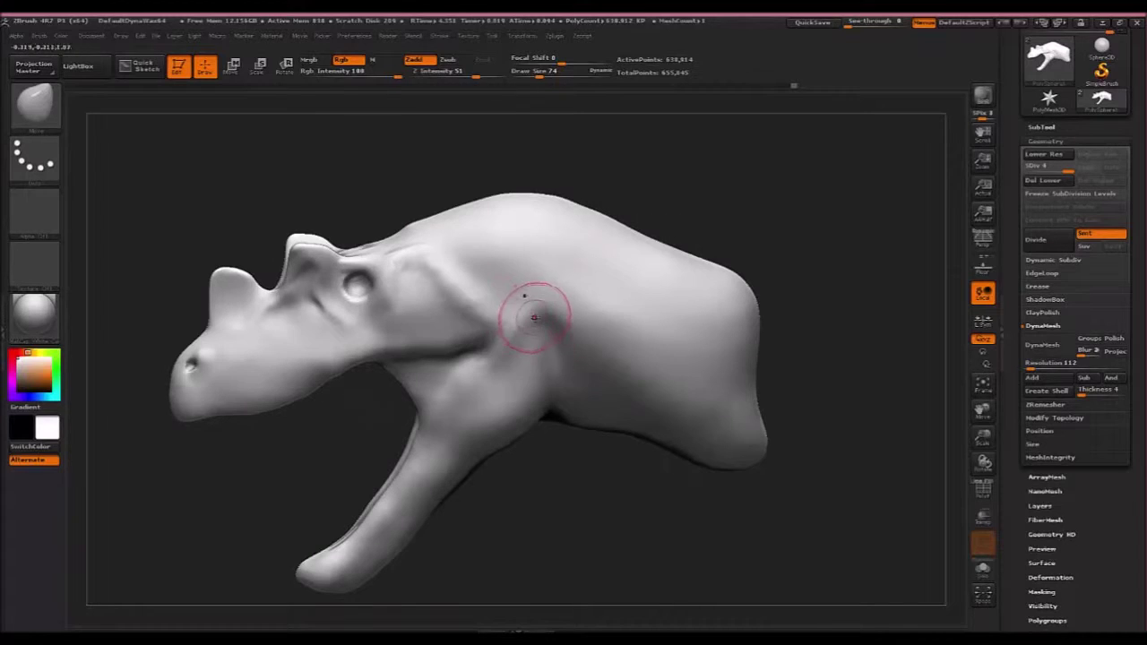
{"action": "left_click", "coordinate": [34, 103]}
{"action": "left_click", "coordinate": [137, 121]}
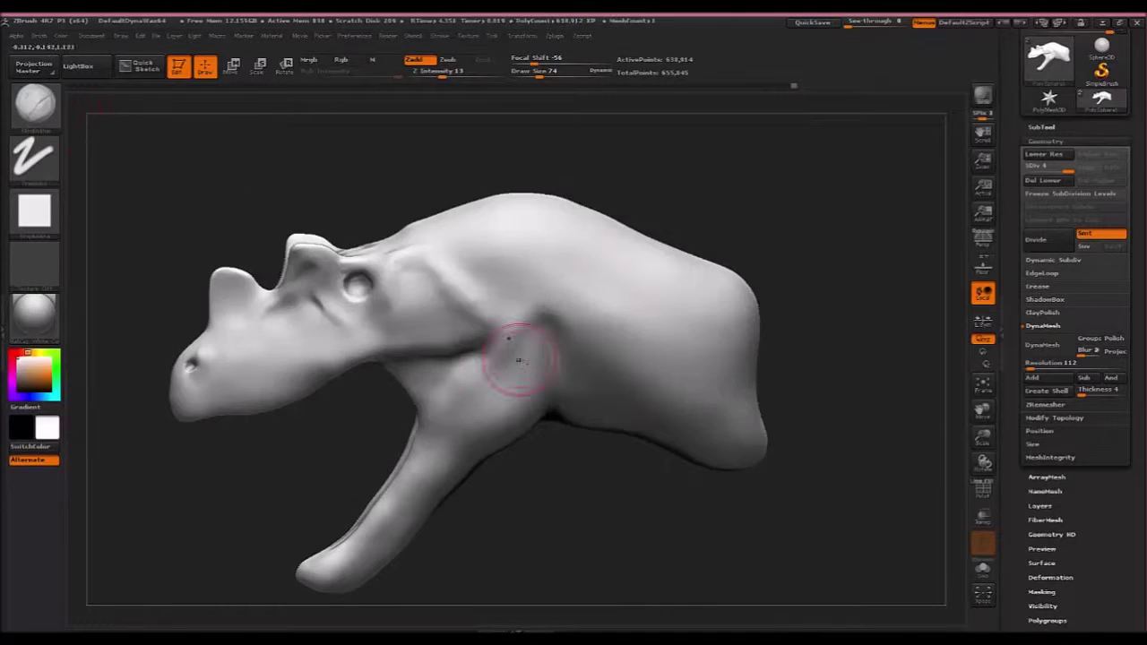
{"action": "key", "text": "bracketleft"}
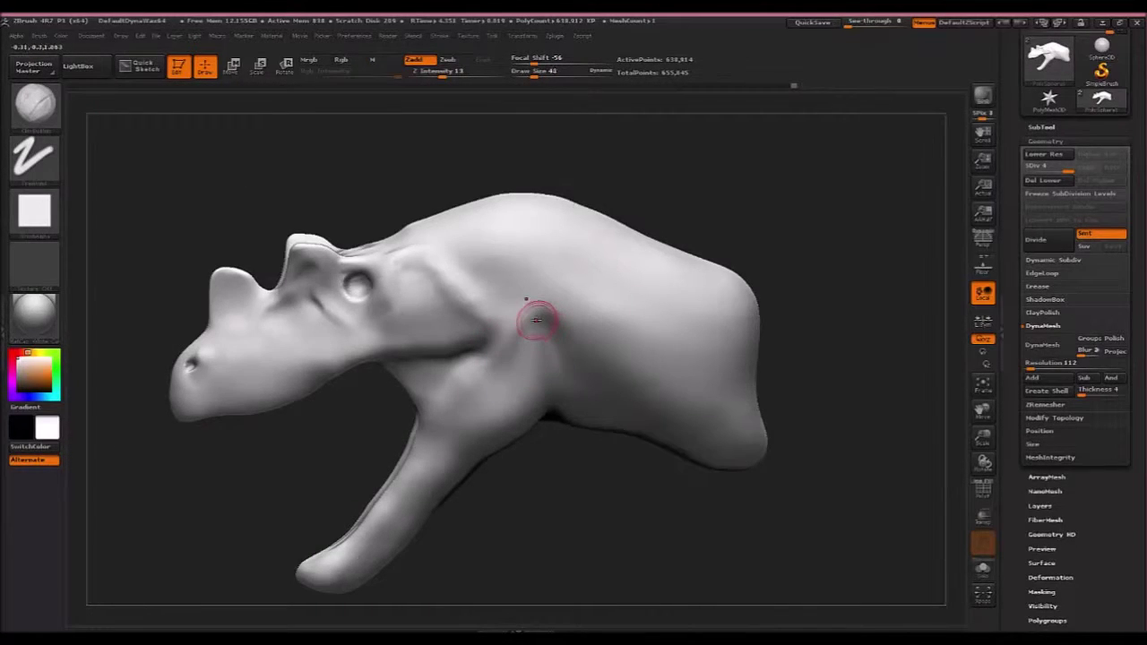
{"action": "mouse_move", "coordinate": [543, 324]}
{"action": "left_mouse_down"}
{"action": "mouse_move", "coordinate": [518, 306]}
{"action": "mouse_move", "coordinate": [560, 323]}
{"action": "left_mouse_up"}
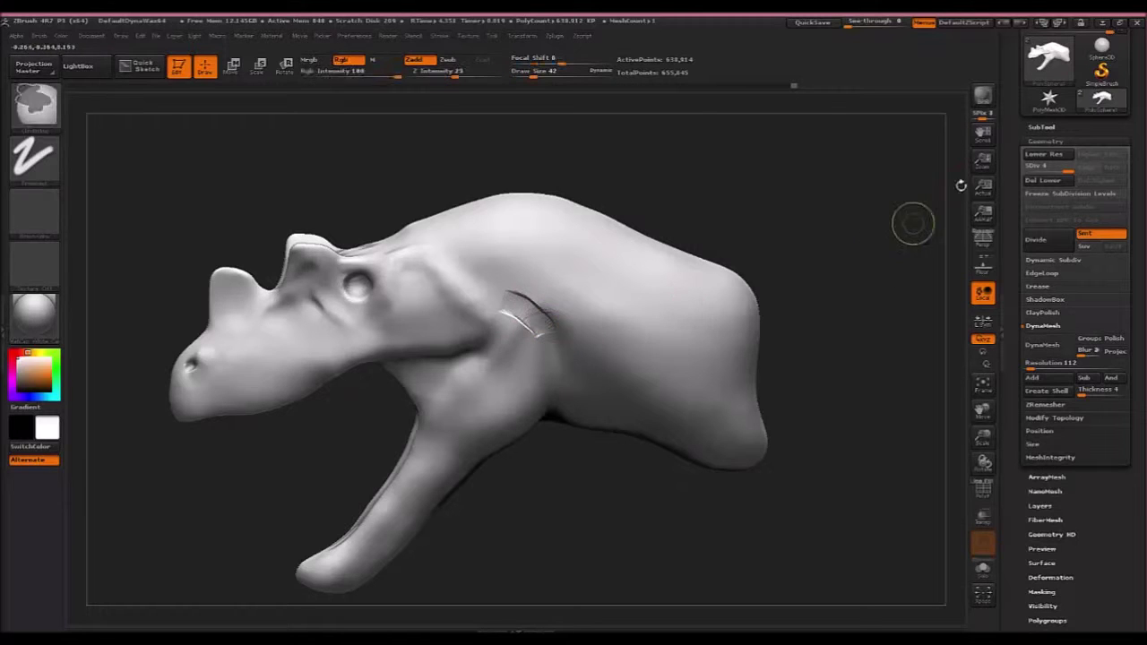
{"action": "key", "text": "ctrl+z"}
{"action": "left_click", "coordinate": [1040, 167]}
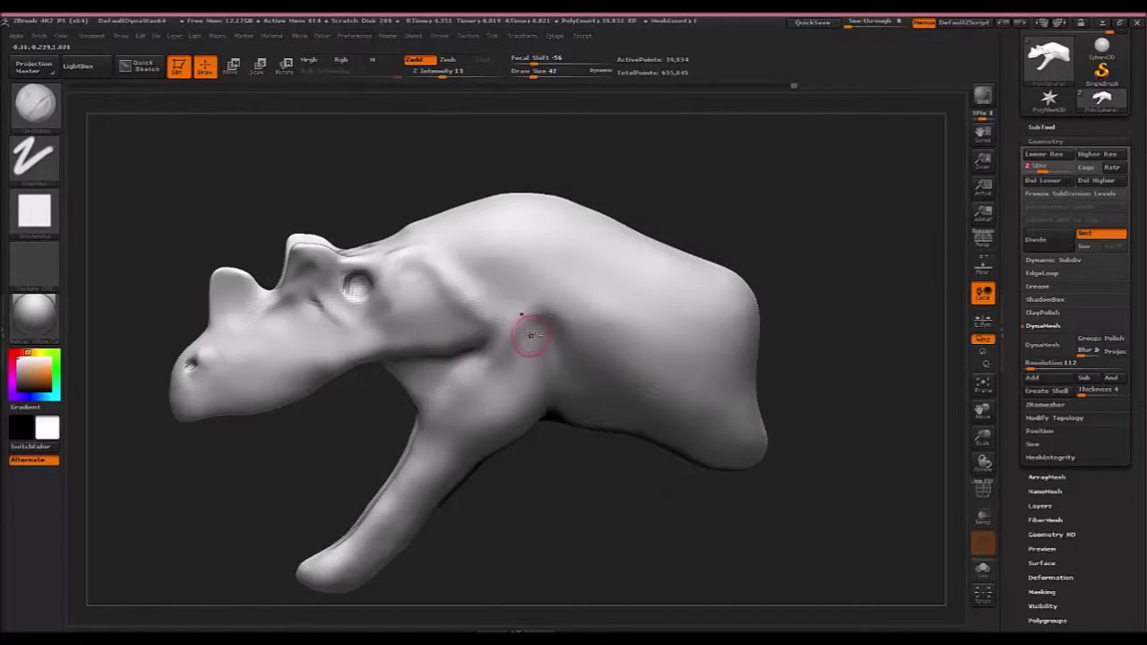
{"action": "mouse_move", "coordinate": [532, 328]}
{"action": "left_mouse_down"}
{"action": "mouse_move", "coordinate": [508, 301]}
{"action": "mouse_move", "coordinate": [525, 357]}
{"action": "left_mouse_up"}
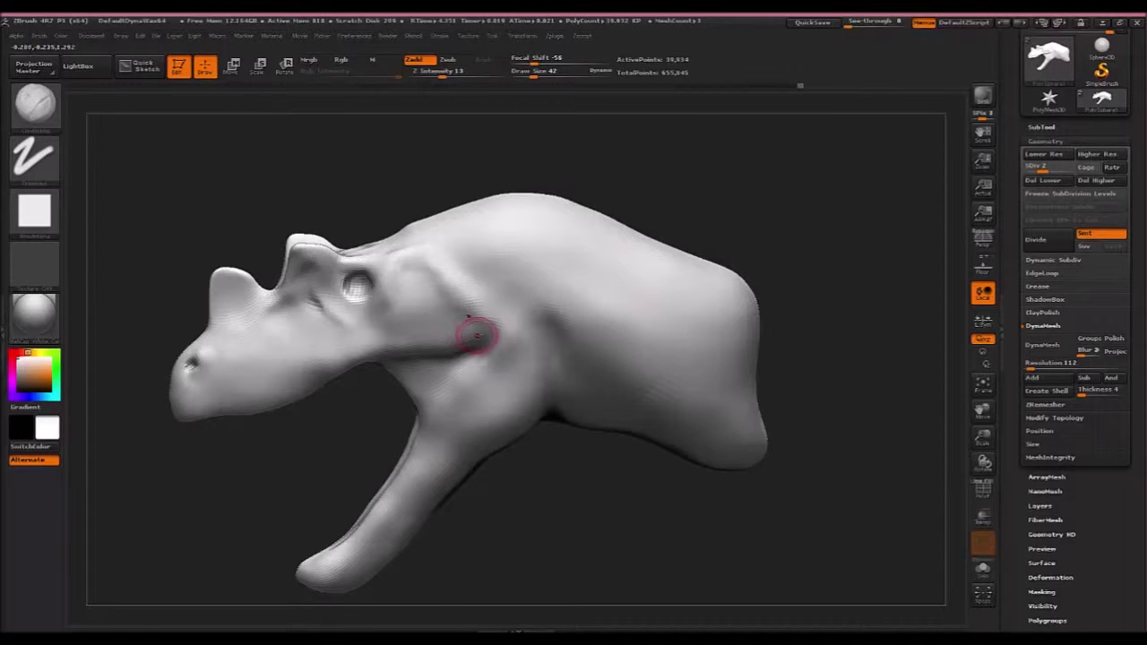
Sculpt the crease at the rear corner of the jaw at subdivision level 2 and smooth its raised upper edge.
{"action": "mouse_move", "coordinate": [482, 333]}
{"action": "left_mouse_down"}
{"action": "mouse_move", "coordinate": [455, 337]}
{"action": "mouse_move", "coordinate": [504, 348]}
{"action": "mouse_move", "coordinate": [484, 369]}
{"action": "left_mouse_up"}
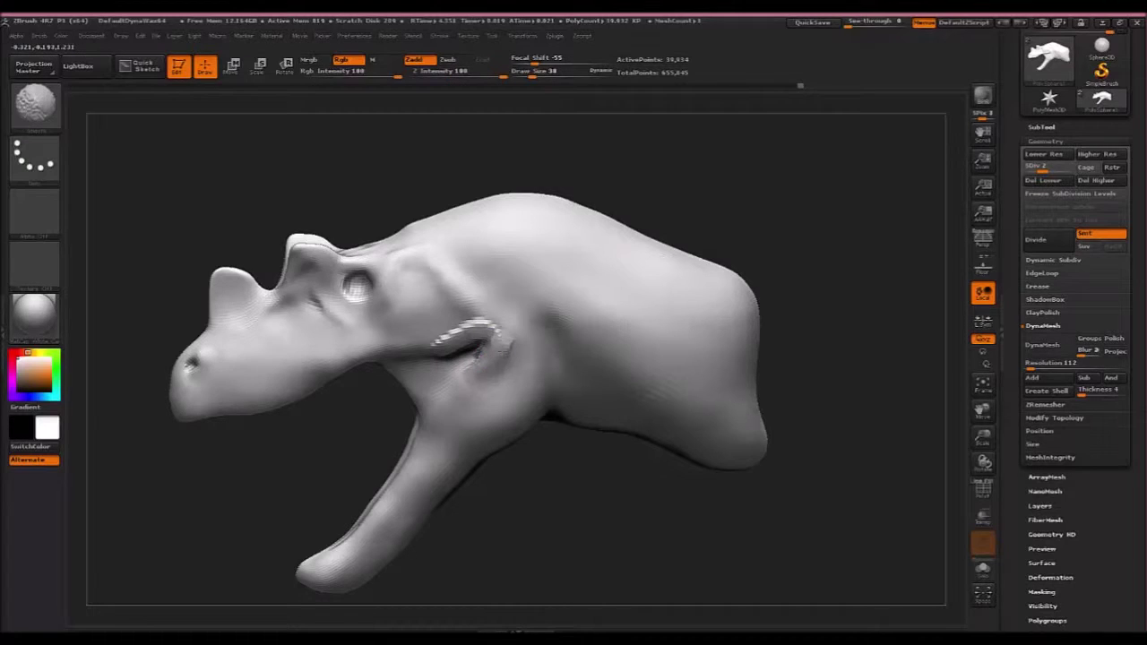
{"action": "left_click_drag", "start_coordinate": [489, 315], "coordinate": [457, 338], "text": "shift"}
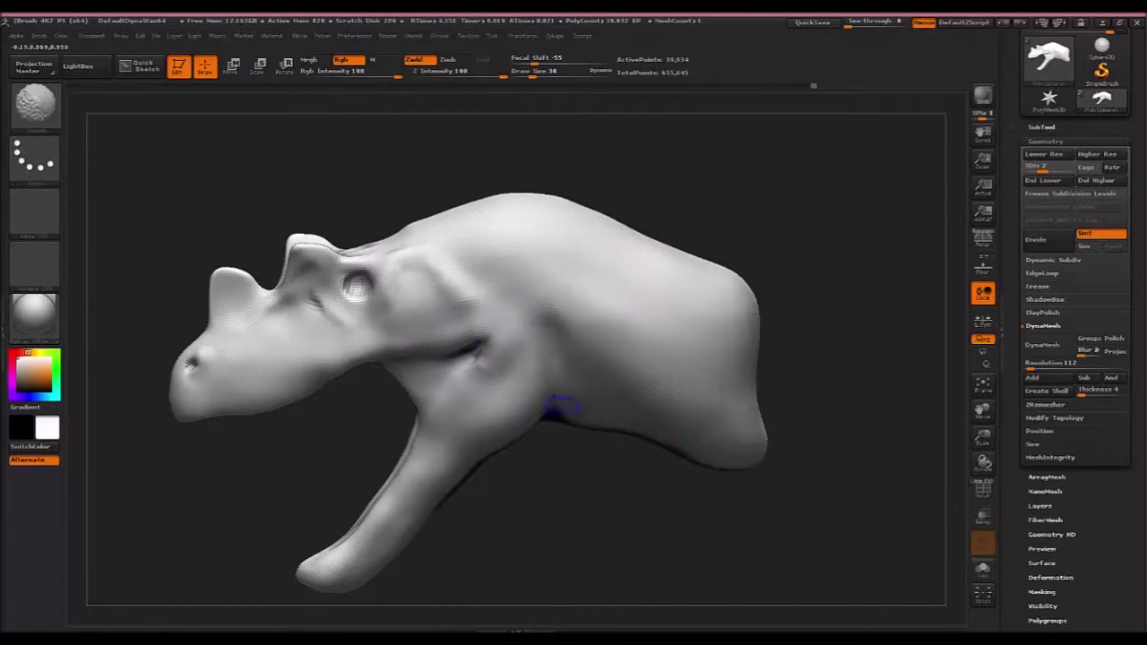
{"action": "mouse_move", "coordinate": [607, 482]}
{"action": "left_mouse_down"}
{"action": "mouse_move", "coordinate": [686, 418]}
{"action": "mouse_move", "coordinate": [726, 417]}
{"action": "mouse_move", "coordinate": [171, 371]}
{"action": "mouse_move", "coordinate": [176, 360]}
{"action": "left_mouse_up"}
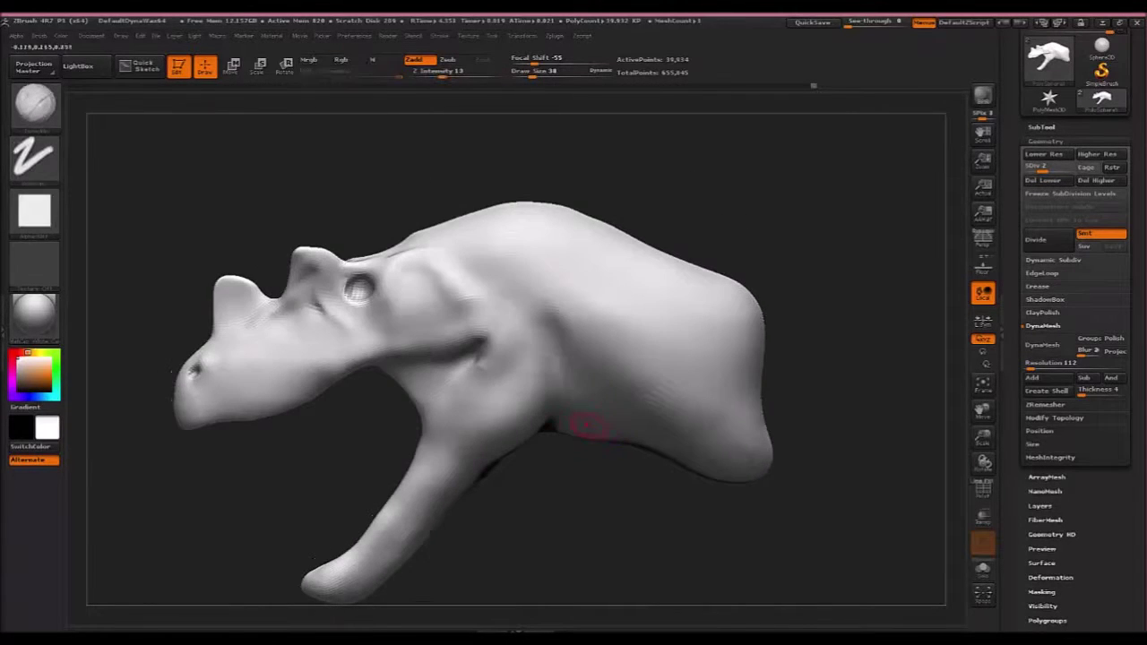
Adjust the jaw corner against the skeletal reference with the Move brush at draw size 78, showing the reference only for this edit.
{"action": "left_click", "coordinate": [989, 269]}
{"action": "left_click", "coordinate": [36, 107]}
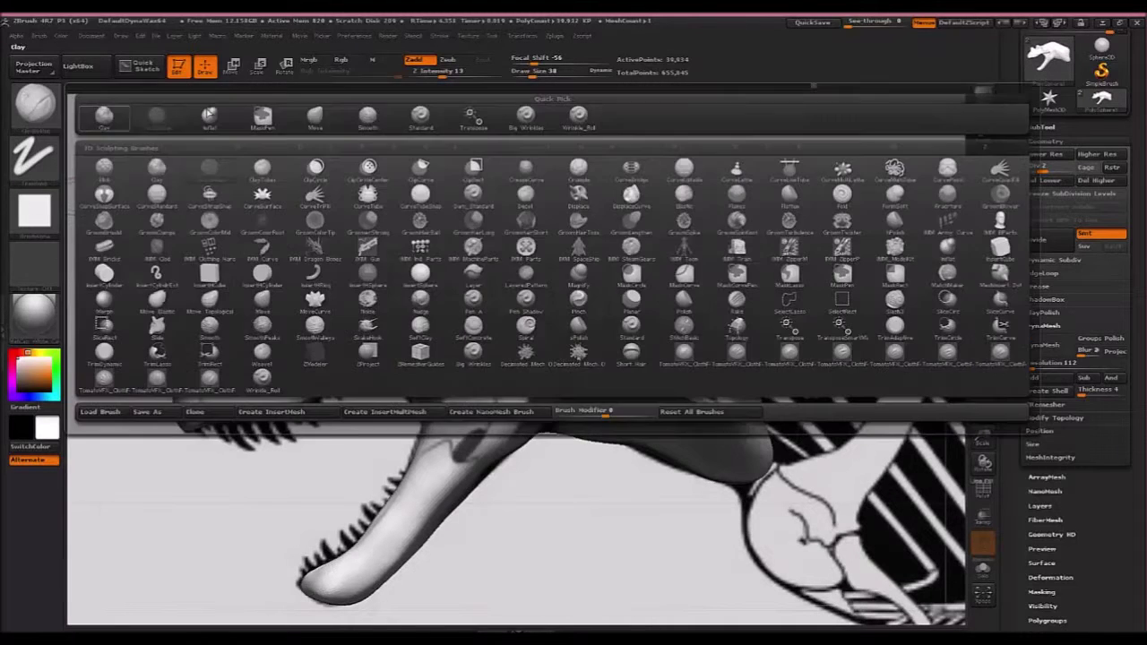
{"action": "left_click", "coordinate": [316, 117]}
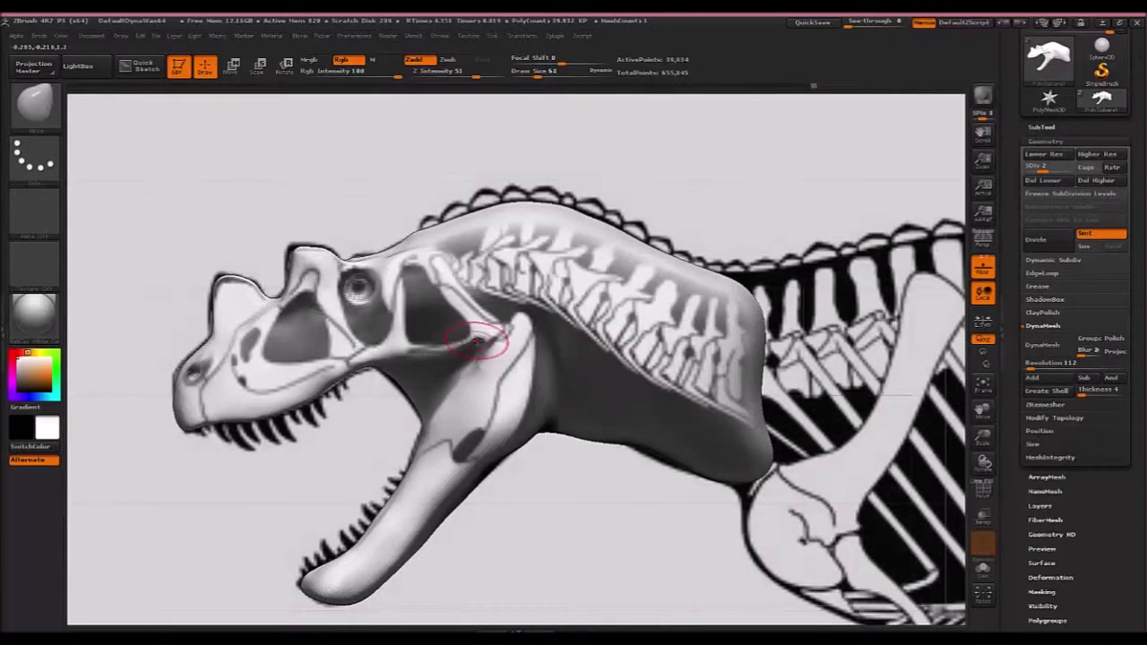
{"action": "key", "text": "bracketright"}
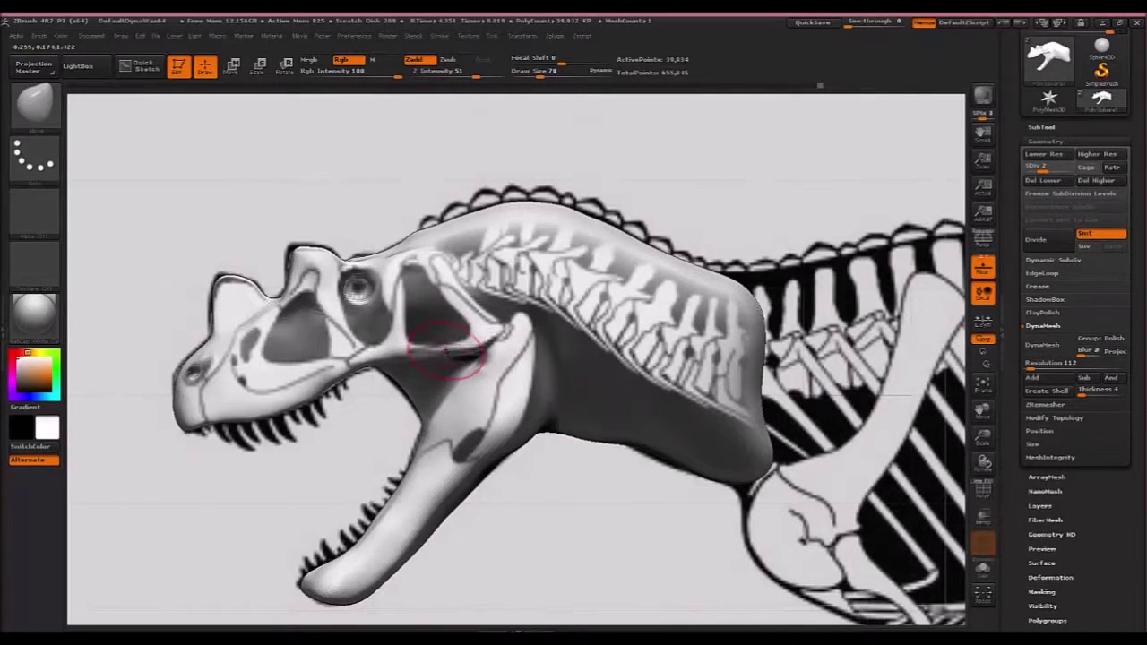
{"action": "left_click_drag", "start_coordinate": [480, 377], "coordinate": [485, 366]}
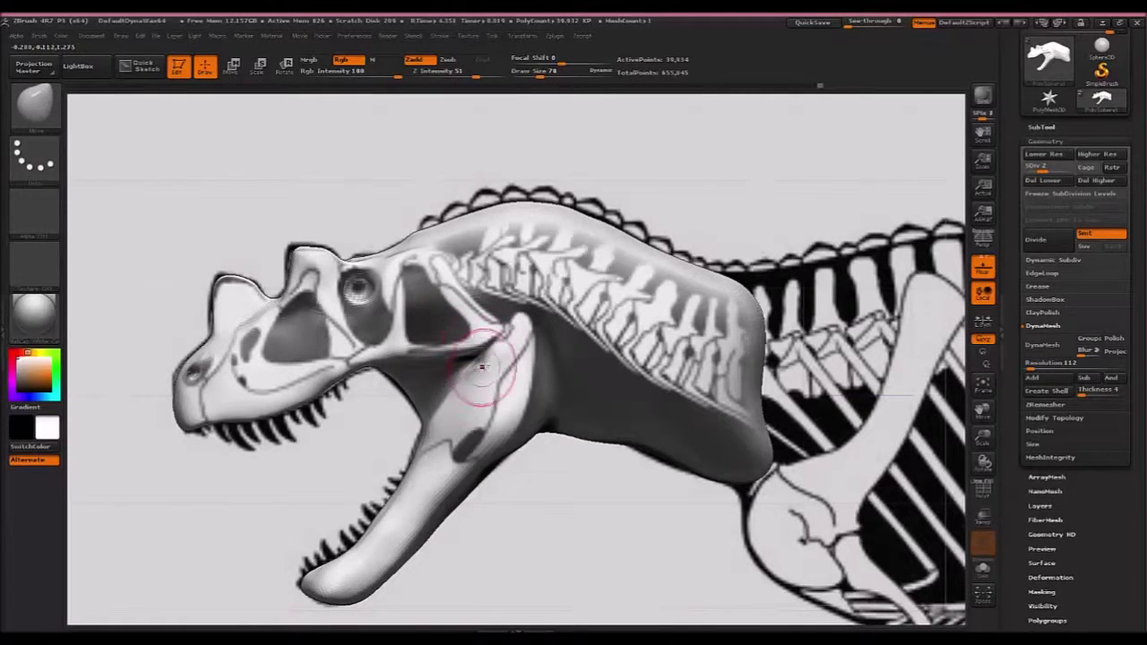
{"action": "left_click", "coordinate": [983, 266]}
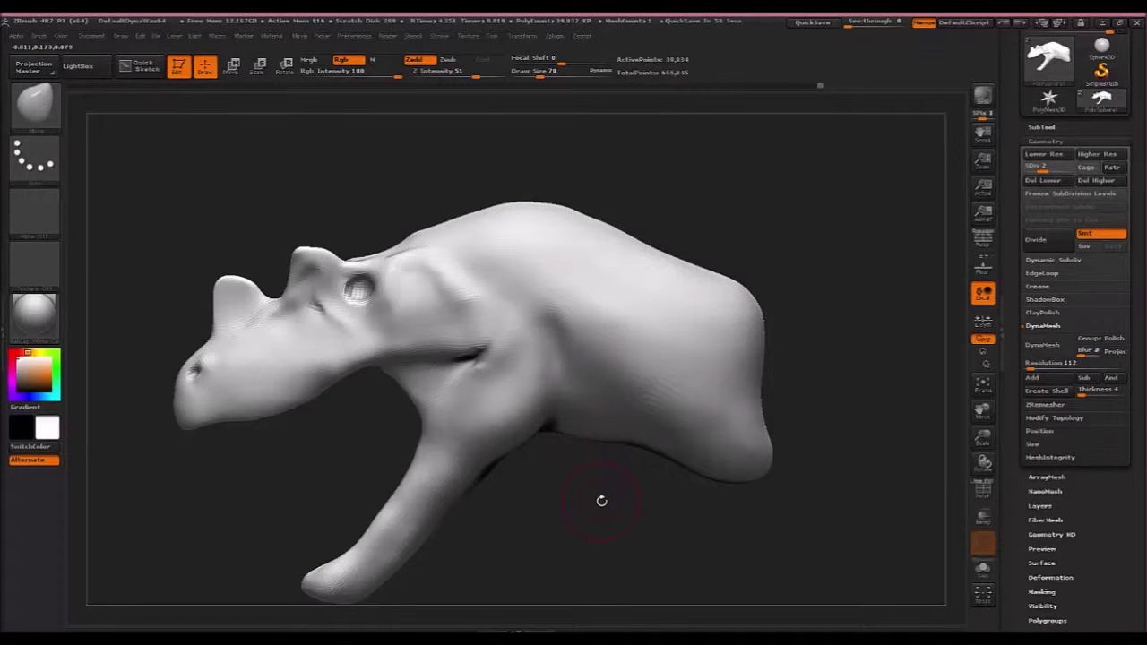
Insert a Sphere3D as a new subtool below the head in the subtool list.
{"action": "left_click_drag", "start_coordinate": [602, 500], "coordinate": [692, 484]}
{"action": "left_click_drag", "start_coordinate": [584, 459], "coordinate": [545, 429]}
{"action": "left_click", "coordinate": [1044, 127]}
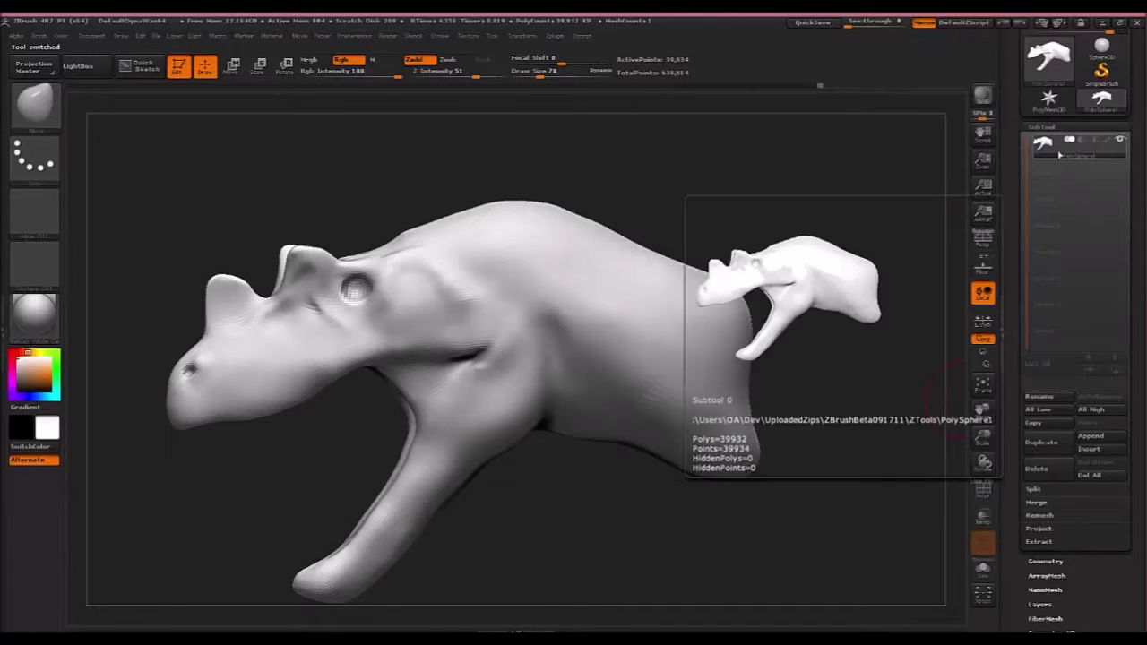
{"action": "left_click_drag", "start_coordinate": [1138, 167], "coordinate": [1142, 219]}
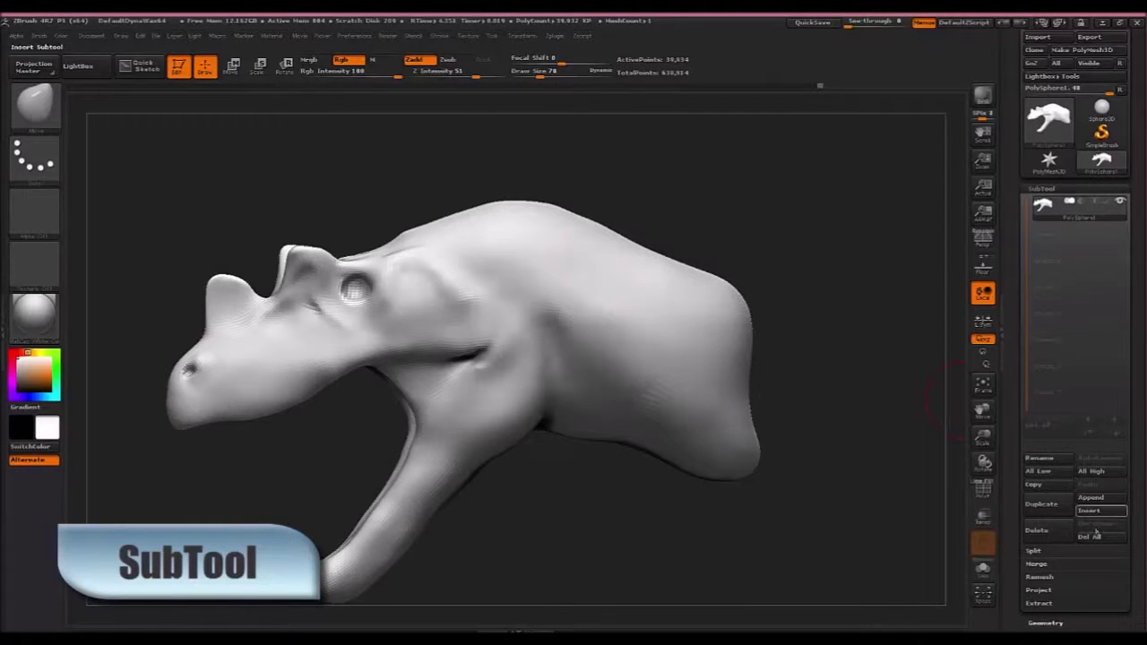
{"action": "mouse_move", "coordinate": [368, 187]}
{"action": "left_mouse_down"}
{"action": "mouse_move", "coordinate": [423, 182]}
{"action": "mouse_move", "coordinate": [367, 187]}
{"action": "left_mouse_up"}
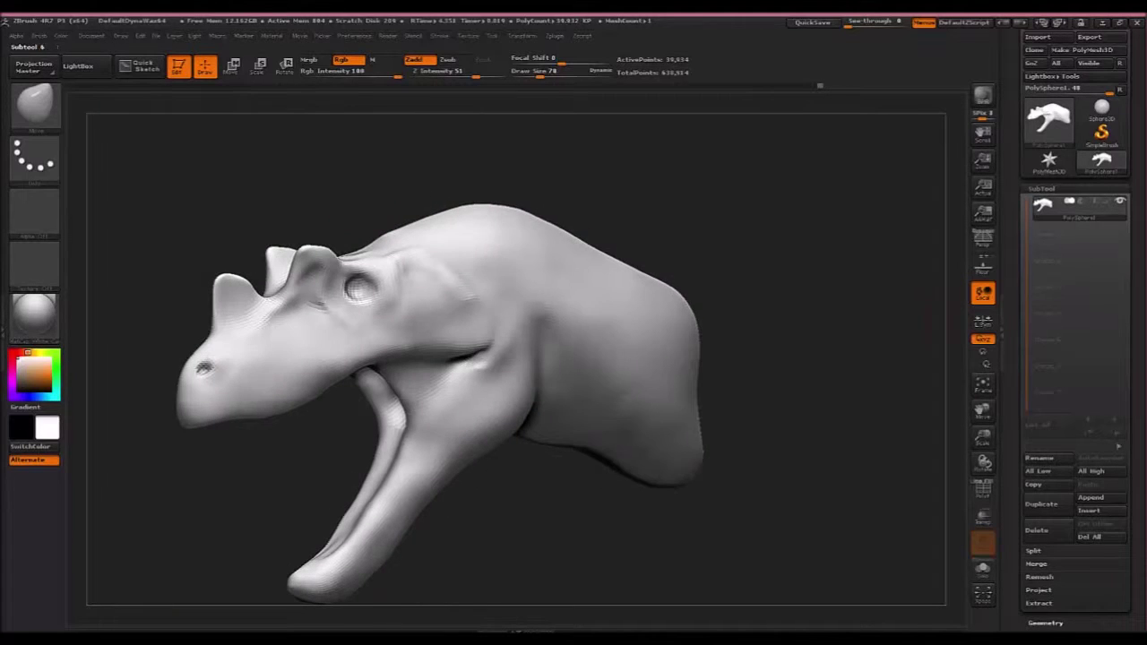
{"action": "left_click", "coordinate": [1101, 510]}
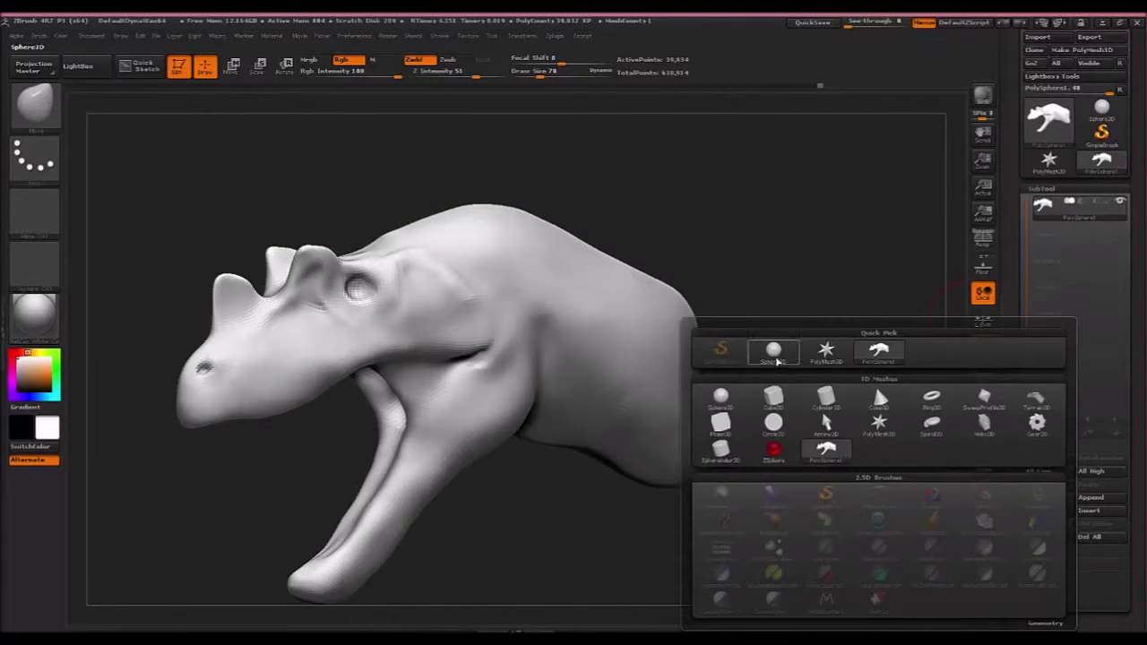
{"action": "mouse_move", "coordinate": [780, 358]}
{"action": "left_click", "coordinate": [781, 358]}
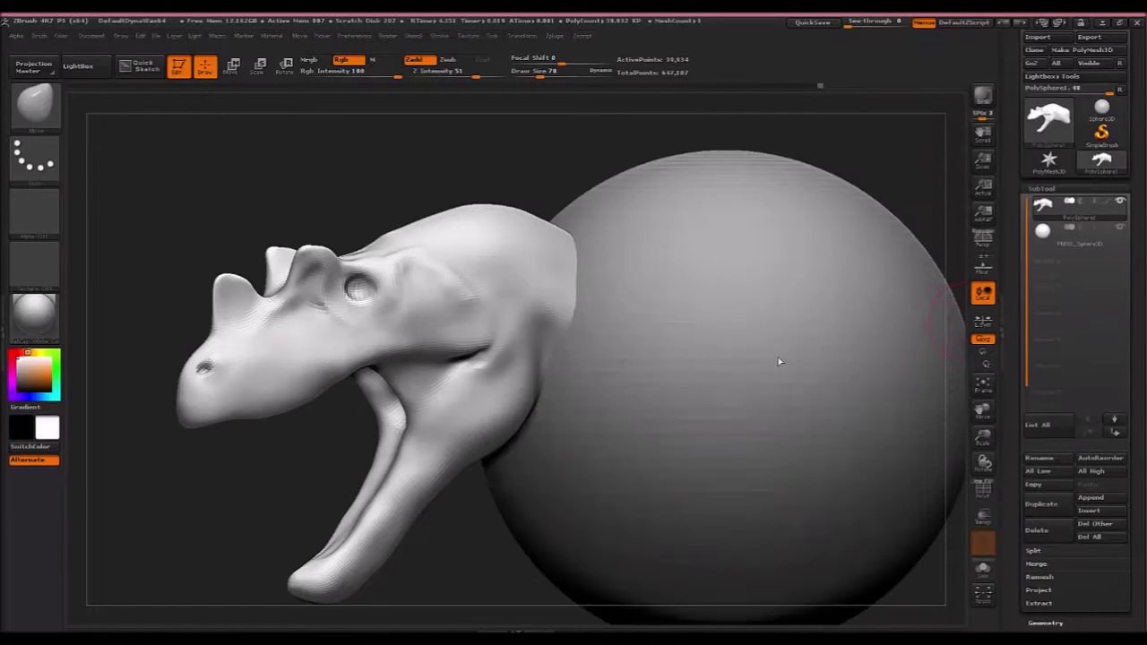
{"action": "left_click_drag", "start_coordinate": [781, 359], "coordinate": [769, 406]}
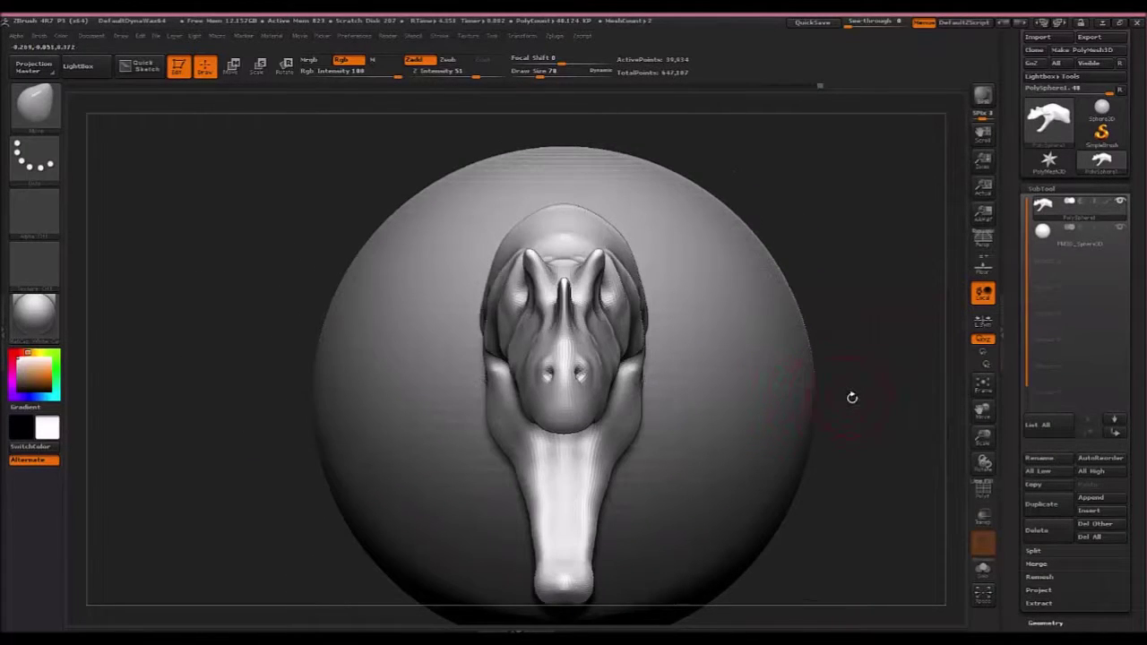
Select the sphere subtool and move it sideways from the head's centre in the front view.
{"action": "left_click", "coordinate": [1115, 245]}
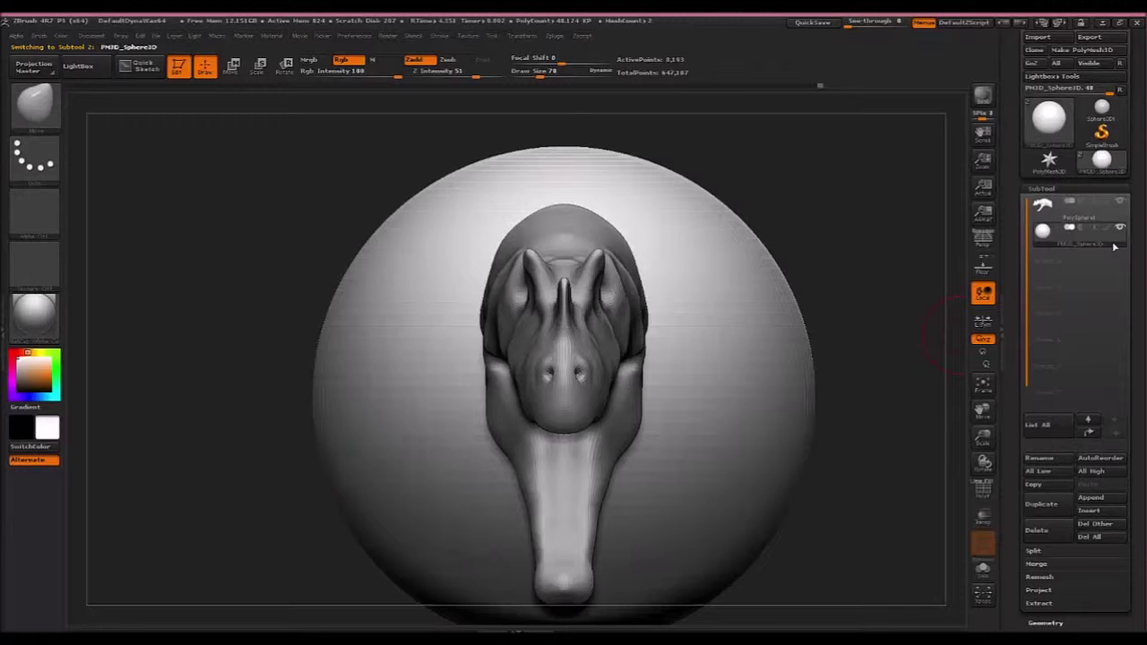
{"action": "left_click", "coordinate": [231, 66]}
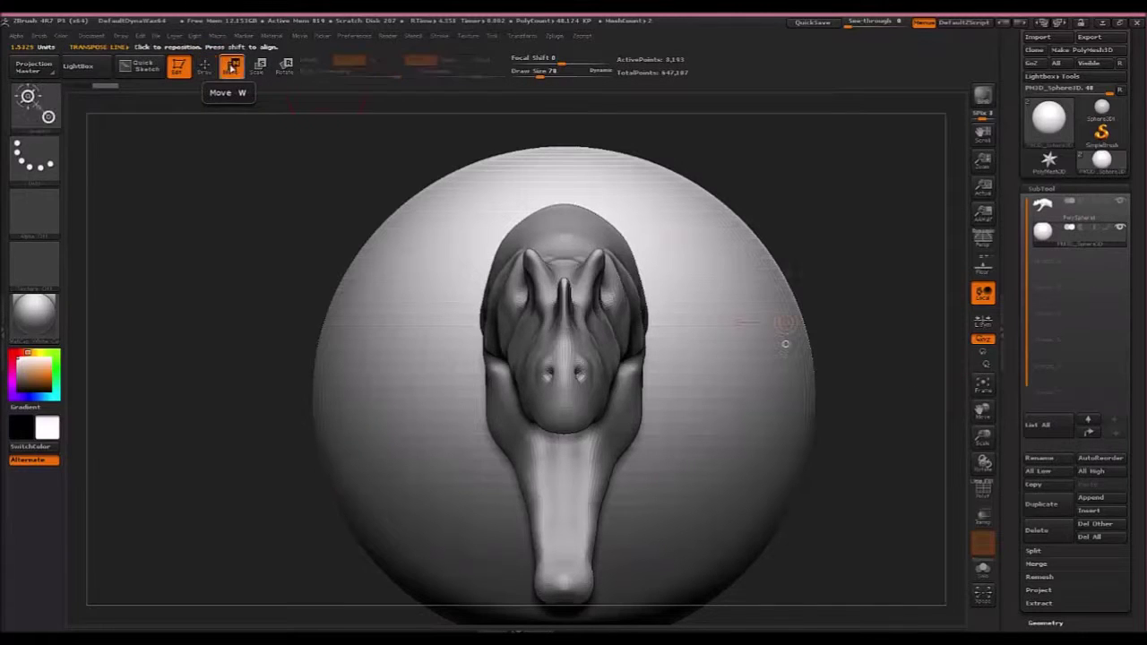
{"action": "left_click_drag", "start_coordinate": [699, 289], "coordinate": [879, 289]}
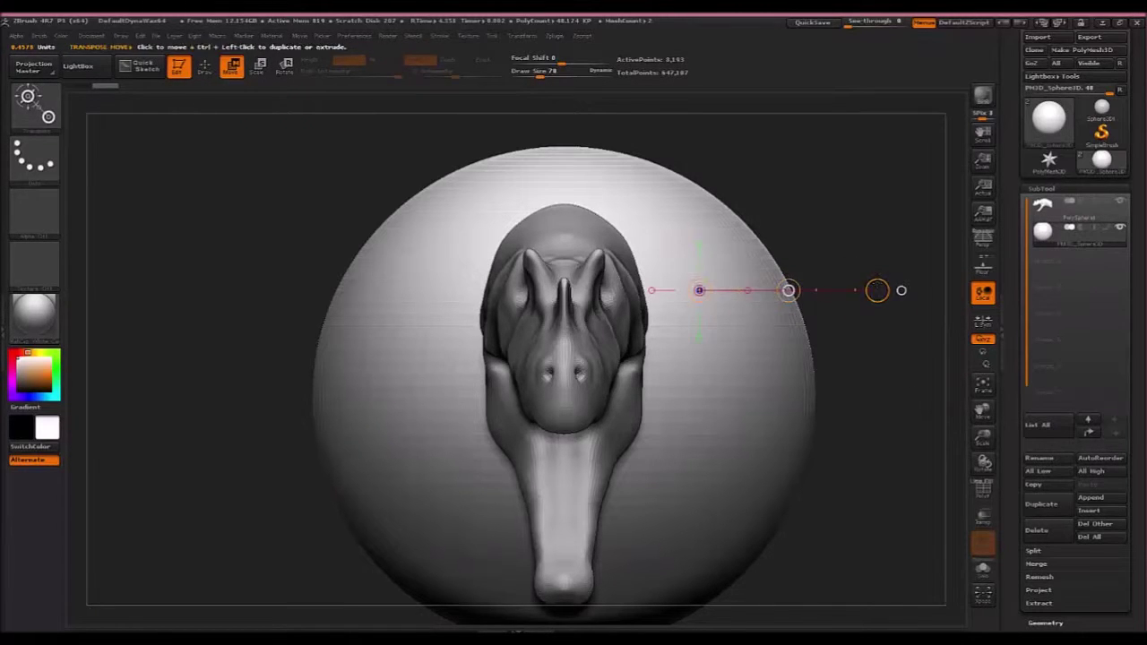
{"action": "left_click_drag", "start_coordinate": [788, 291], "coordinate": [947, 199]}
{"action": "right_click_drag", "start_coordinate": [830, 410], "coordinate": [833, 358], "text": "ctrl"}
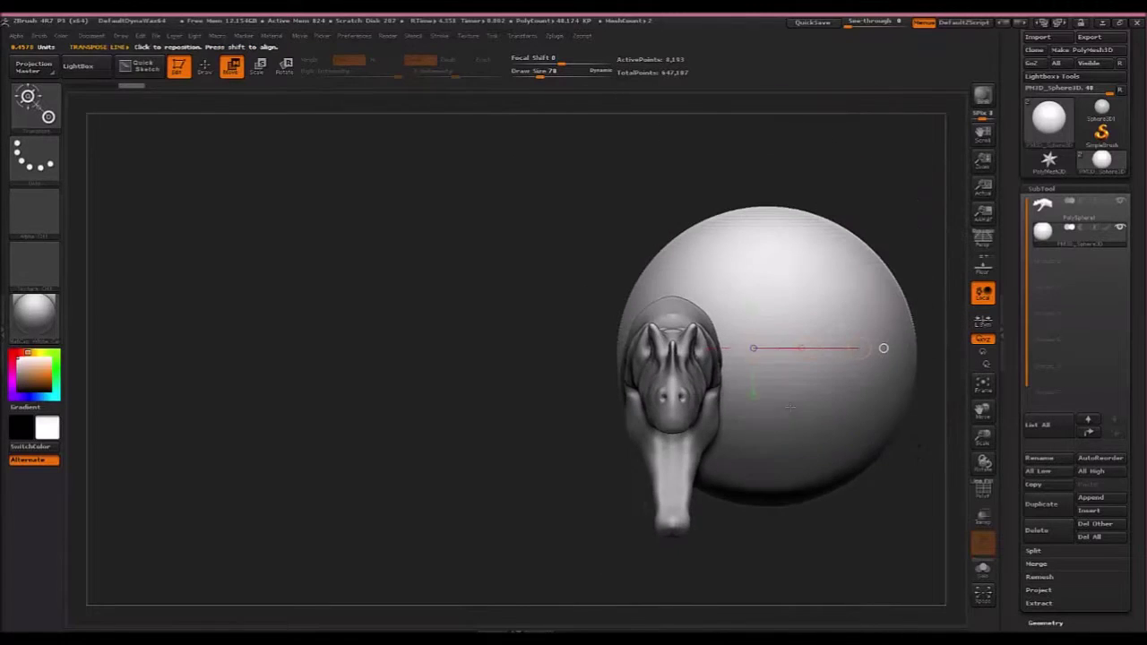
{"action": "right_click_drag", "start_coordinate": [851, 430], "coordinate": [753, 428], "text": "alt"}
Scale the sphere down uniformly from the front until it is a small ball beside the head.
{"action": "left_click_drag", "start_coordinate": [742, 390], "coordinate": [904, 378], "text": "shift"}
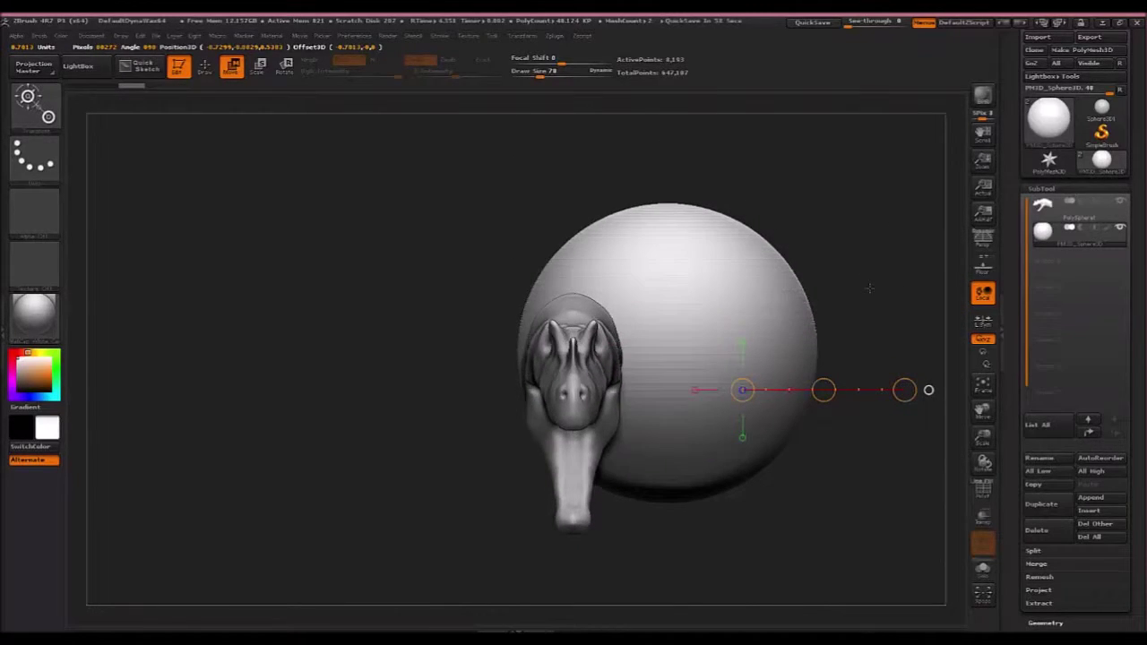
{"action": "left_click", "coordinate": [257, 67]}
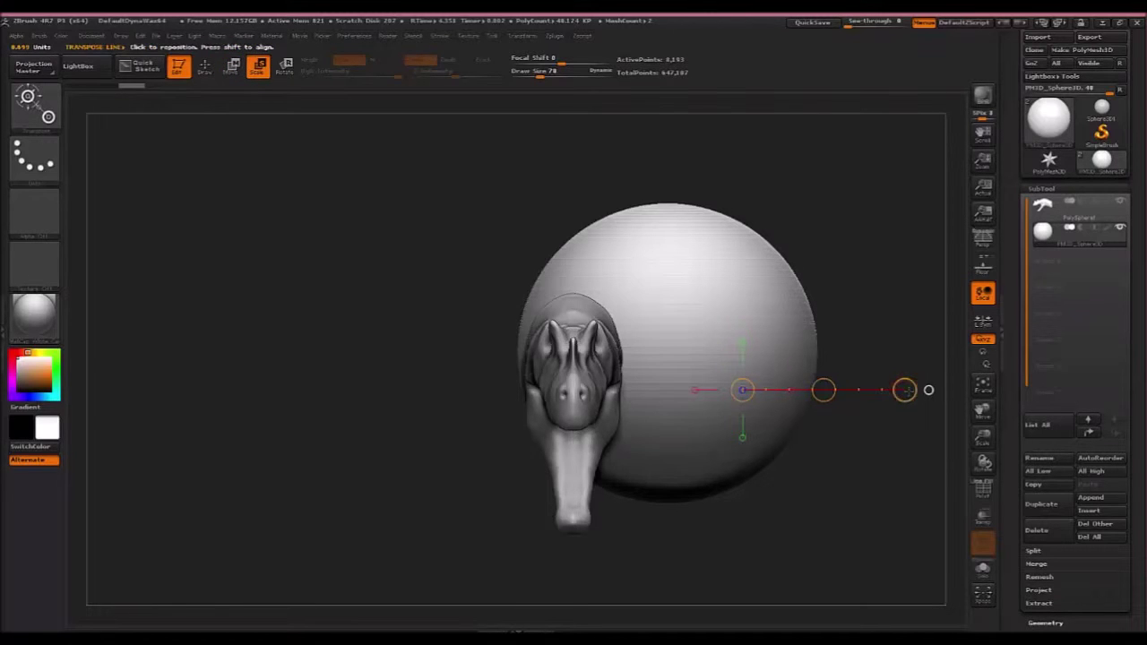
{"action": "left_click_drag", "start_coordinate": [905, 390], "coordinate": [824, 391]}
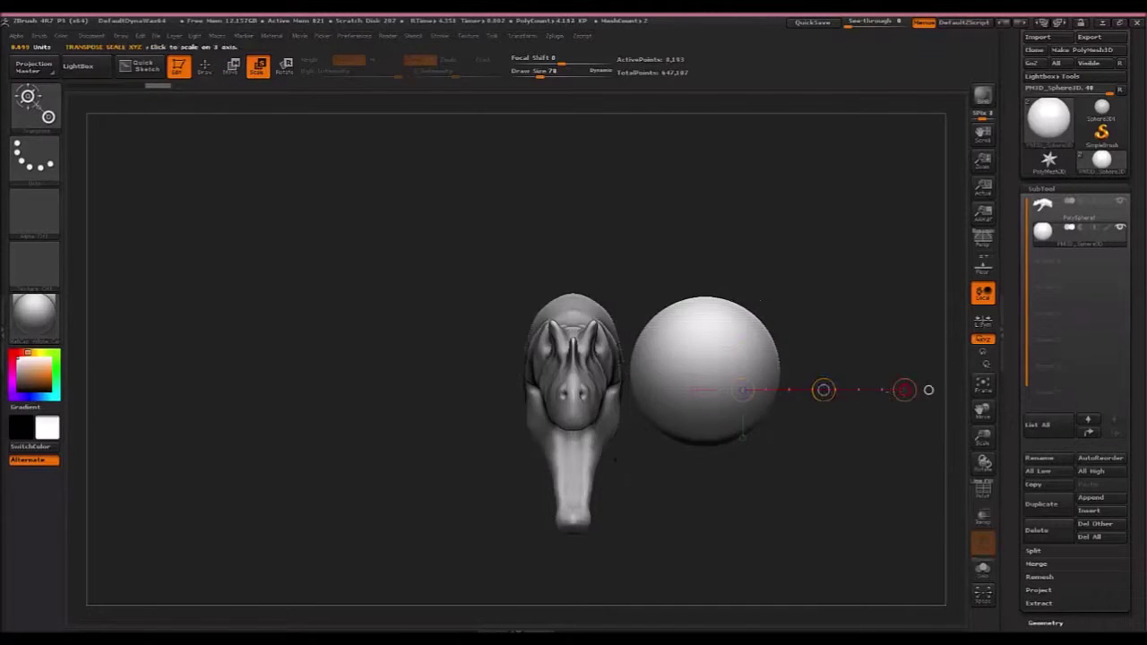
{"action": "left_click_drag", "start_coordinate": [904, 390], "coordinate": [830, 390]}
{"action": "left_click_drag", "start_coordinate": [905, 390], "coordinate": [818, 392]}
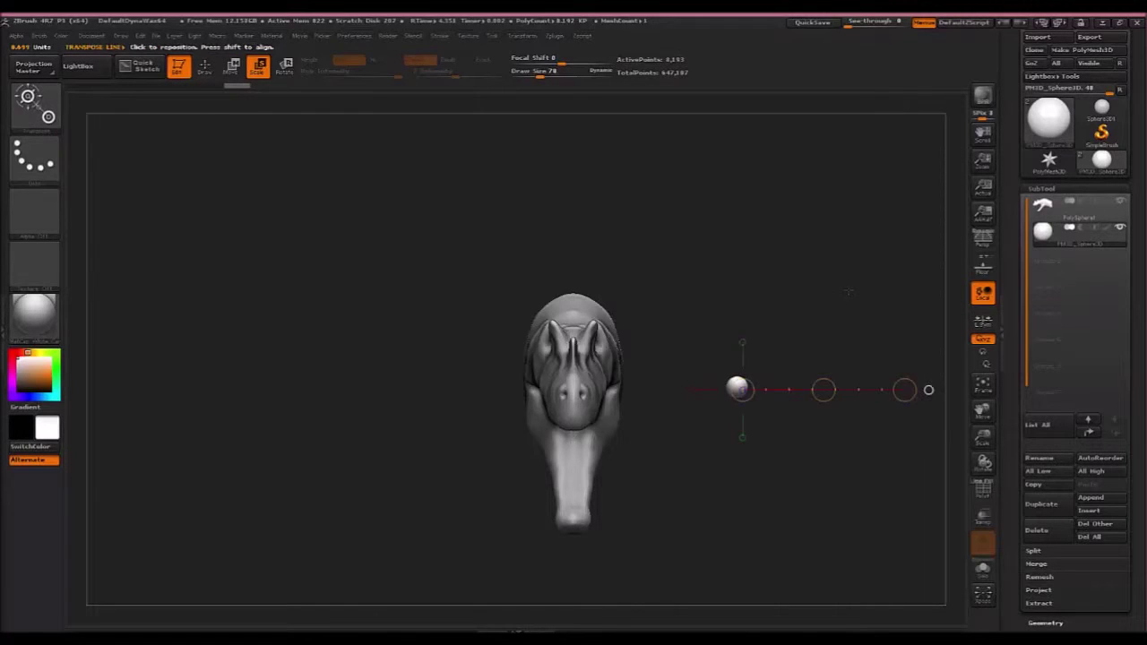
Show the skeletal reference in the side view and shrink the sphere further to roughly the size of the eye.
{"action": "left_click_drag", "start_coordinate": [848, 292], "coordinate": [472, 386]}
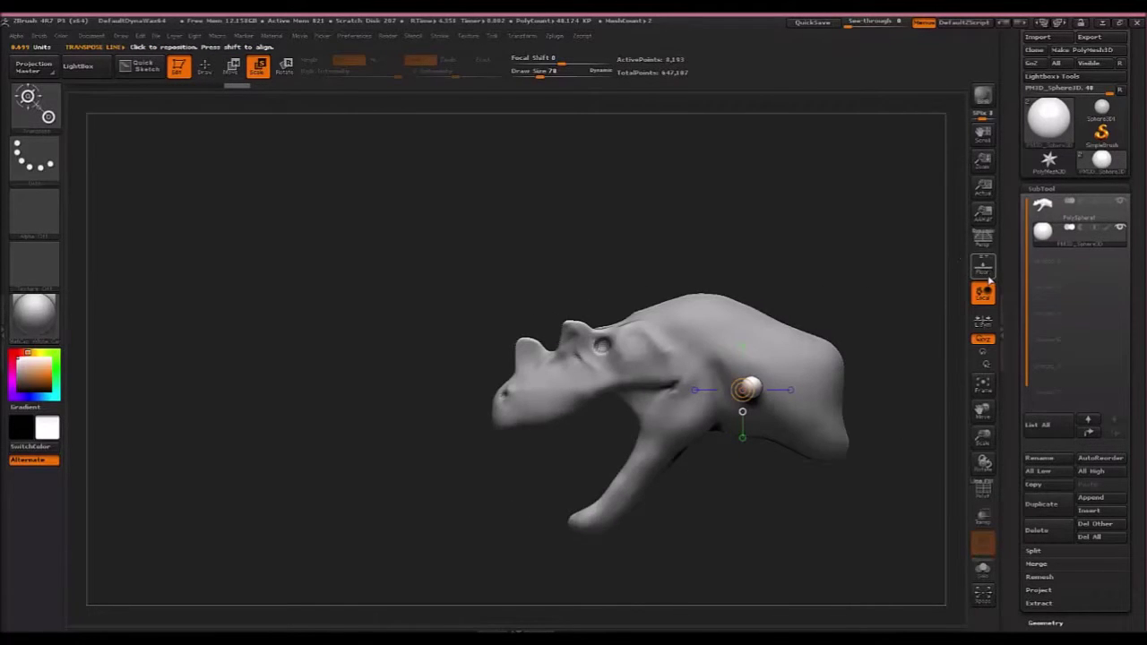
{"action": "left_click", "coordinate": [985, 271]}
{"action": "left_click_drag", "start_coordinate": [834, 269], "coordinate": [812, 388], "text": "alt"}
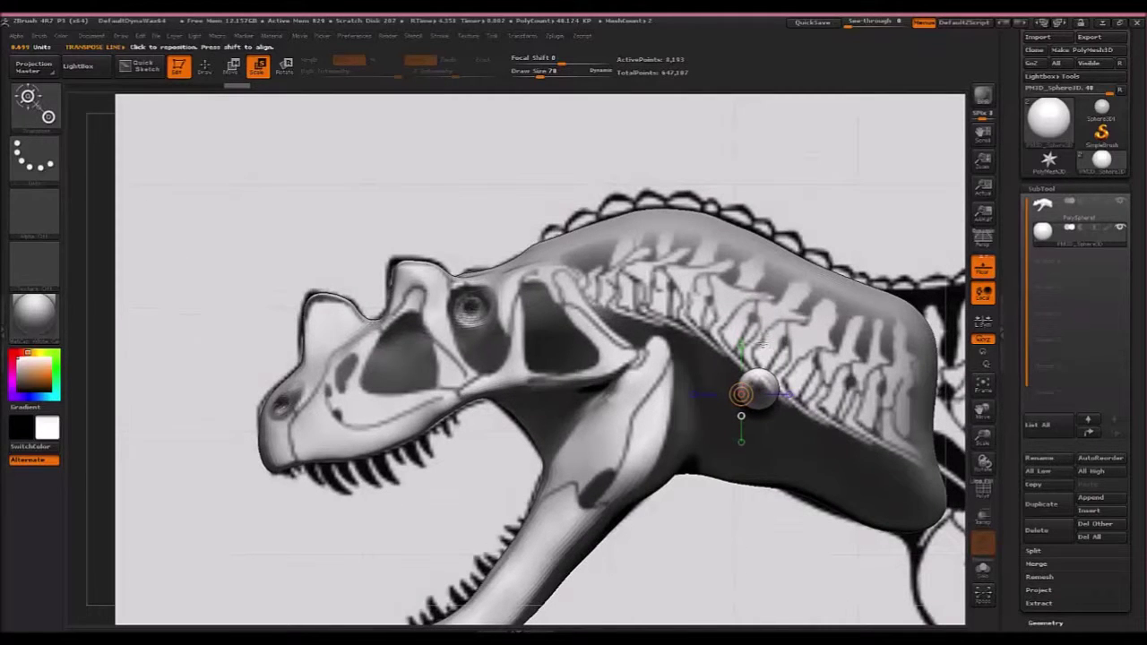
{"action": "mouse_move", "coordinate": [765, 377]}
{"action": "left_mouse_down"}
{"action": "mouse_move", "coordinate": [858, 377]}
{"action": "mouse_move", "coordinate": [800, 388]}
{"action": "left_mouse_up"}
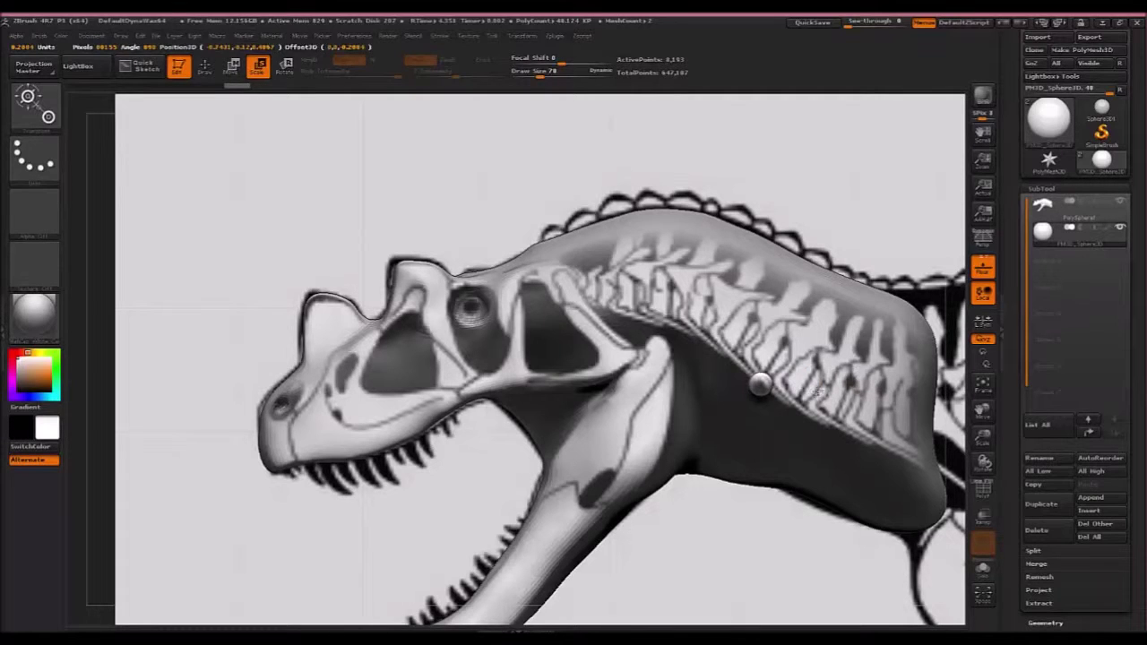
Move the sphere onto the reference's eye ring from the side, and bring it in to the eye socket from the front.
{"action": "left_click", "coordinate": [232, 66]}
{"action": "left_click_drag", "start_coordinate": [810, 378], "coordinate": [520, 302]}
{"action": "left_click_drag", "start_coordinate": [448, 400], "coordinate": [588, 411]}
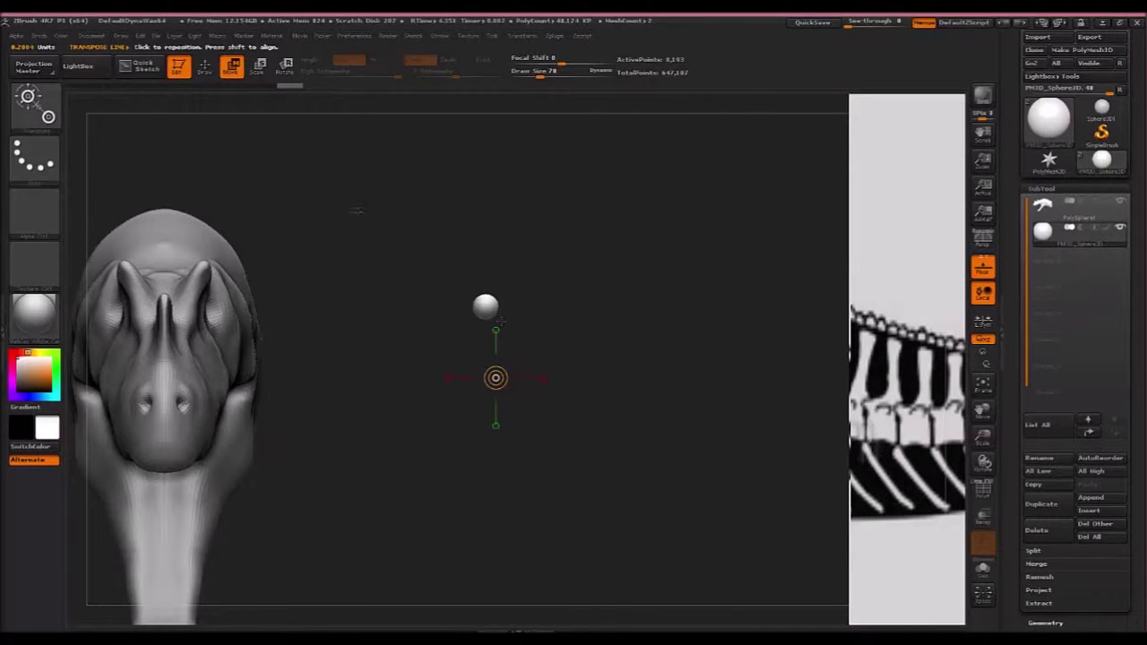
{"action": "left_click_drag", "start_coordinate": [485, 308], "coordinate": [653, 310]}
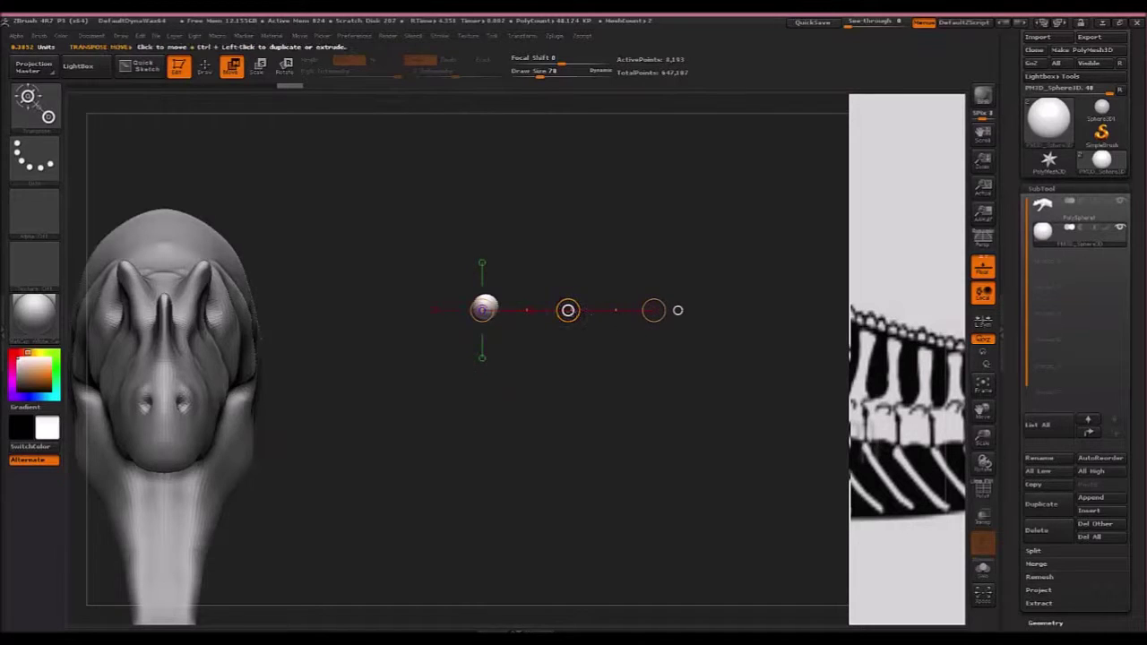
{"action": "mouse_move", "coordinate": [557, 307]}
{"action": "left_mouse_down"}
{"action": "mouse_move", "coordinate": [344, 337]}
{"action": "mouse_move", "coordinate": [282, 314]}
{"action": "left_mouse_up"}
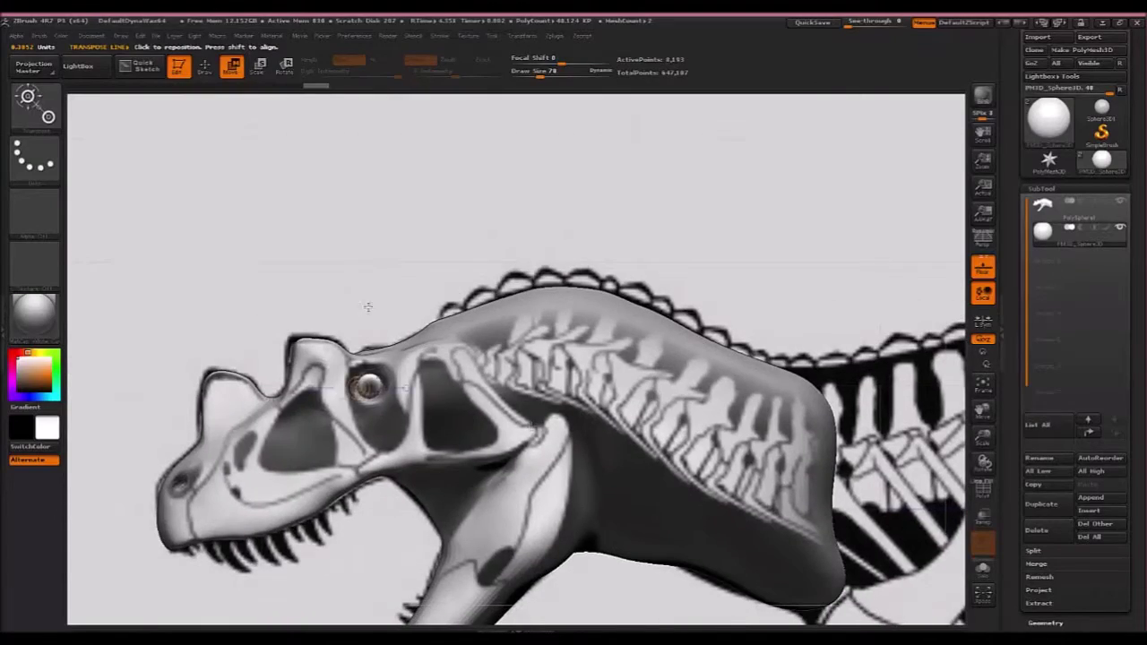
{"action": "left_click_drag", "start_coordinate": [368, 308], "coordinate": [424, 316]}
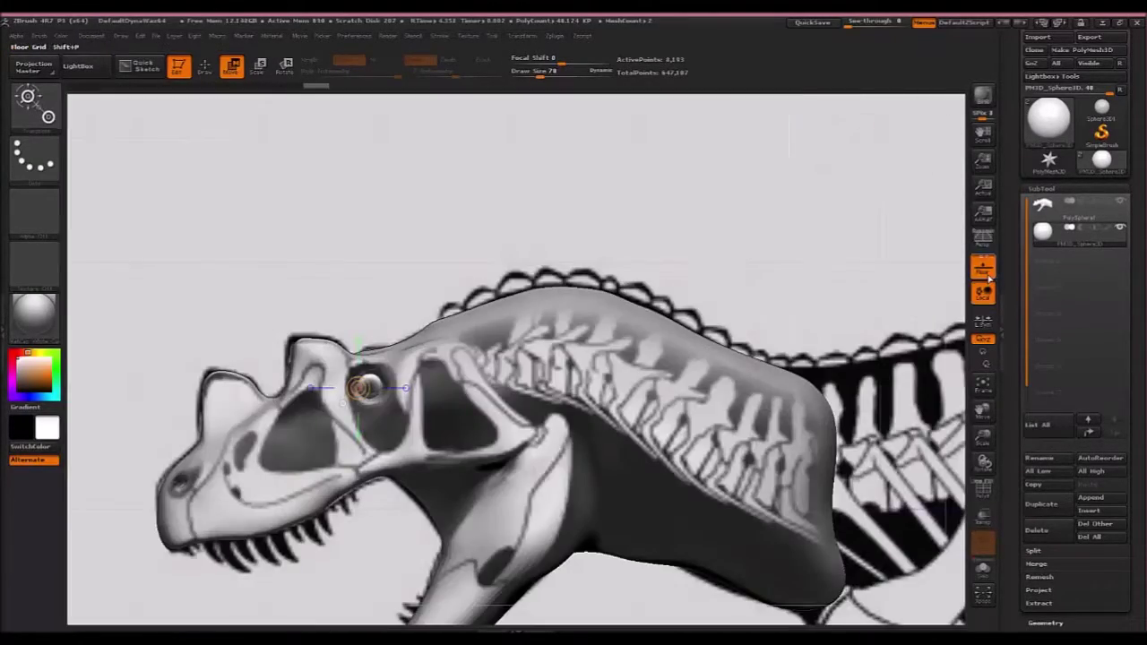
Hide the floor reference and mirror the eye sphere across the X axis with SubTool Master, merging both eyes into one subtool.
{"action": "key", "text": "shift+p"}
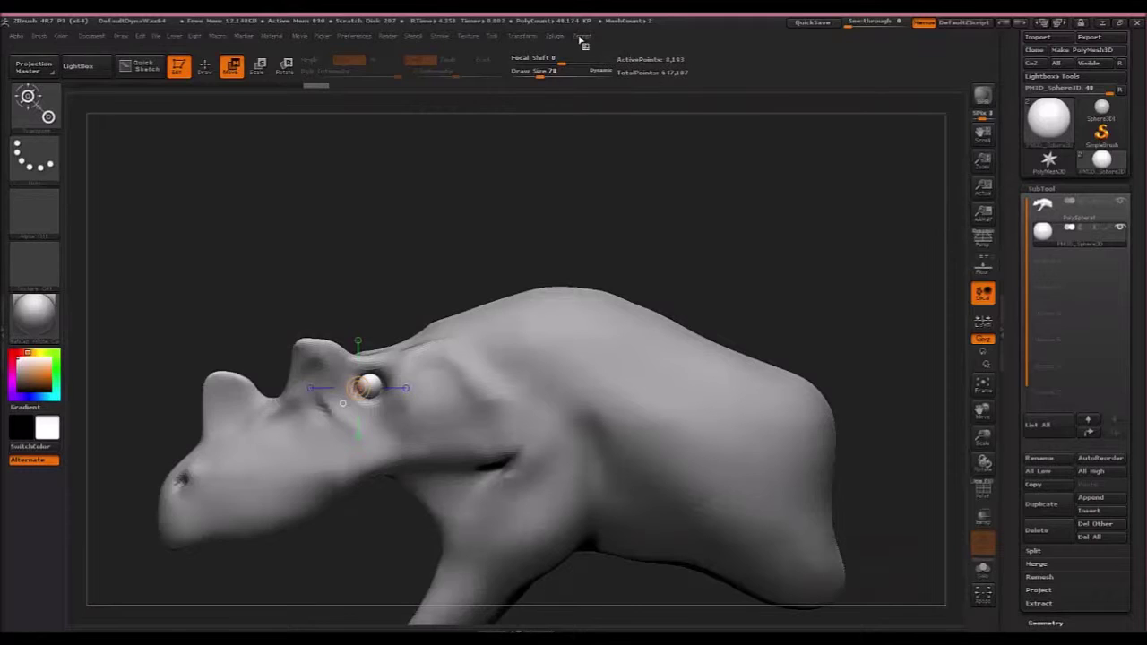
{"action": "left_click", "coordinate": [555, 37]}
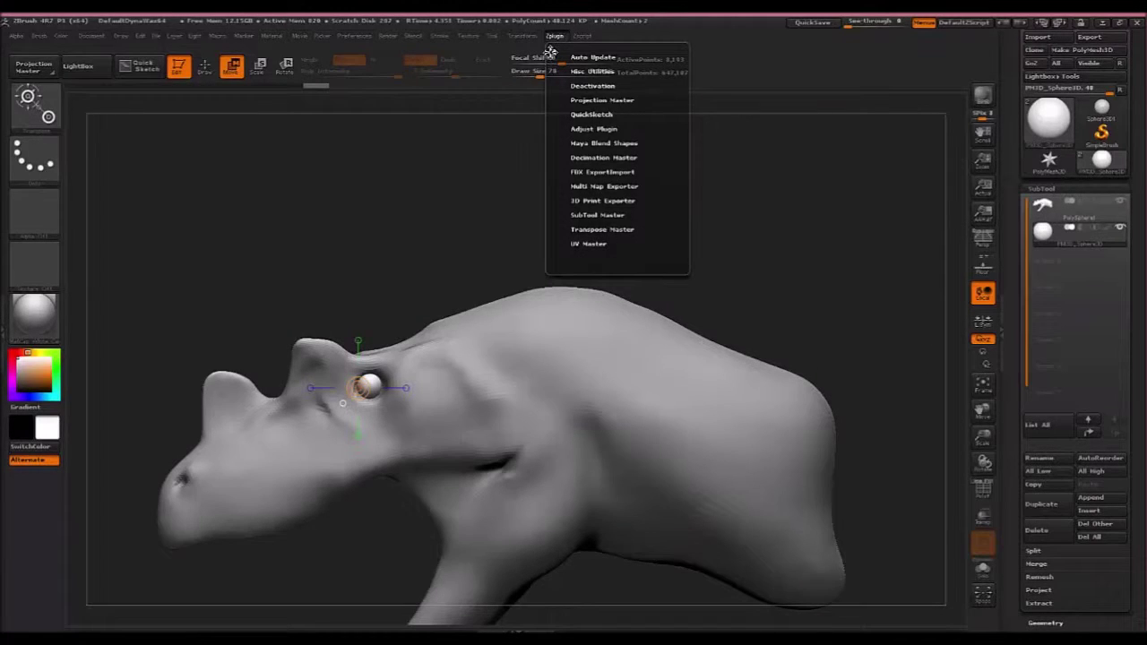
{"action": "left_click", "coordinate": [551, 52]}
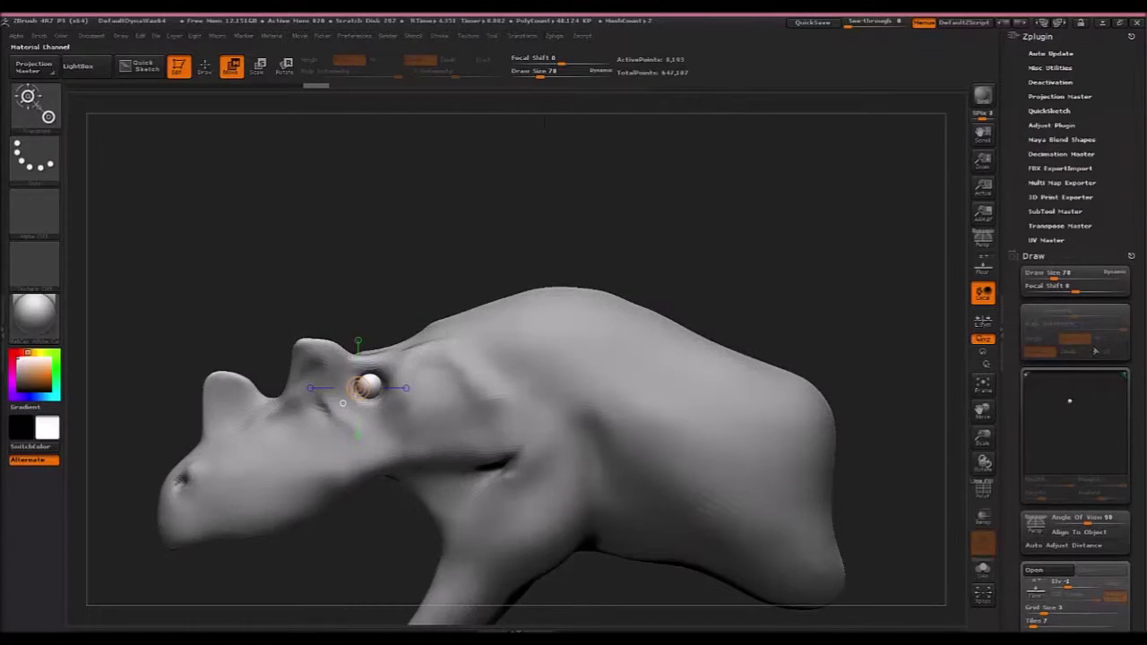
{"action": "left_click", "coordinate": [1072, 258]}
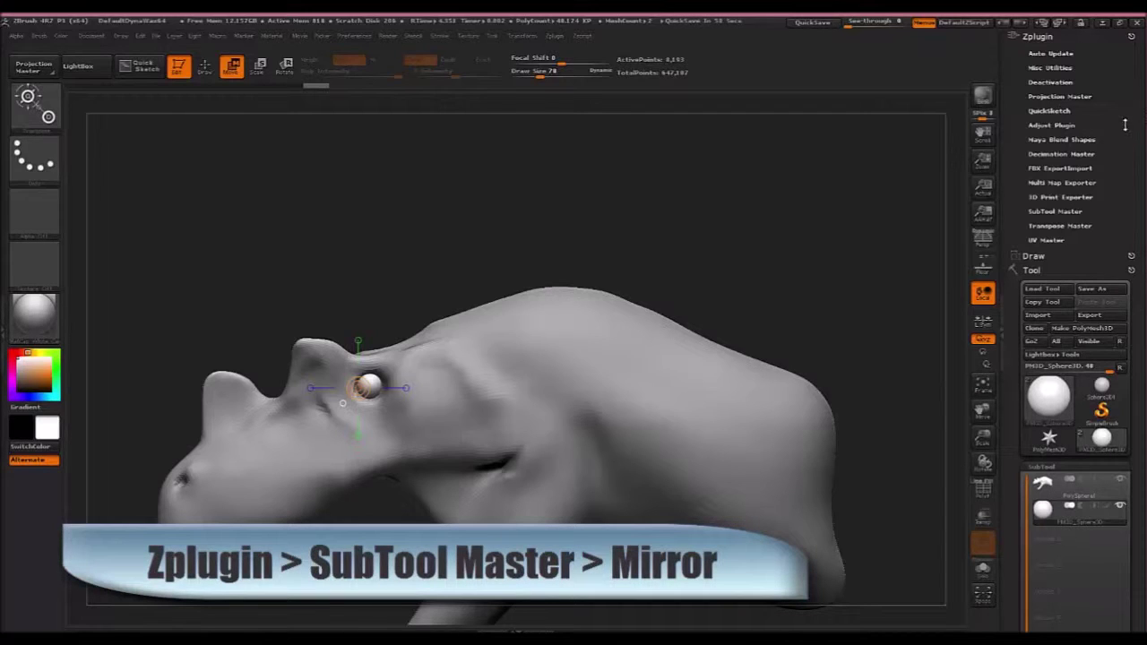
{"action": "left_click", "coordinate": [1067, 208]}
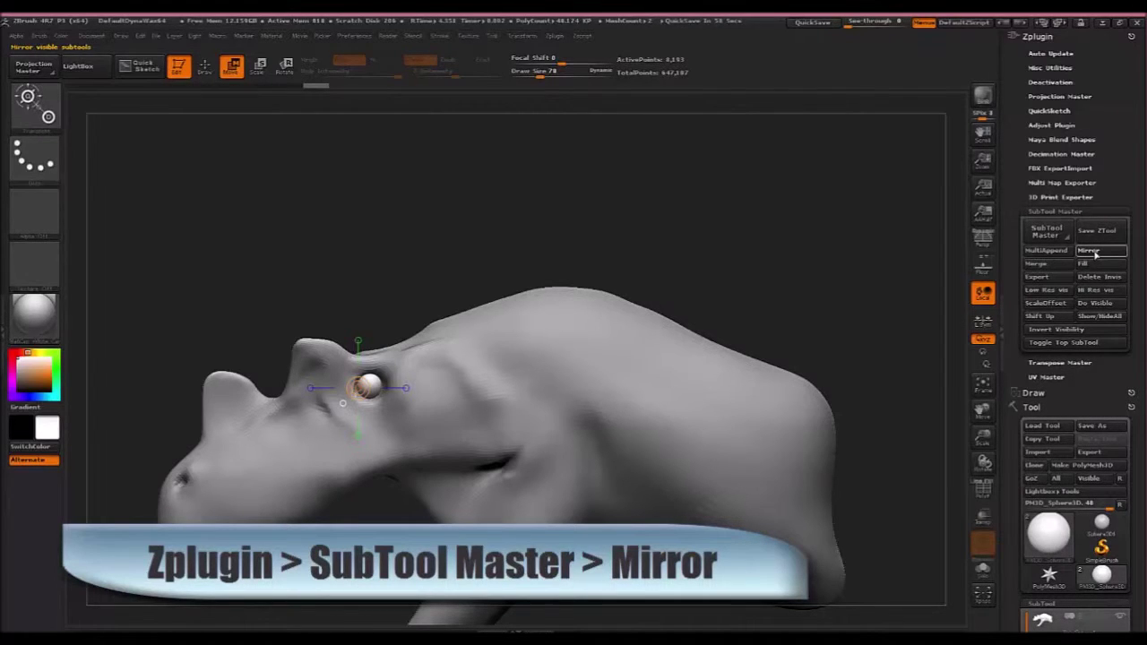
{"action": "left_click", "coordinate": [1095, 255]}
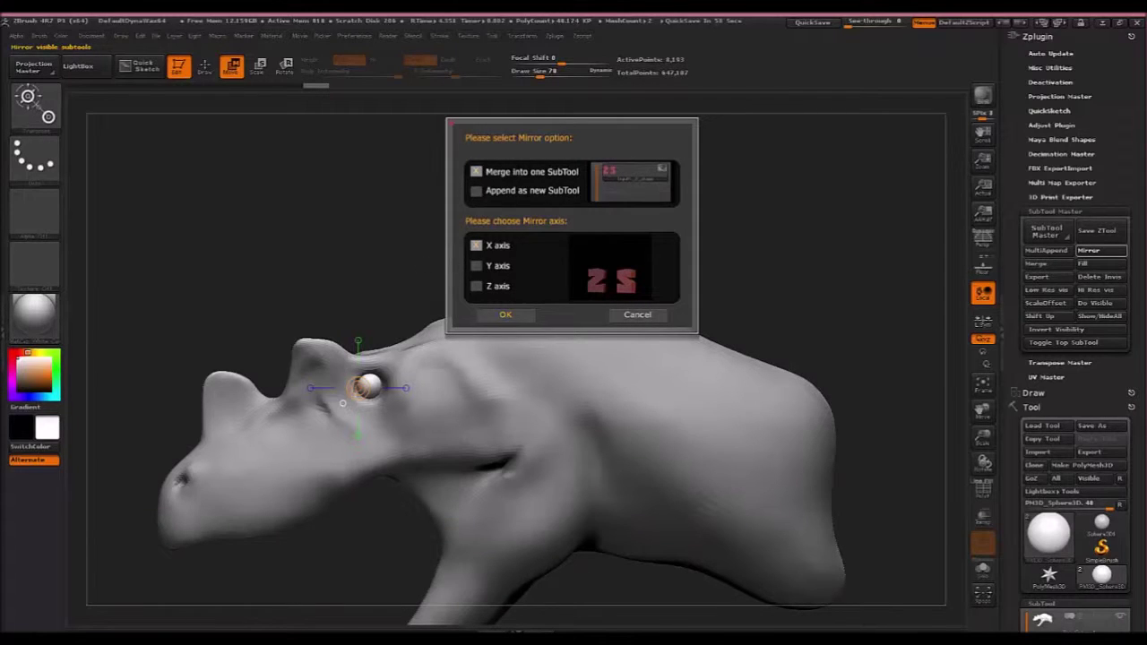
{"action": "left_click", "coordinate": [511, 315]}
{"action": "left_click_drag", "start_coordinate": [233, 278], "coordinate": [328, 286]}
{"action": "left_click_drag", "start_coordinate": [395, 418], "coordinate": [432, 418]}
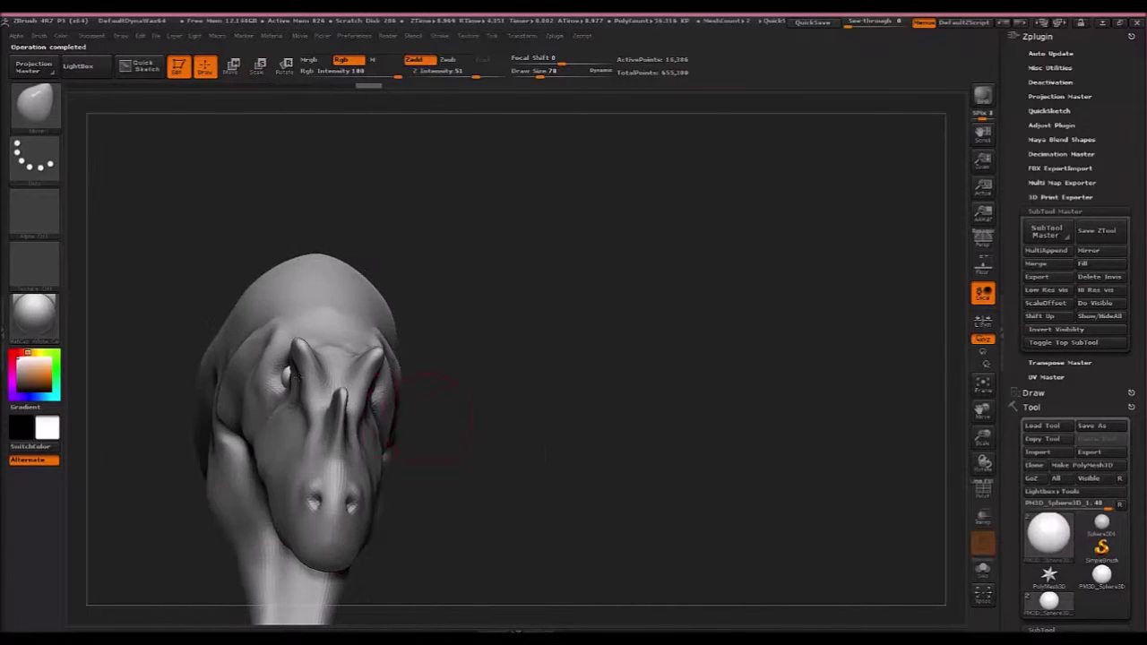
{"action": "mouse_move", "coordinate": [289, 387]}
{"action": "left_mouse_down"}
{"action": "mouse_move", "coordinate": [319, 365]}
{"action": "mouse_move", "coordinate": [341, 384]}
{"action": "mouse_move", "coordinate": [312, 375]}
{"action": "left_mouse_up"}
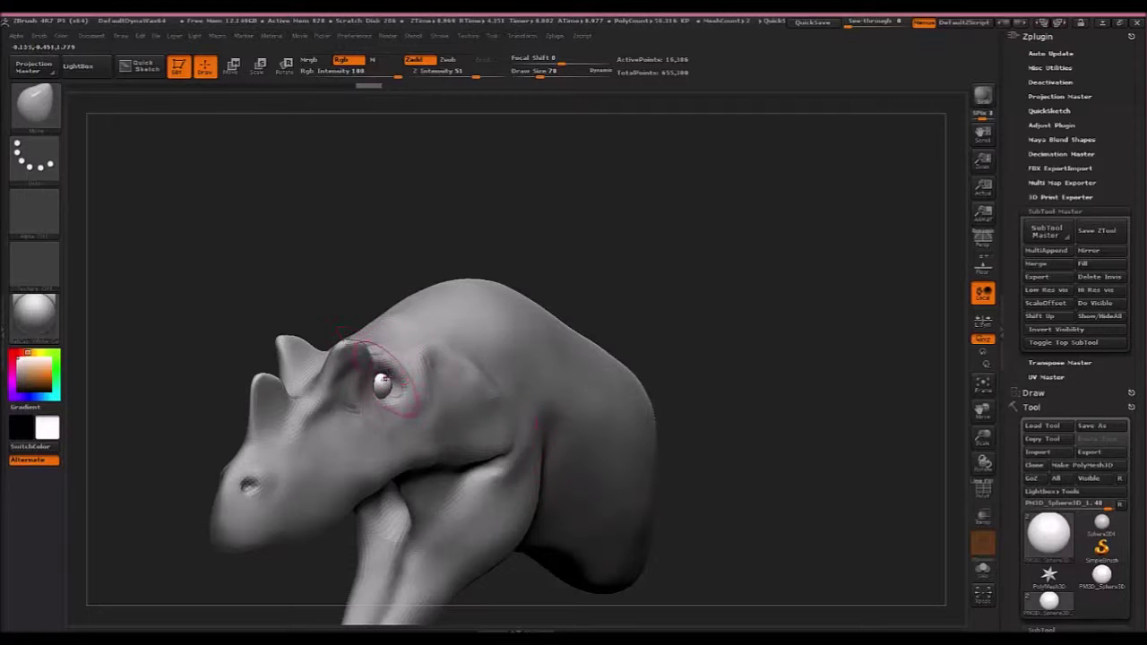
{"action": "left_click_drag", "start_coordinate": [379, 383], "coordinate": [298, 372]}
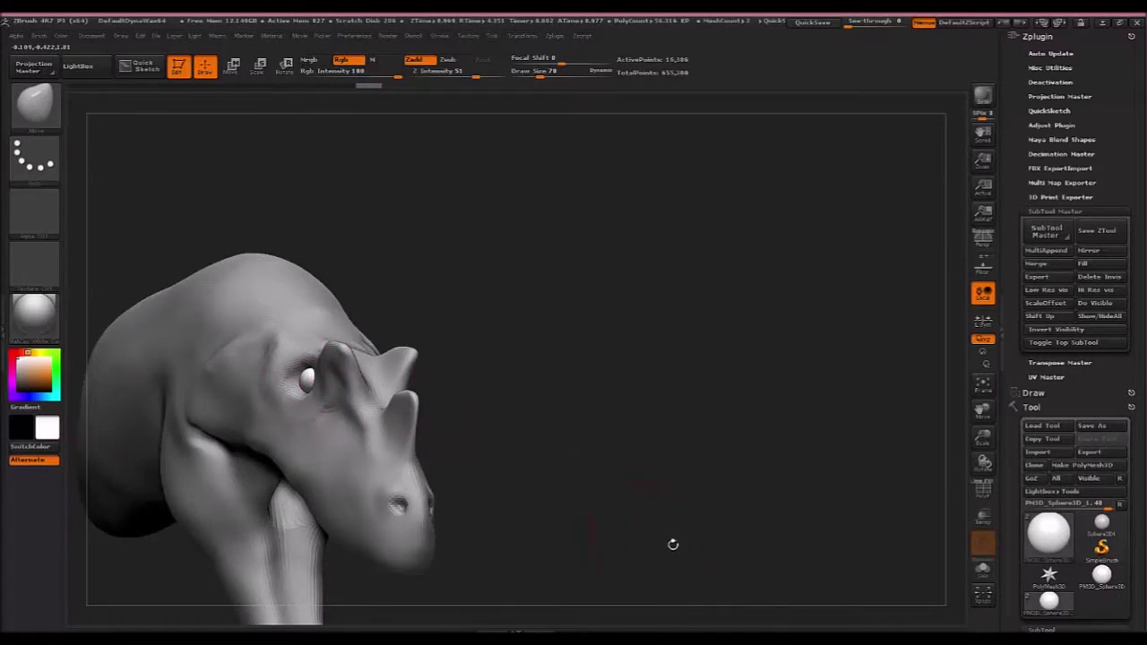
{"action": "left_click_drag", "start_coordinate": [673, 544], "coordinate": [592, 502]}
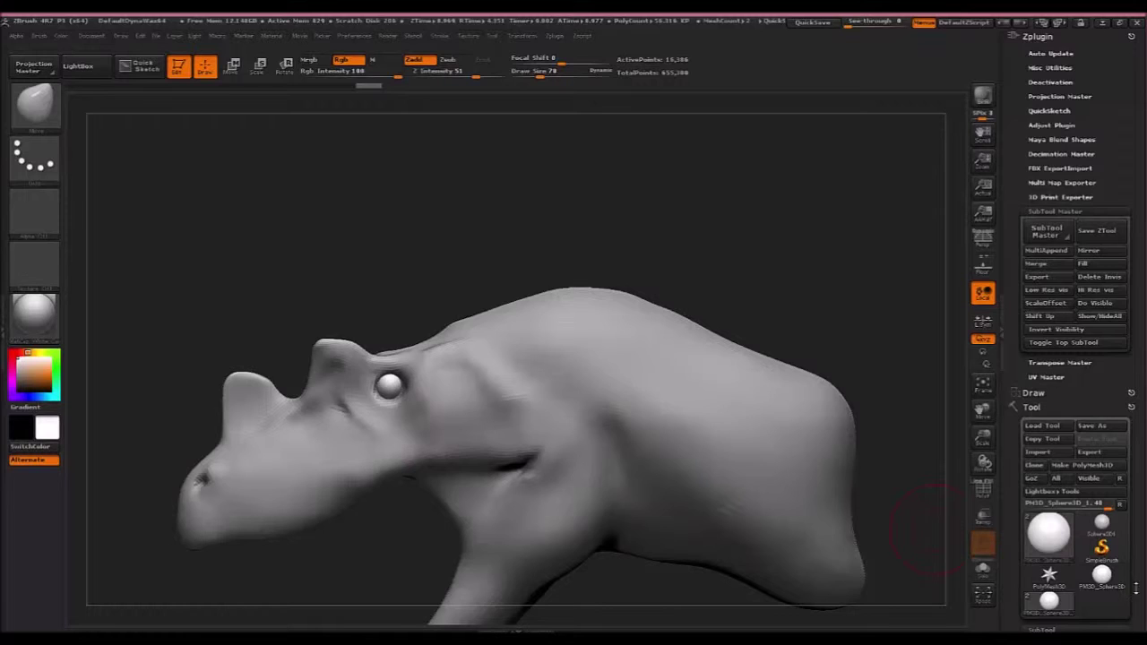
Rename the mirrored sphere subtool as Eyes.
{"action": "left_click_drag", "start_coordinate": [1136, 589], "coordinate": [1140, 107]}
{"action": "left_click_drag", "start_coordinate": [1141, 326], "coordinate": [1141, 493]}
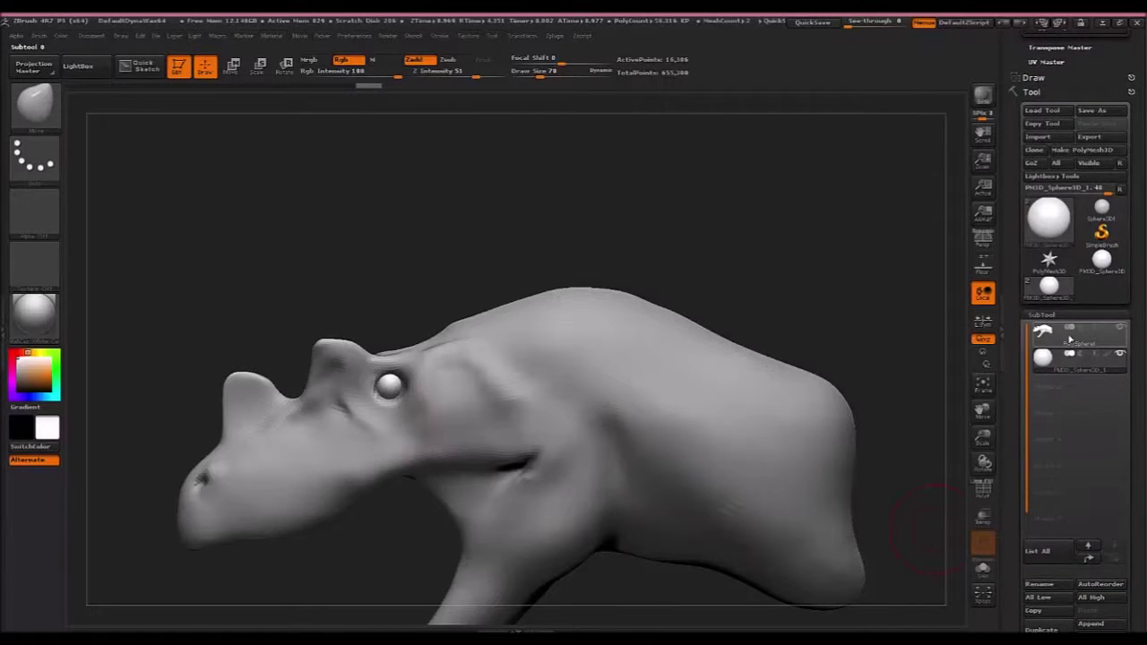
{"action": "left_click", "coordinate": [1043, 585]}
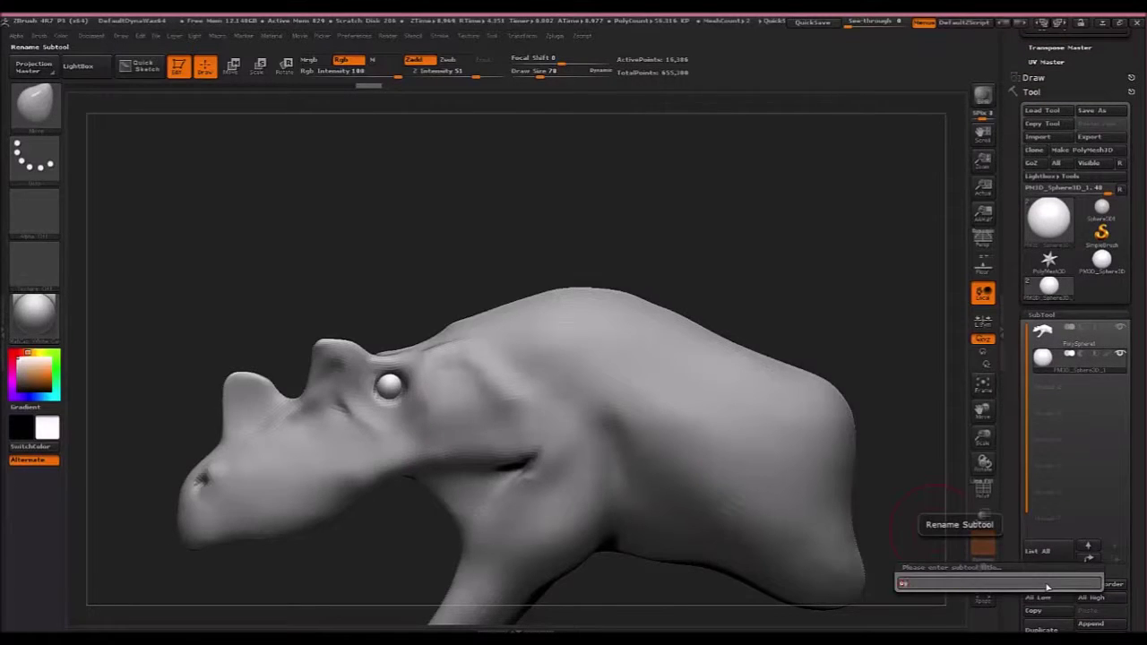
{"action": "type", "text": "eyes"}
{"action": "key", "text": "Return"}
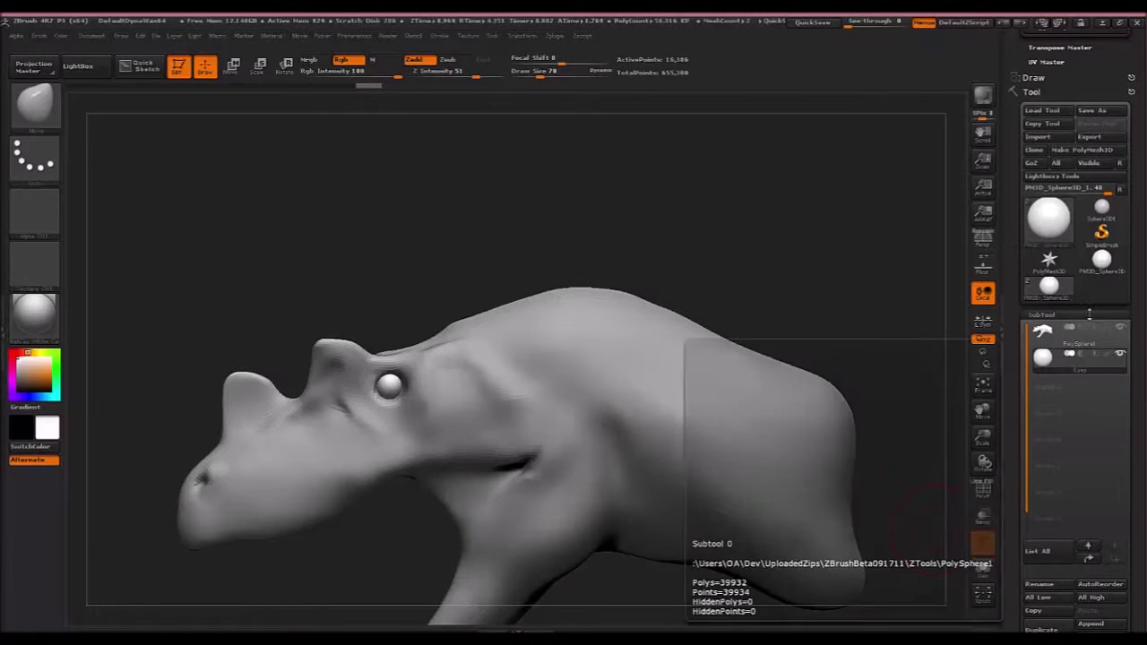
Select the dinosaur subtool and rename it as Head.
{"action": "left_click", "coordinate": [1080, 334]}
{"action": "left_click", "coordinate": [1048, 587]}
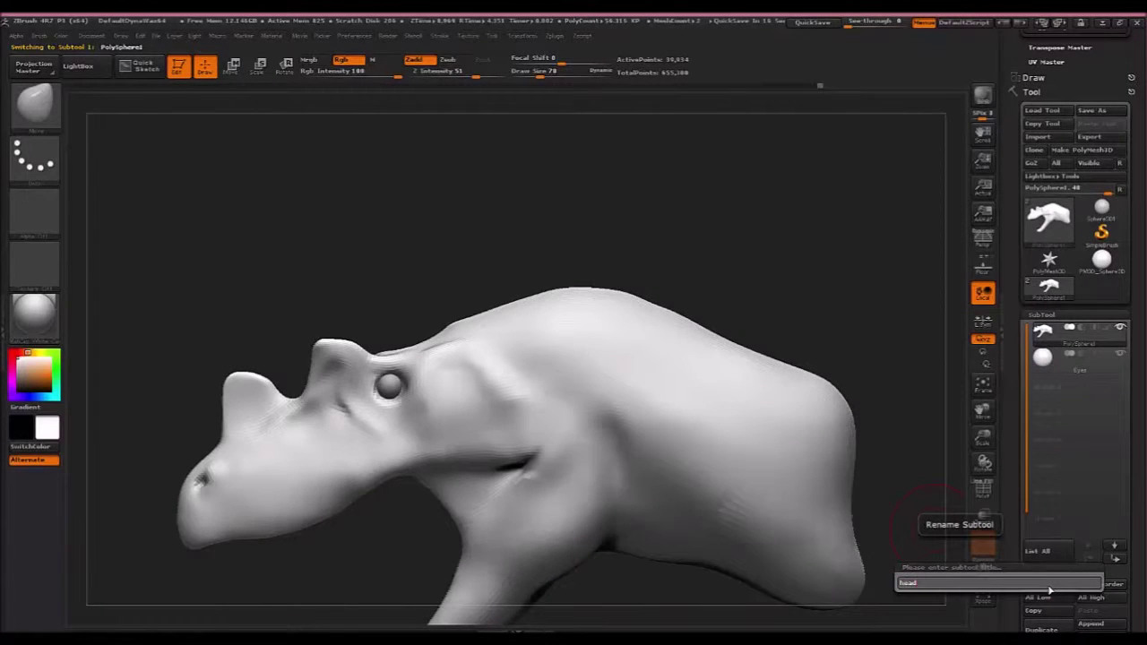
{"action": "key", "text": "Return"}
Choose the ClayBuildup brush for the head and reduce its draw size to 38.
{"action": "right_click_drag", "start_coordinate": [576, 371], "coordinate": [675, 218], "text": "alt"}
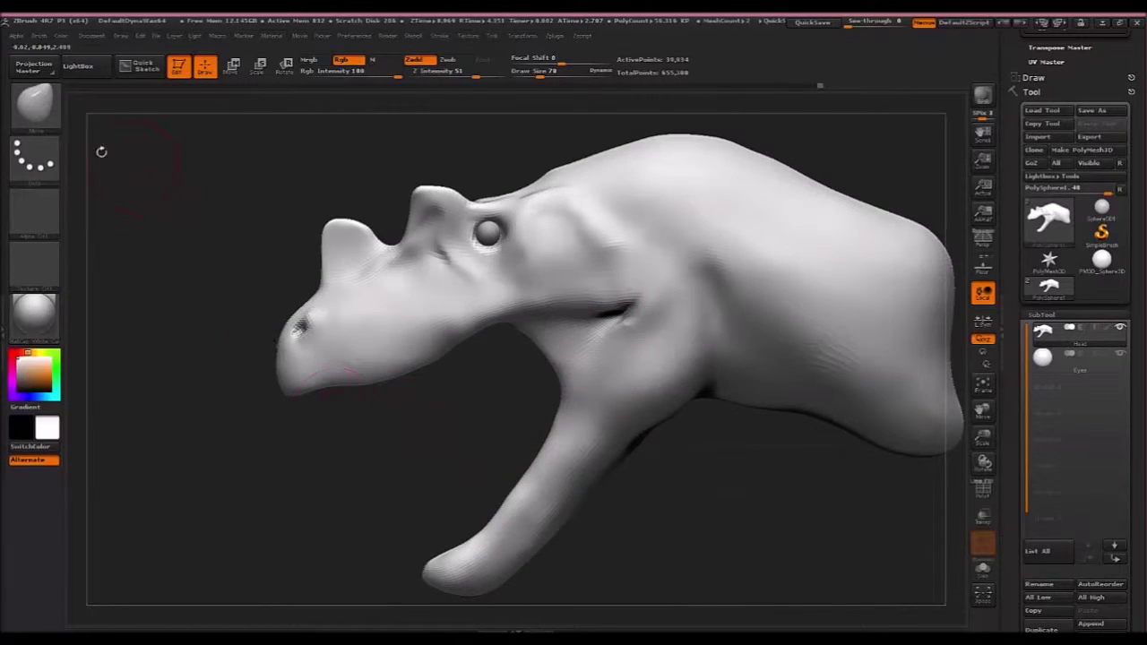
{"action": "left_click", "coordinate": [40, 114]}
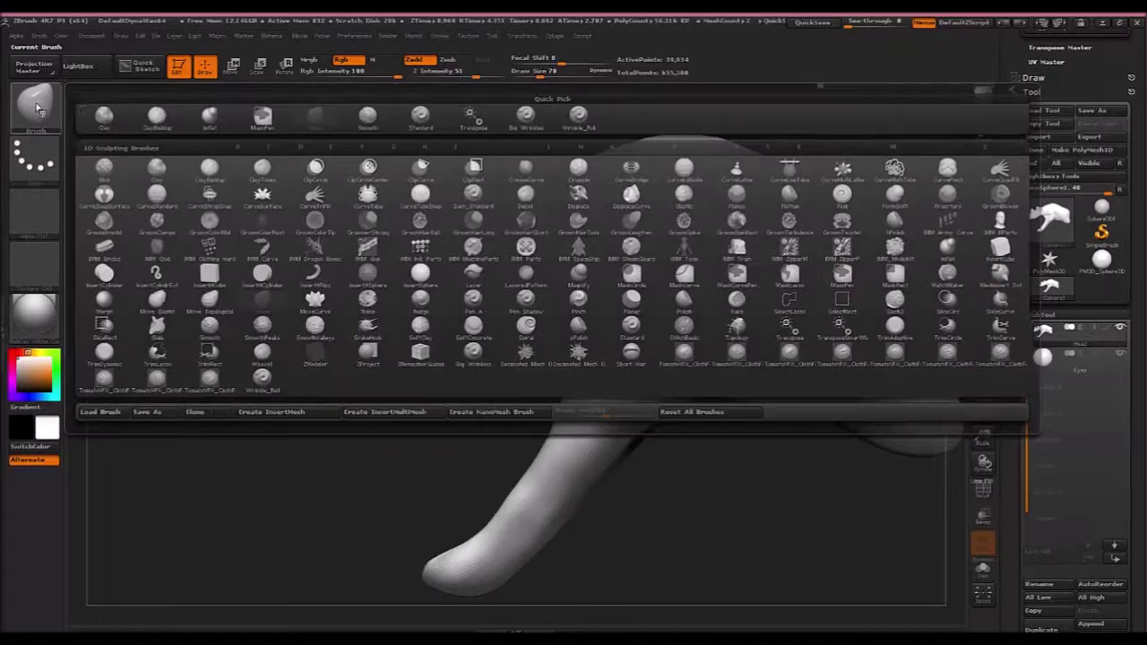
{"action": "mouse_move", "coordinate": [1101, 328]}
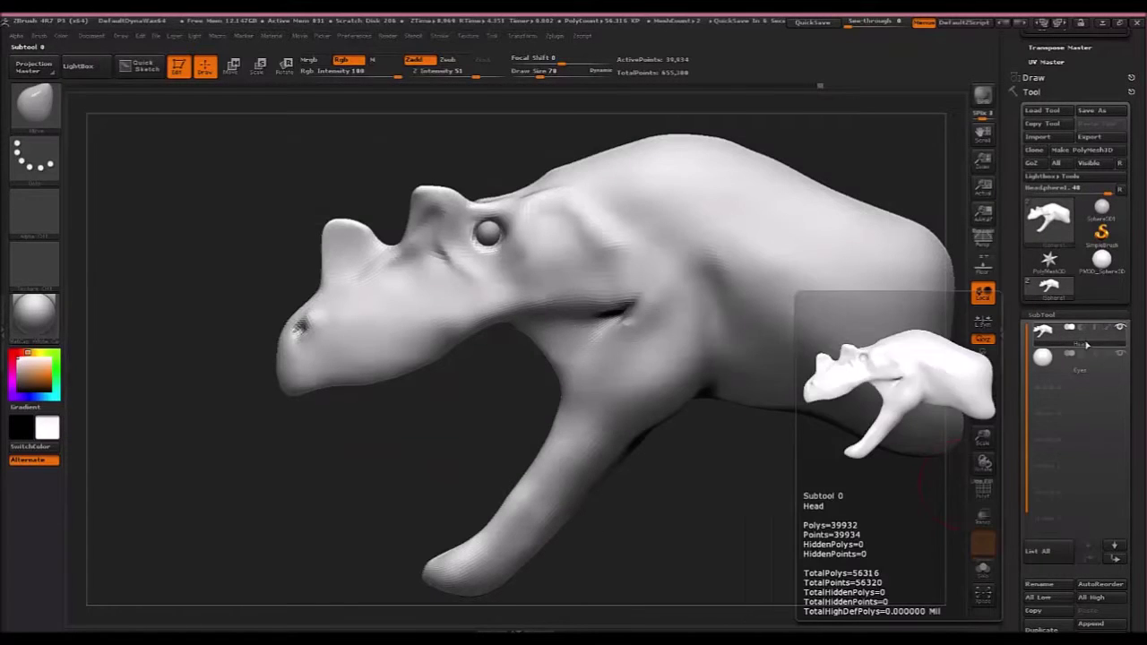
{"action": "left_click", "coordinate": [36, 106]}
{"action": "left_click", "coordinate": [157, 117]}
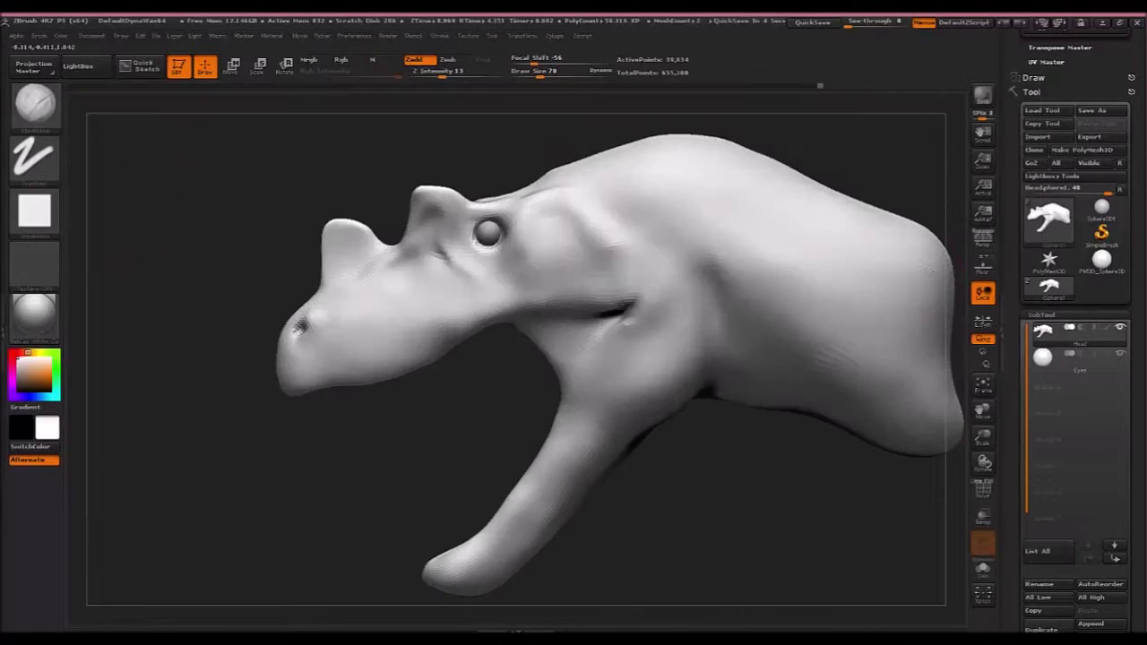
{"action": "scroll", "coordinate": [1127, 496], "scroll_direction": "down", "scroll_amount": 3}
{"action": "scroll", "coordinate": [1127, 488], "scroll_direction": "up", "scroll_amount": 5}
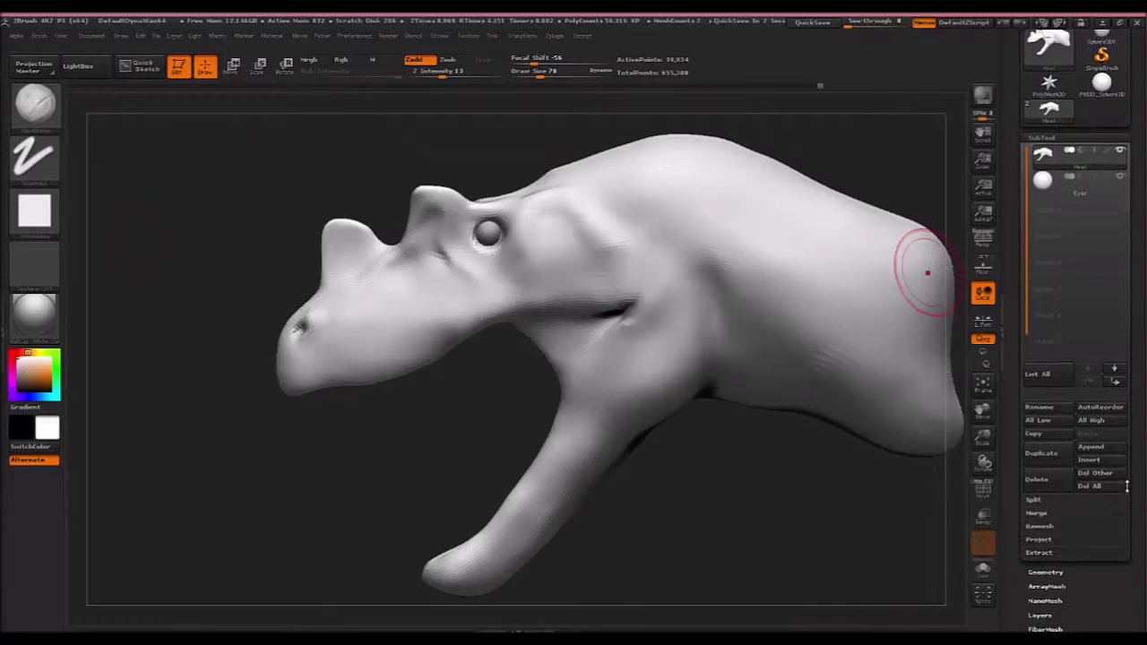
{"action": "scroll", "coordinate": [1128, 488], "scroll_direction": "up", "scroll_amount": 2}
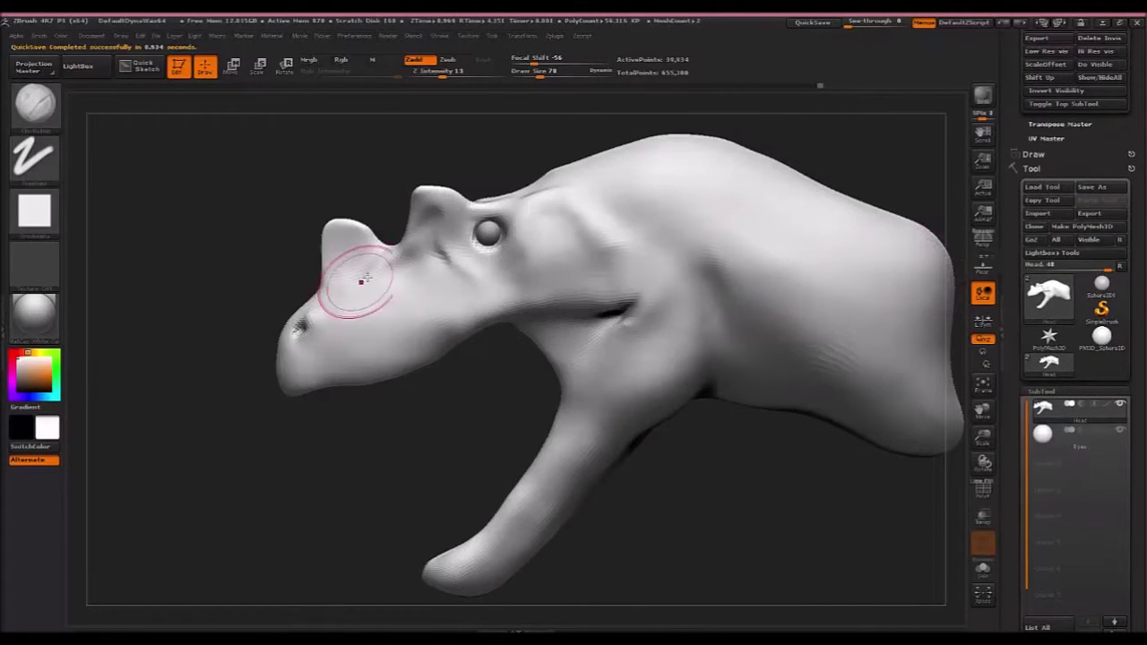
{"action": "key", "text": "bracketleft"}
{"action": "key", "text": "bracketleft"}
{"action": "key", "text": "bracketleft"}
{"action": "key", "text": "bracketleft"}
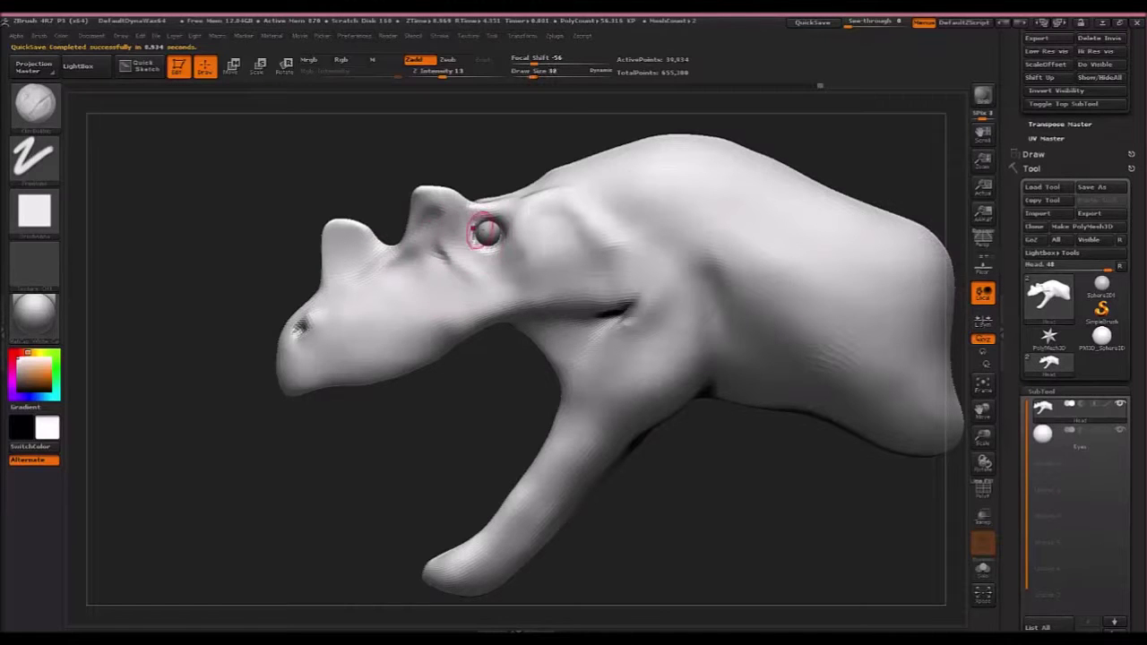
Subdivide the head mesh to subdivision level 4 so the area around the eye is smooth enough for detail.
{"action": "right_click_drag", "start_coordinate": [491, 222], "coordinate": [573, 319], "text": "ctrl"}
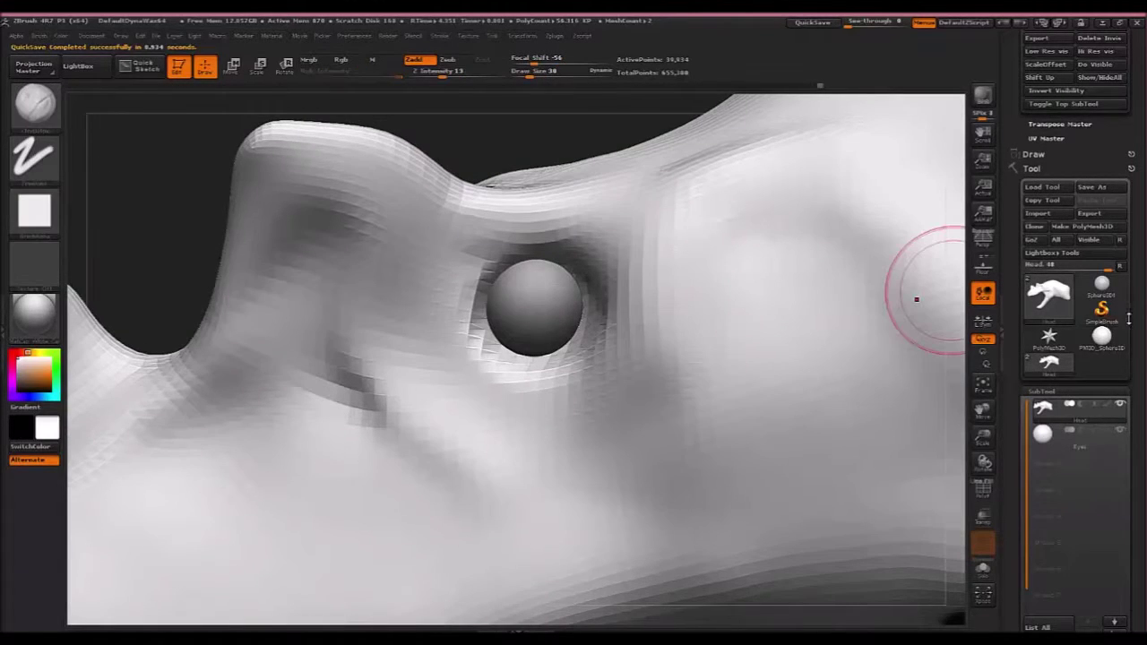
{"action": "left_click_drag", "start_coordinate": [1016, 609], "coordinate": [1017, 172]}
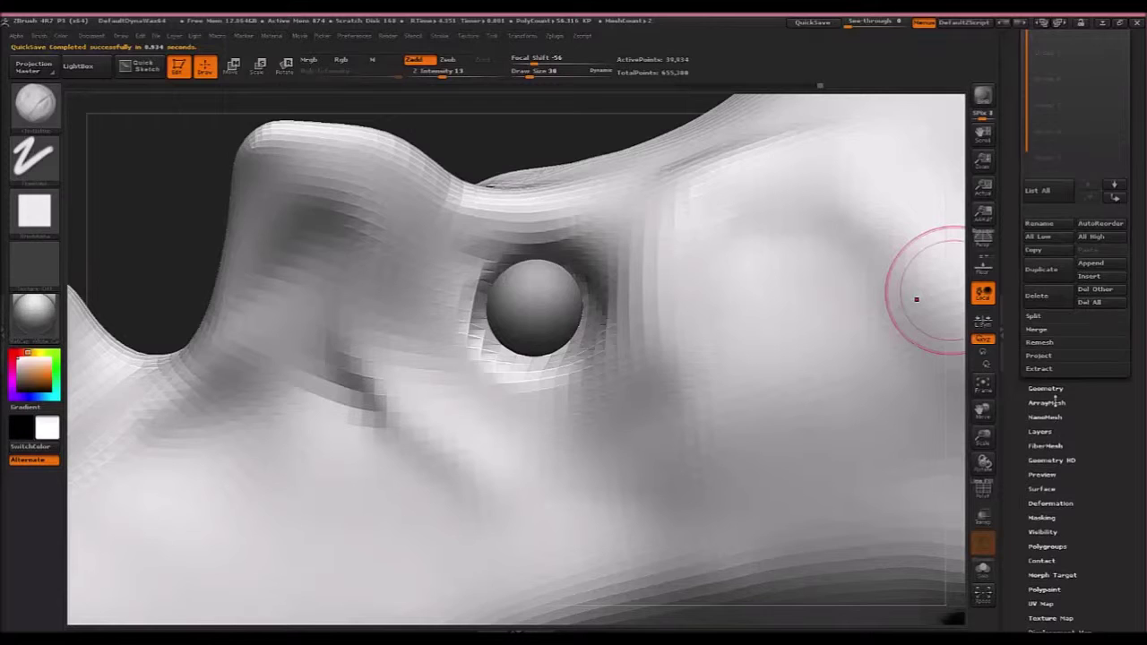
{"action": "left_click", "coordinate": [1046, 389]}
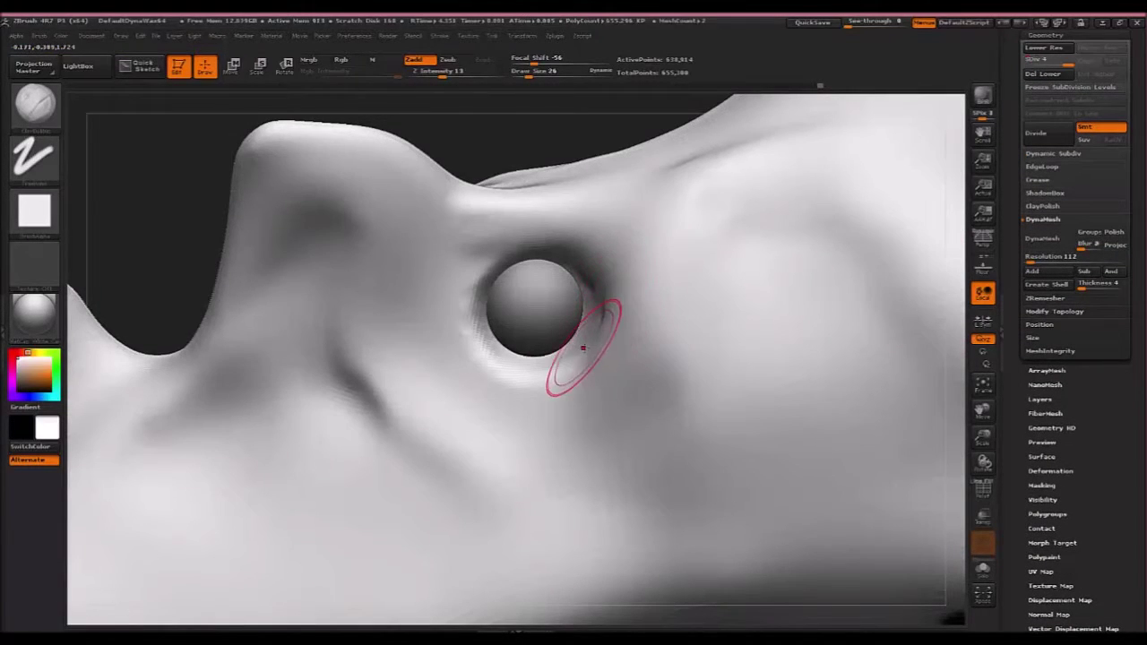
Sculpt eyelid folds around the eyeball with a smaller brush and smooth the wrinkles of the lower lid.
{"action": "key", "text": "bracketleft"}
{"action": "key", "text": "bracketleft"}
{"action": "right_click_drag", "start_coordinate": [595, 333], "coordinate": [604, 332]}
{"action": "mouse_move", "coordinate": [599, 321]}
{"action": "left_mouse_down"}
{"action": "mouse_move", "coordinate": [521, 381]}
{"action": "mouse_move", "coordinate": [451, 337]}
{"action": "mouse_move", "coordinate": [654, 307]}
{"action": "mouse_move", "coordinate": [520, 352]}
{"action": "mouse_move", "coordinate": [449, 302]}
{"action": "mouse_move", "coordinate": [557, 264]}
{"action": "mouse_move", "coordinate": [449, 274]}
{"action": "mouse_move", "coordinate": [589, 287]}
{"action": "mouse_move", "coordinate": [469, 256]}
{"action": "mouse_move", "coordinate": [535, 254]}
{"action": "mouse_move", "coordinate": [597, 281]}
{"action": "mouse_move", "coordinate": [546, 256]}
{"action": "mouse_move", "coordinate": [566, 282]}
{"action": "left_mouse_up"}
{"action": "key", "text": "ctrl+z"}
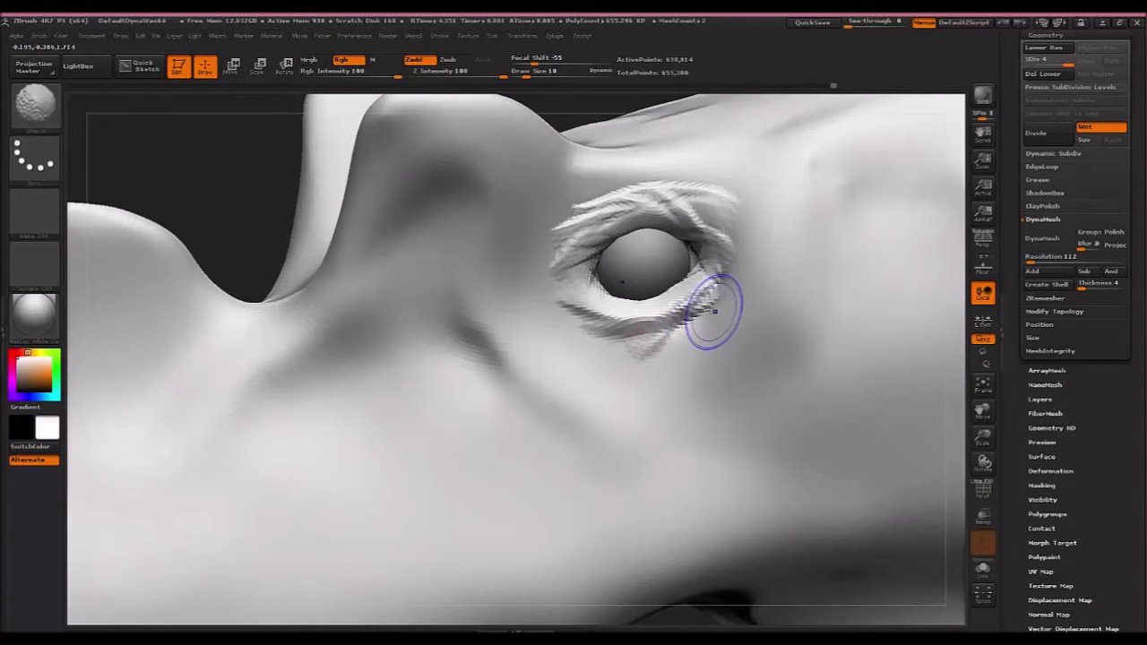
{"action": "mouse_move", "coordinate": [715, 311]}
{"action": "left_mouse_down", "text": "shift"}
{"action": "mouse_move", "coordinate": [592, 325]}
{"action": "mouse_move", "coordinate": [673, 326]}
{"action": "left_mouse_up", "text": "shift"}
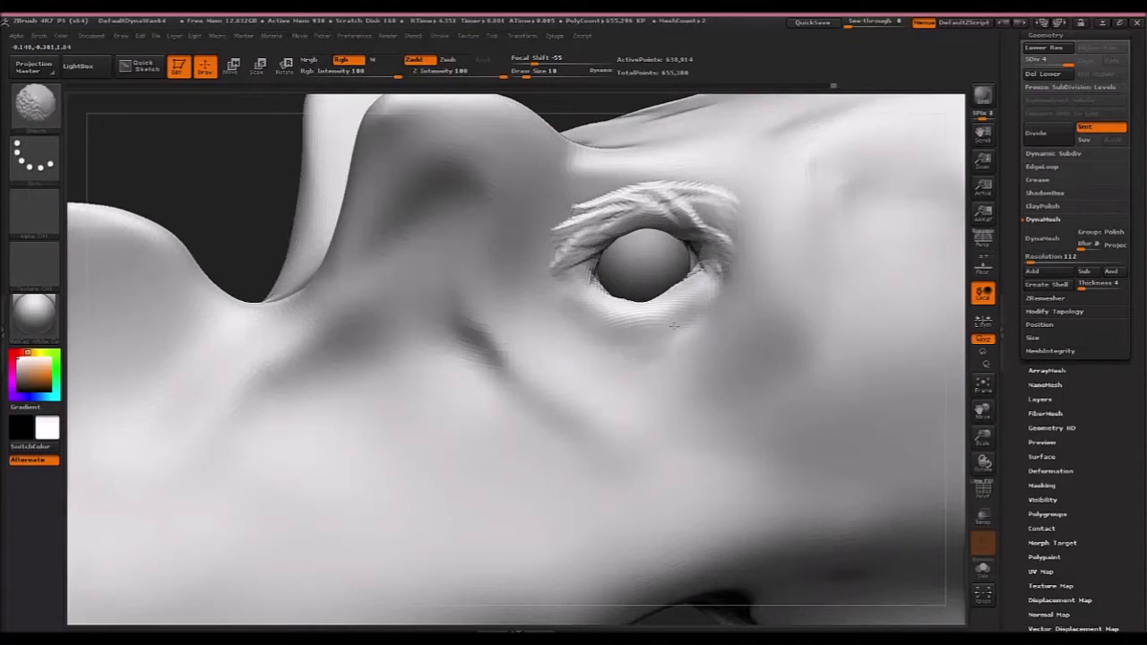